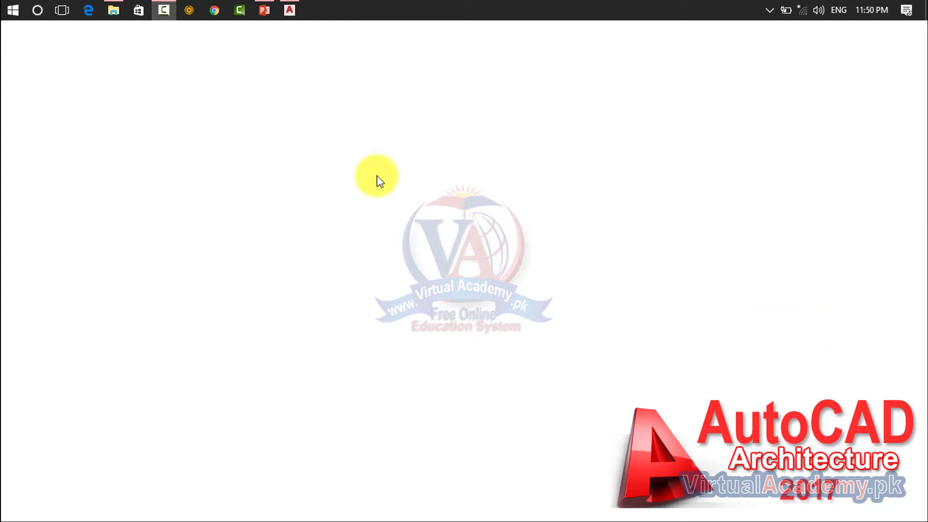
- Restore the AutoCAD window showing the empty Drawing1
{"action": "left_click", "coordinate": [291, 10]}
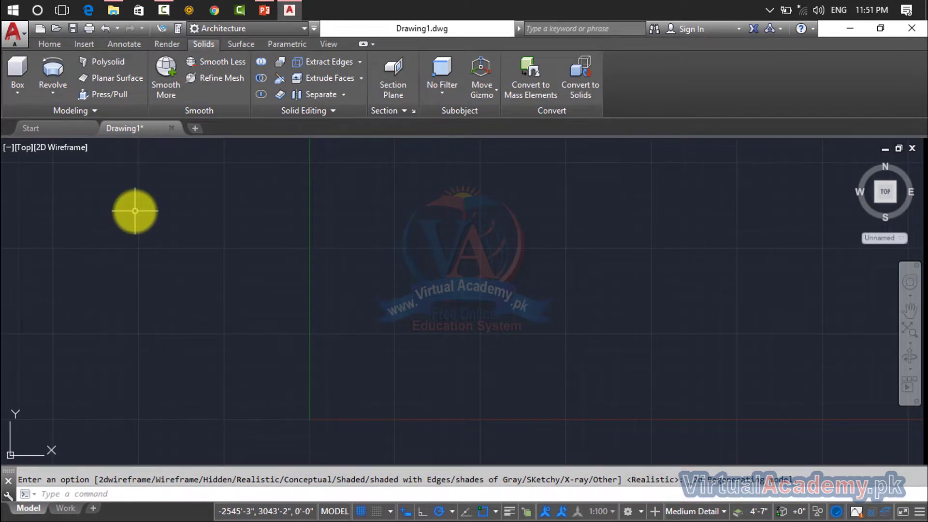
- Set the viewport to SW Isometric view with the Realistic visual style
{"action": "left_click", "coordinate": [53, 99]}
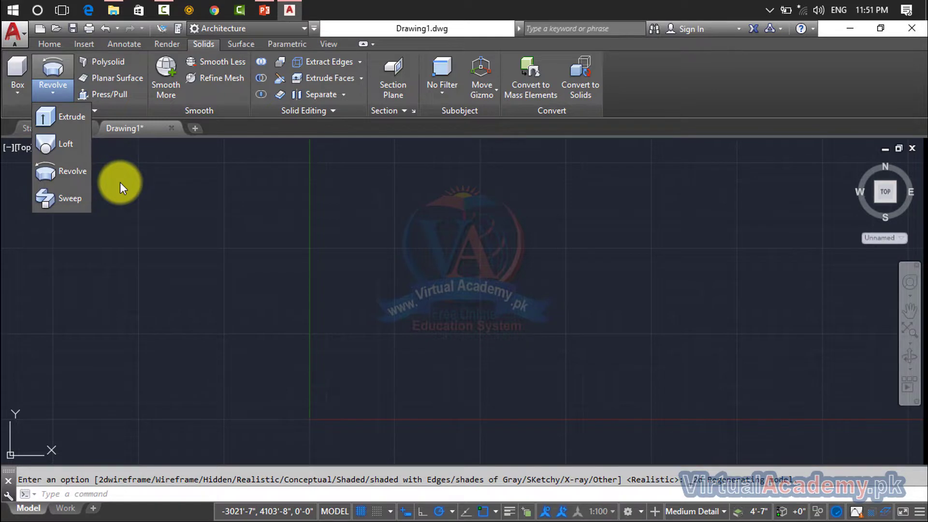
{"action": "key", "text": "Escape"}
{"action": "left_click", "coordinate": [24, 147]}
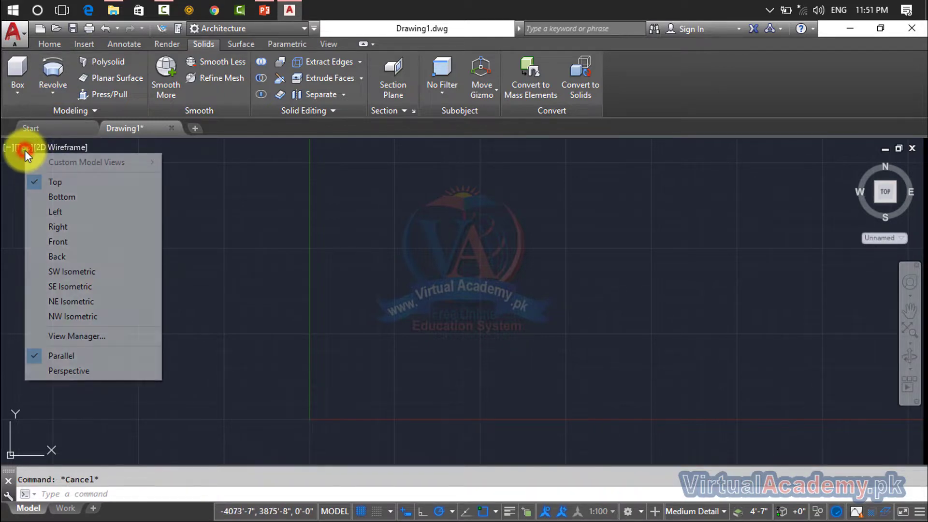
{"action": "left_click", "coordinate": [56, 271]}
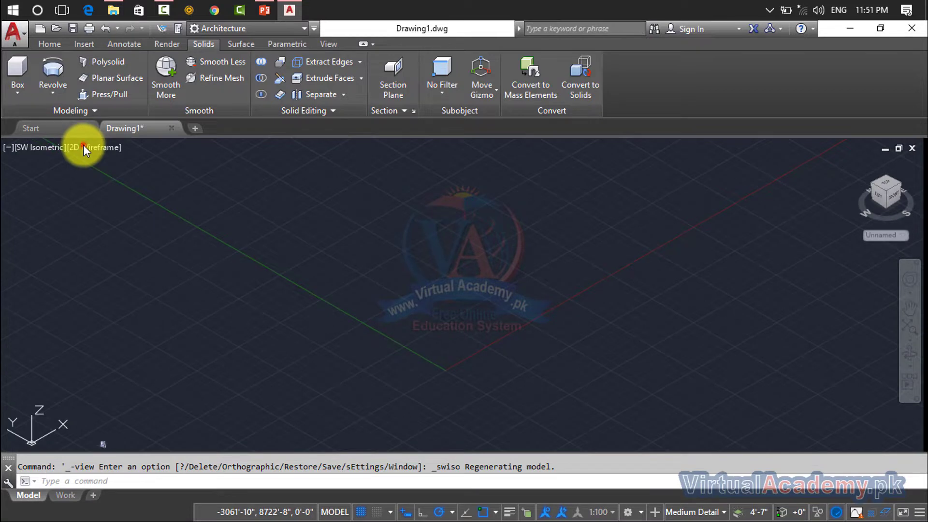
{"action": "left_click", "coordinate": [83, 145]}
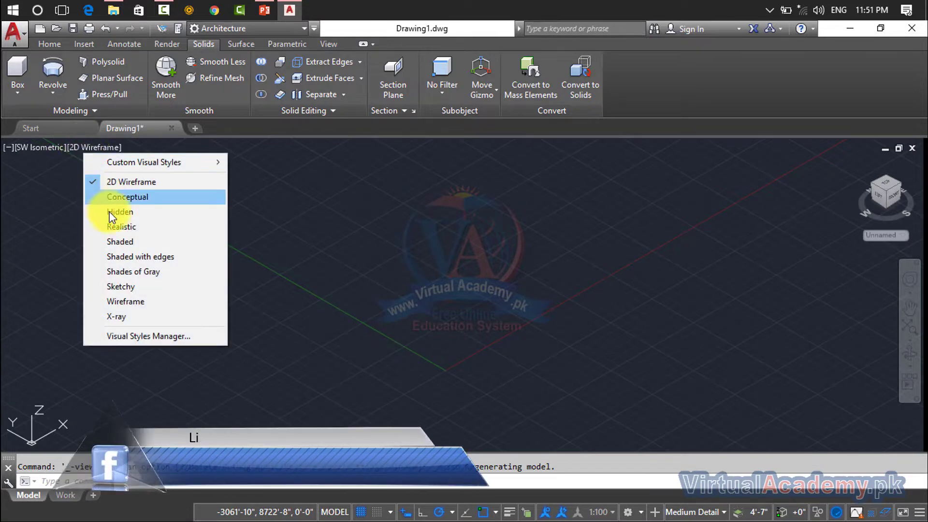
{"action": "left_click", "coordinate": [112, 224]}
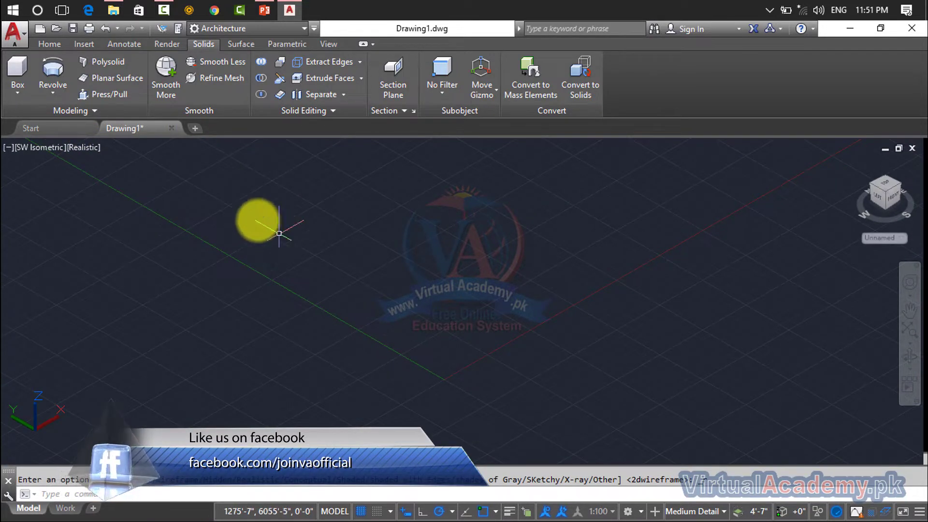
- Switch the viewport to the Front view
{"action": "left_click", "coordinate": [49, 92]}
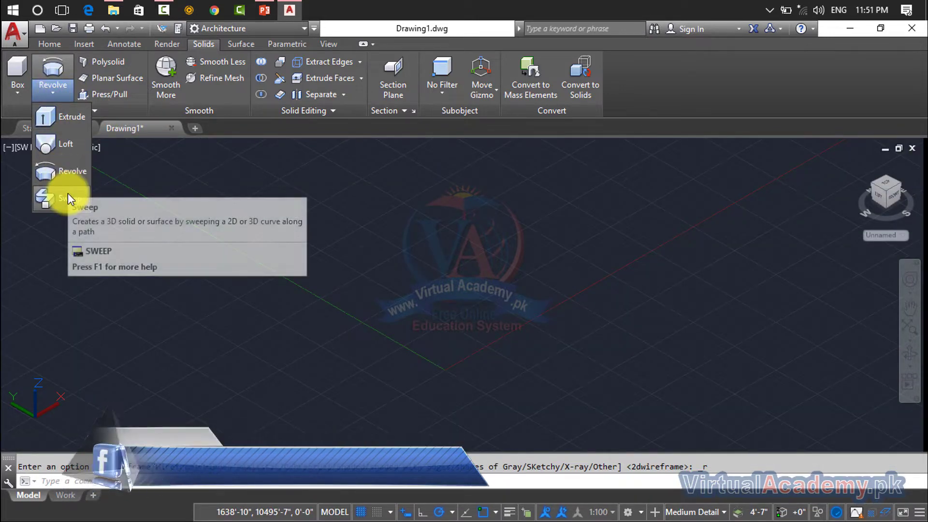
{"action": "key", "text": "Escape"}
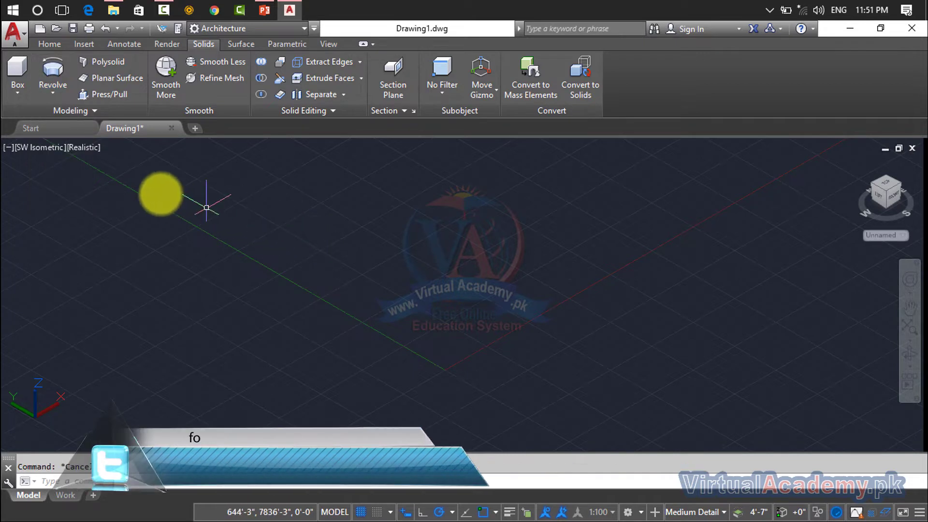
{"action": "left_click", "coordinate": [83, 150]}
{"action": "left_click", "coordinate": [43, 145]}
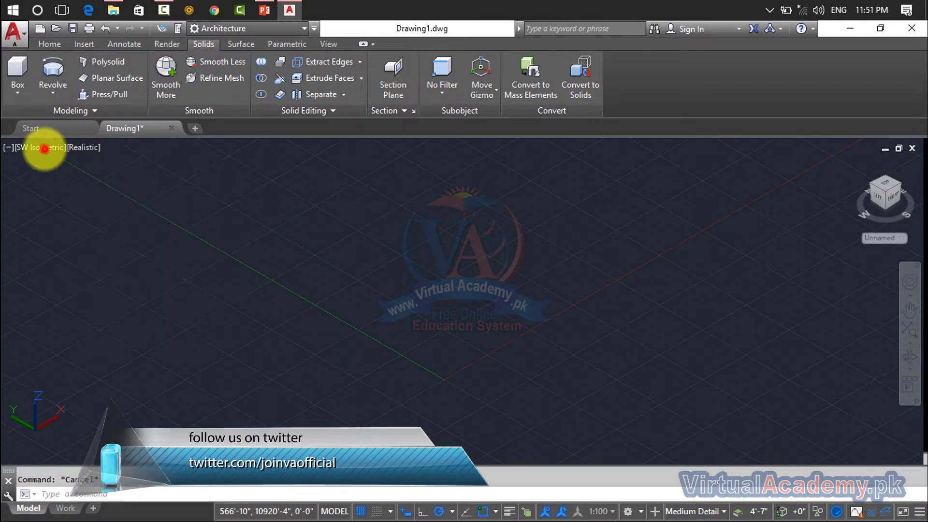
{"action": "left_click", "coordinate": [44, 148]}
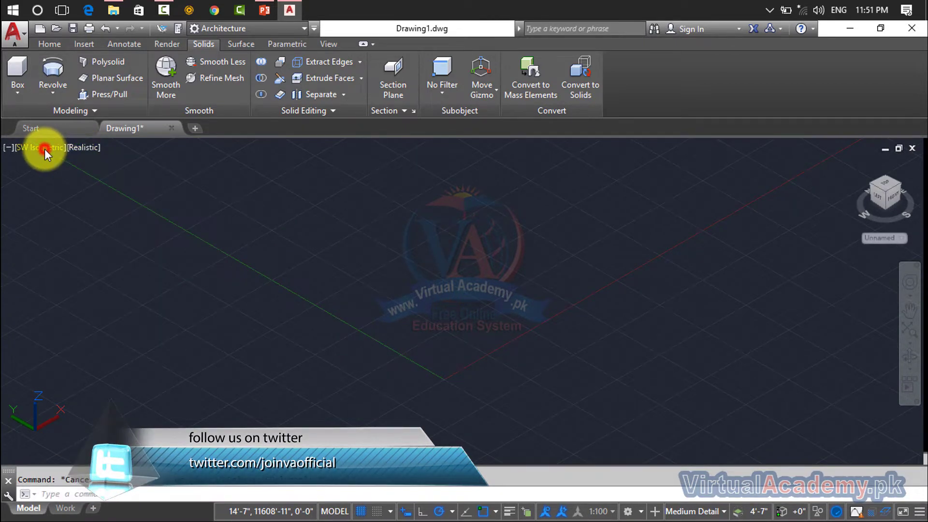
{"action": "left_click", "coordinate": [45, 149]}
{"action": "left_click", "coordinate": [83, 236]}
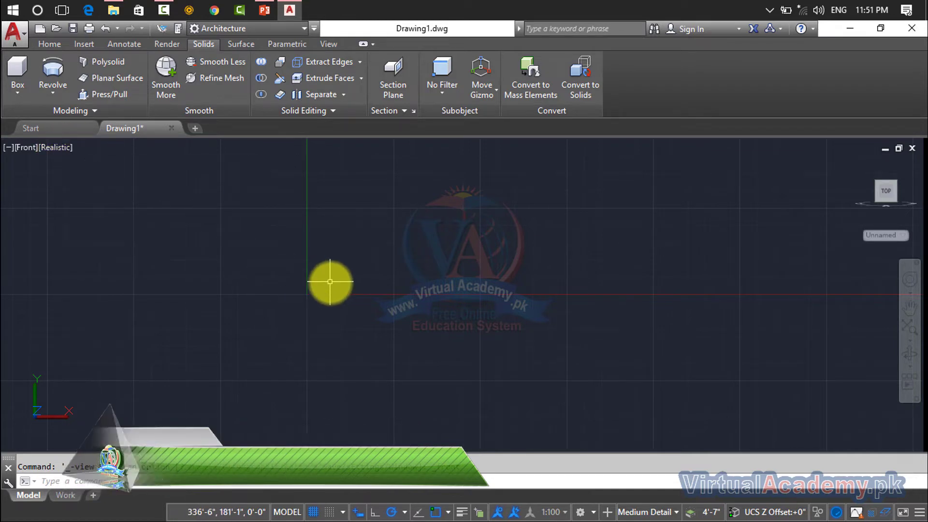
- Draw a vertical line rising from a point on the red horizontal axis
{"action": "type", "text": "l"}
{"action": "key", "text": "Return"}
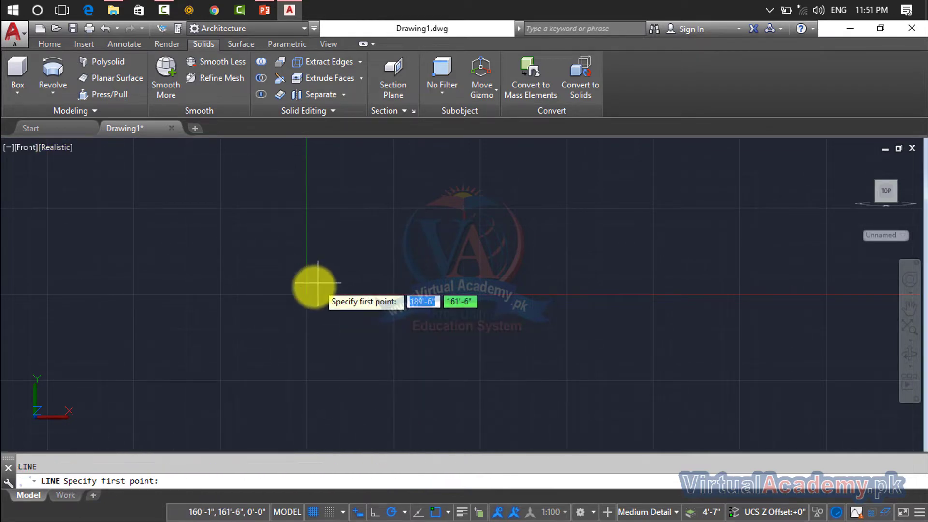
{"action": "left_click", "coordinate": [479, 296]}
{"action": "scroll", "coordinate": [477, 202], "scroll_direction": "up", "scroll_amount": 3}
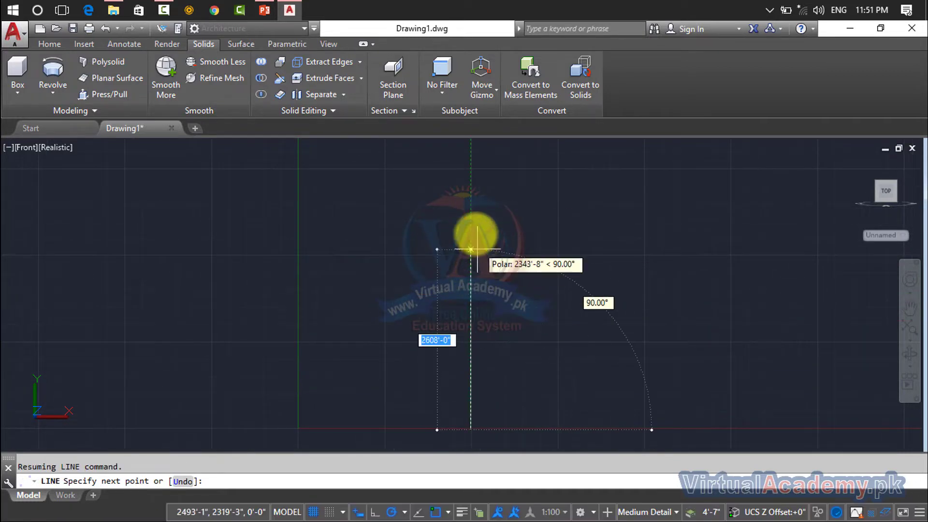
{"action": "left_click", "coordinate": [468, 188]}
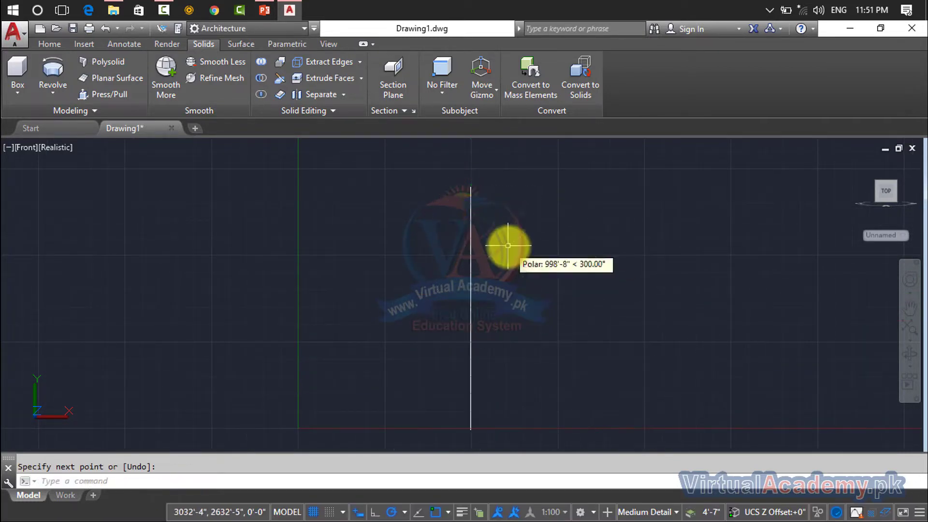
{"action": "key", "text": "Return"}
{"action": "key", "text": "Return"}
{"action": "key", "text": "Escape"}
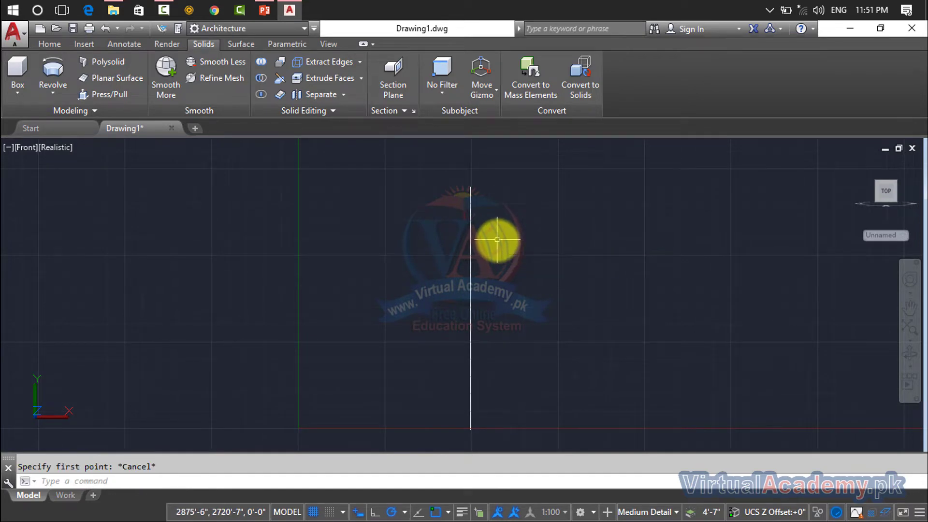
- Start a polyline at the line's top with a straight segment, then S-curve arcs
{"action": "type", "text": "Pl"}
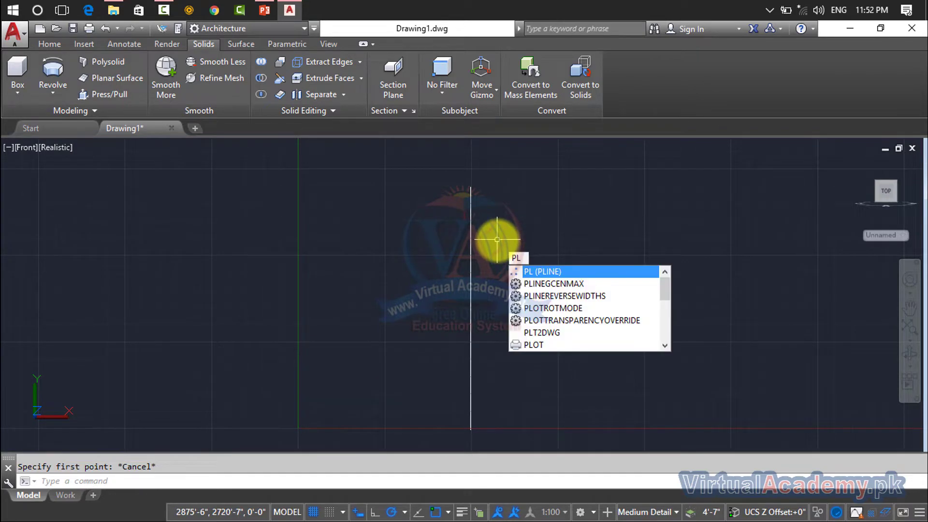
{"action": "key", "text": "Return"}
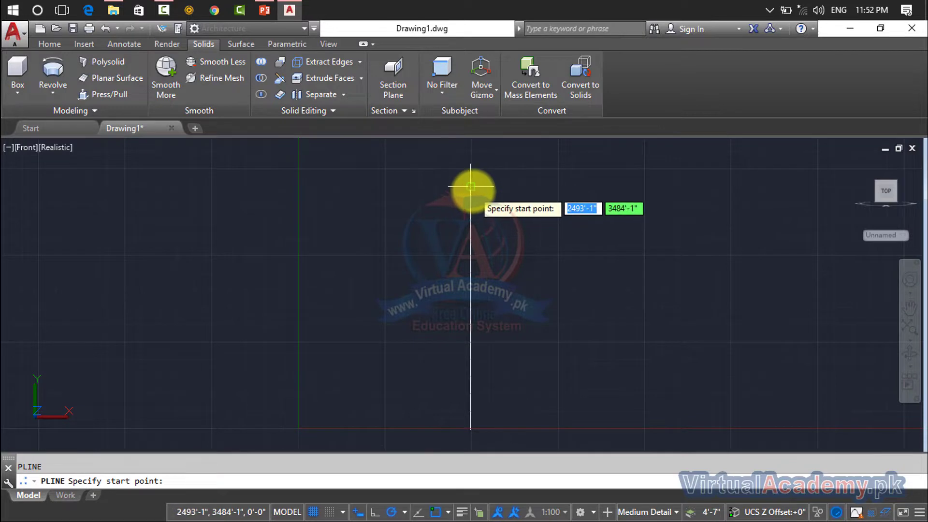
{"action": "left_click", "coordinate": [471, 188]}
{"action": "left_click", "coordinate": [513, 241]}
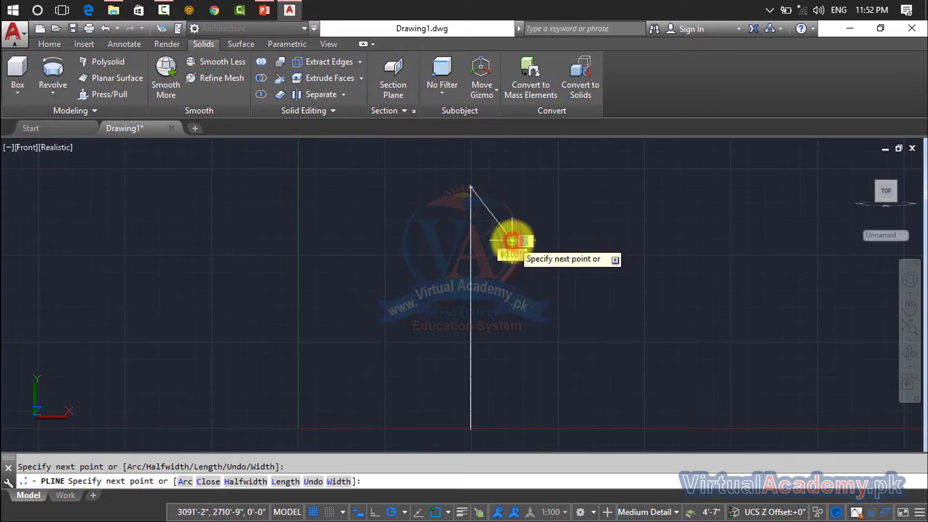
{"action": "type", "text": "a"}
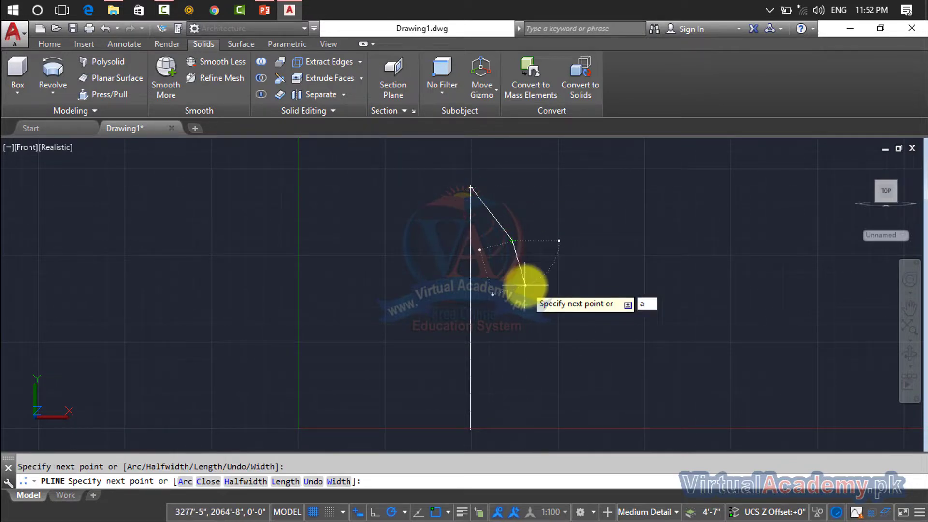
{"action": "key", "text": "Return"}
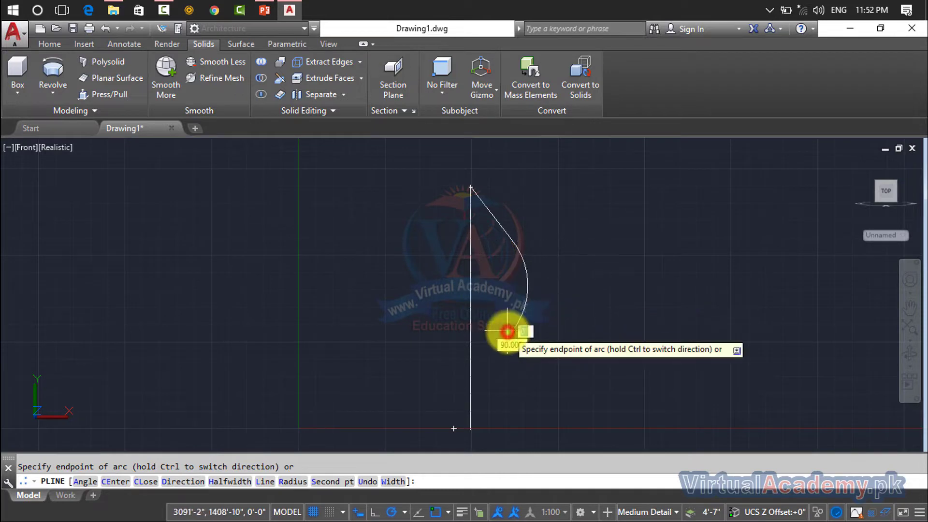
{"action": "left_click", "coordinate": [507, 331]}
{"action": "left_click", "coordinate": [537, 373]}
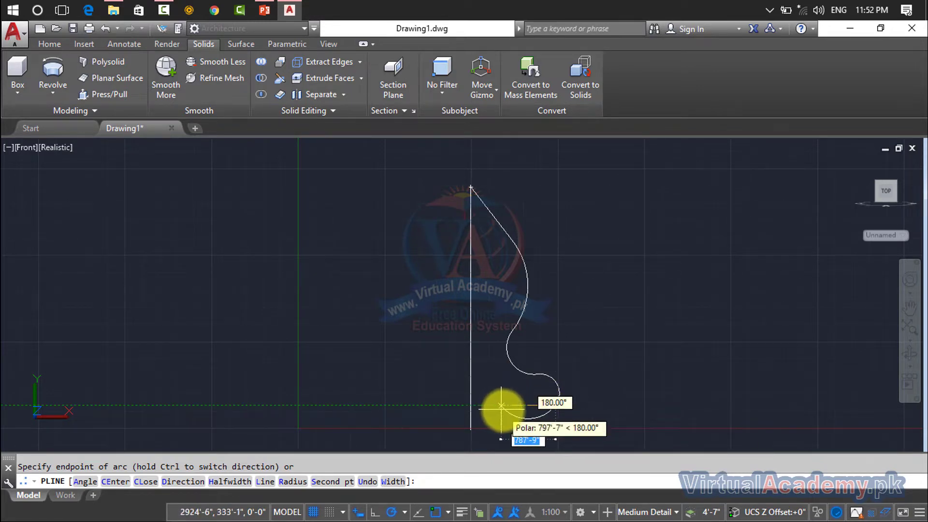
{"action": "left_click", "coordinate": [501, 405]}
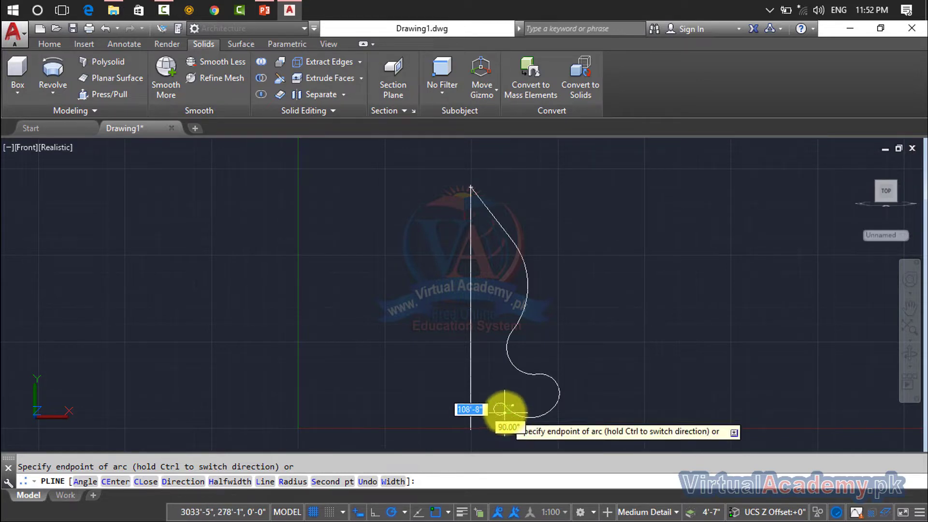
- Finish the polyline with straight segments back to the vertical line's base
{"action": "scroll", "coordinate": [504, 410], "scroll_direction": "up", "scroll_amount": 3}
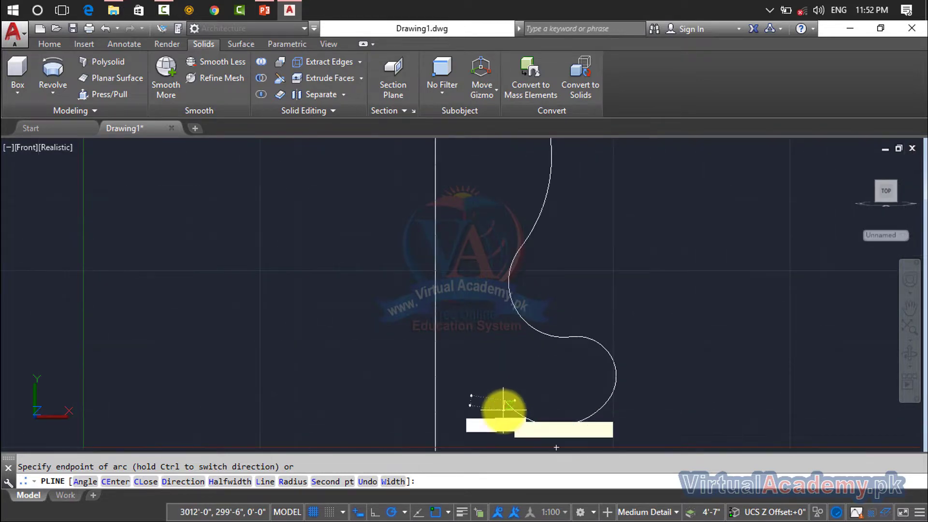
{"action": "key", "text": "Return"}
{"action": "middle_click_drag", "start_coordinate": [498, 435], "coordinate": [509, 337]}
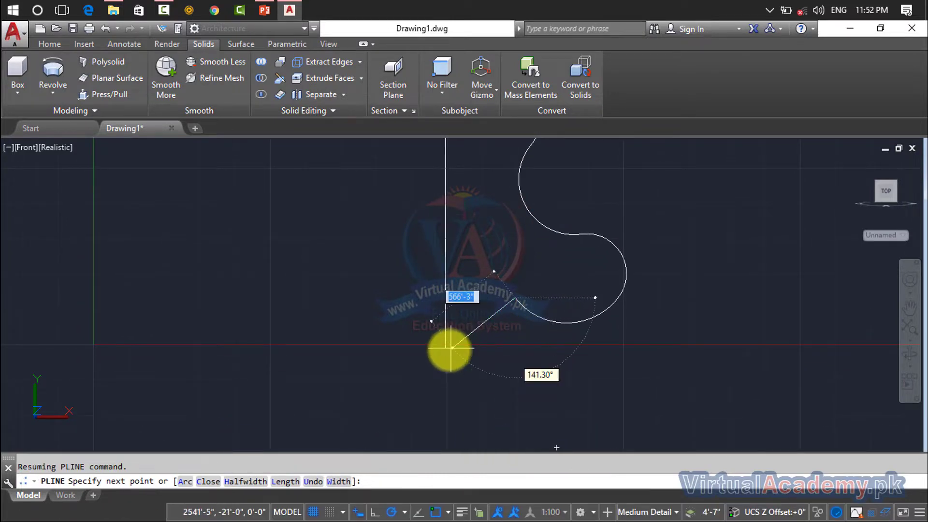
{"action": "left_click", "coordinate": [485, 347]}
{"action": "left_click", "coordinate": [445, 351]}
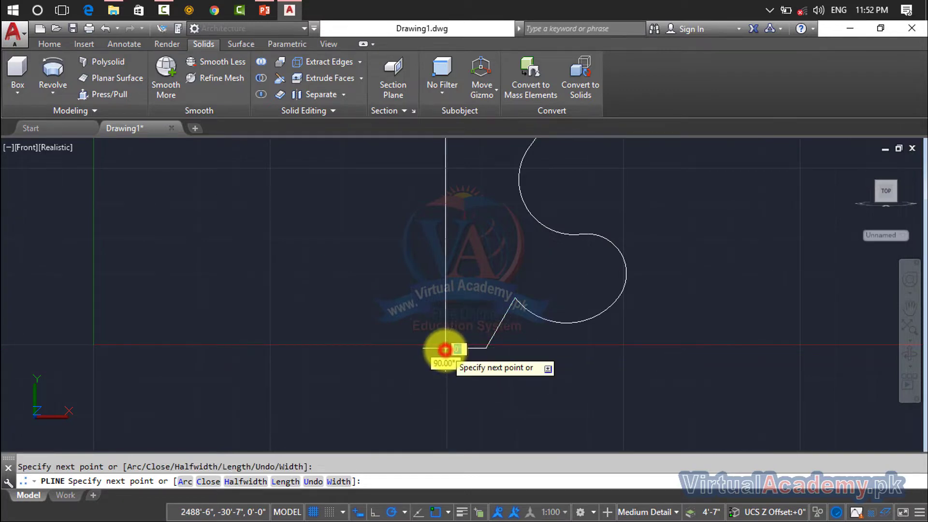
{"action": "key", "text": "Return"}
{"action": "scroll", "coordinate": [512, 325], "scroll_direction": "down", "scroll_amount": 2}
{"action": "scroll", "coordinate": [510, 329], "scroll_direction": "down", "scroll_amount": 2}
{"action": "key", "text": "Return"}
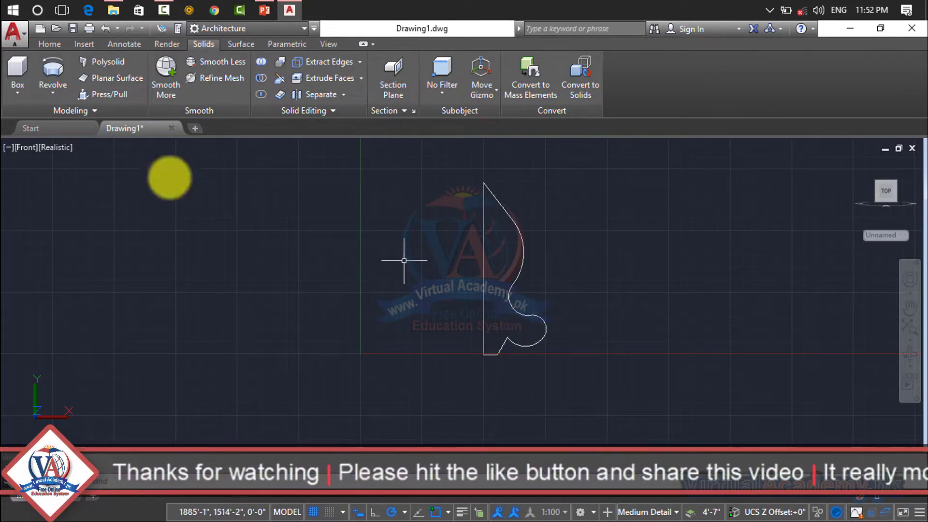
- Switch to SW Isometric view and align the UCS to World, then Top
{"action": "left_click", "coordinate": [25, 151]}
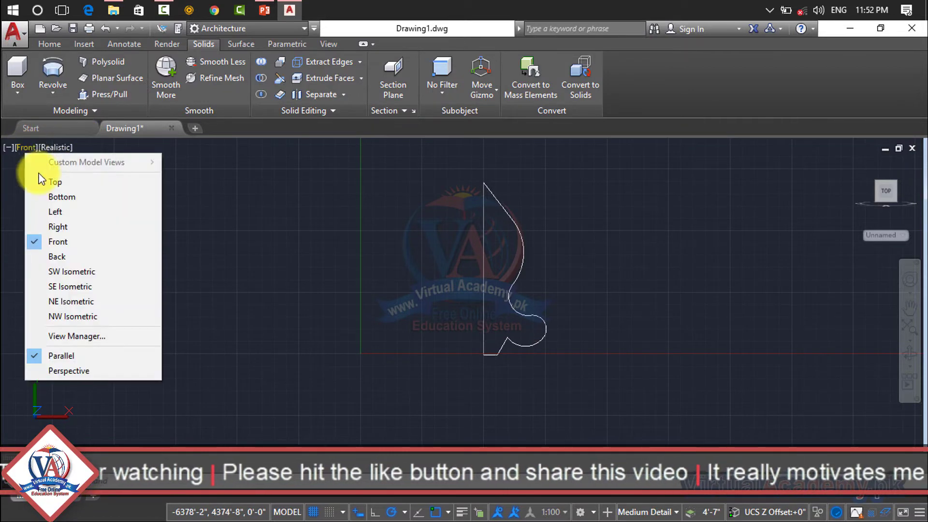
{"action": "left_click", "coordinate": [83, 274]}
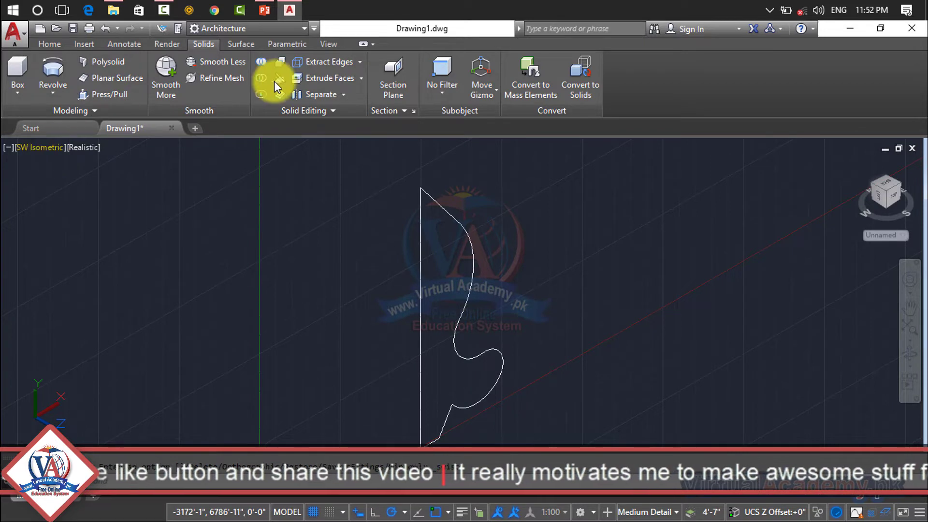
{"action": "left_click", "coordinate": [328, 42]}
{"action": "left_click", "coordinate": [256, 94]}
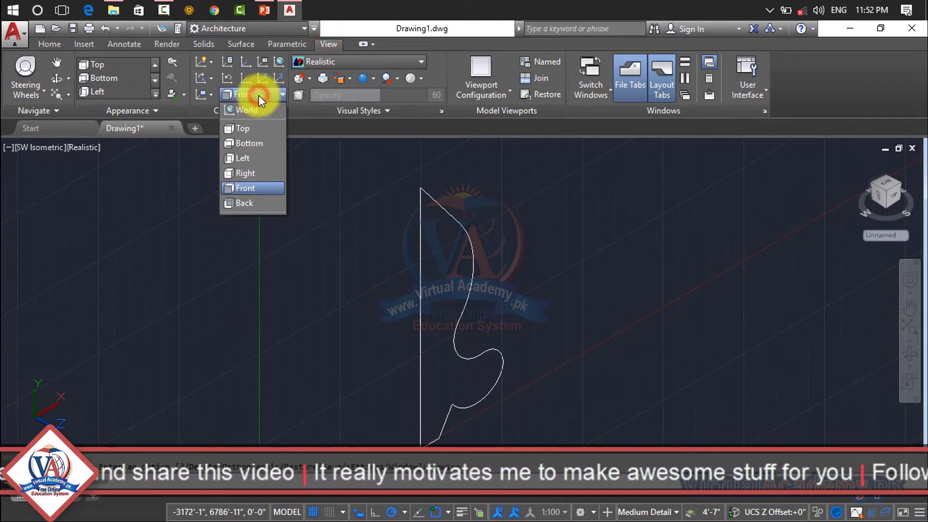
{"action": "left_click", "coordinate": [259, 110]}
{"action": "left_click", "coordinate": [265, 96]}
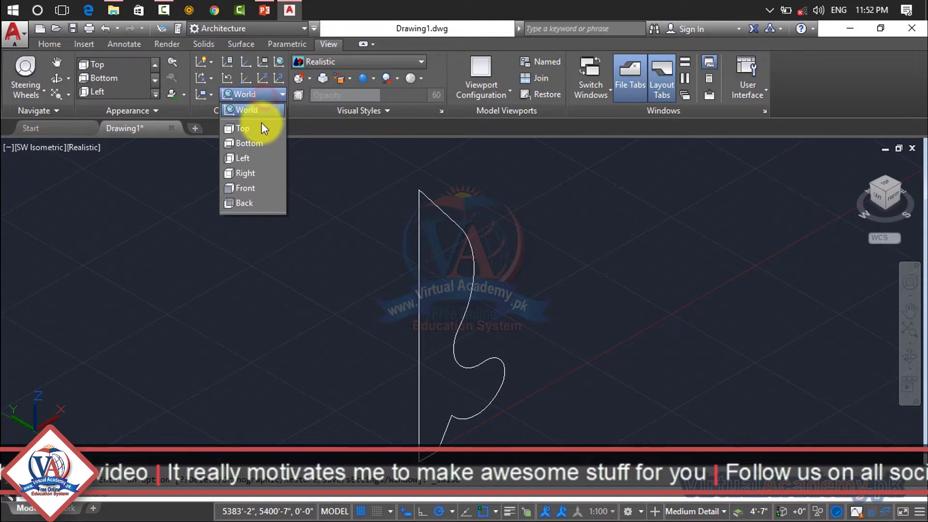
{"action": "left_click", "coordinate": [259, 128]}
{"action": "scroll", "coordinate": [444, 254], "scroll_direction": "down", "scroll_amount": 1}
{"action": "scroll", "coordinate": [436, 225], "scroll_direction": "down", "scroll_amount": 3}
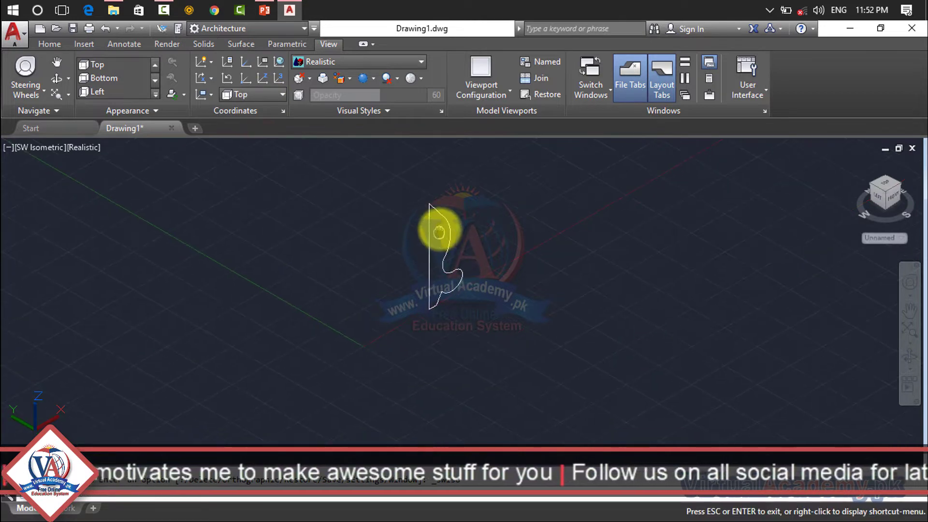
{"action": "left_click", "coordinate": [263, 95]}
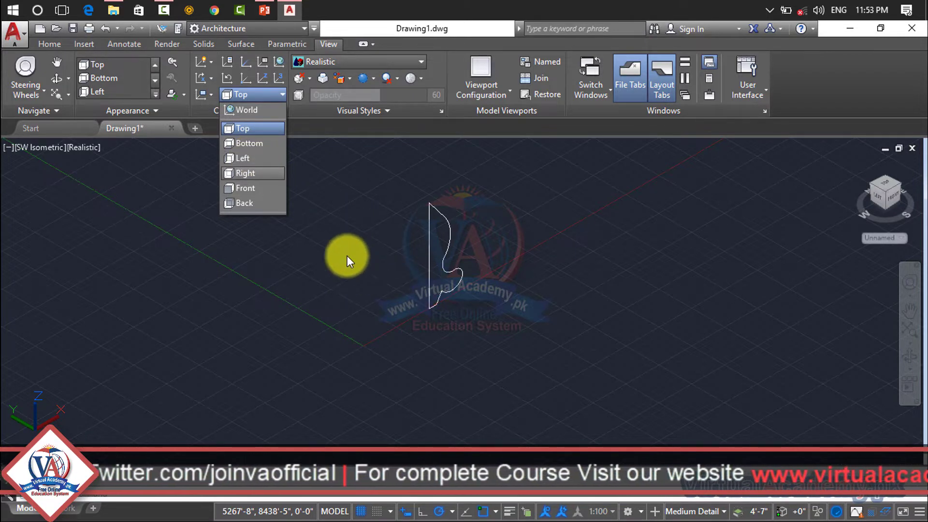
- Align the UCS to Back, draw a trial rectangle, then delete it
{"action": "left_click", "coordinate": [246, 202]}
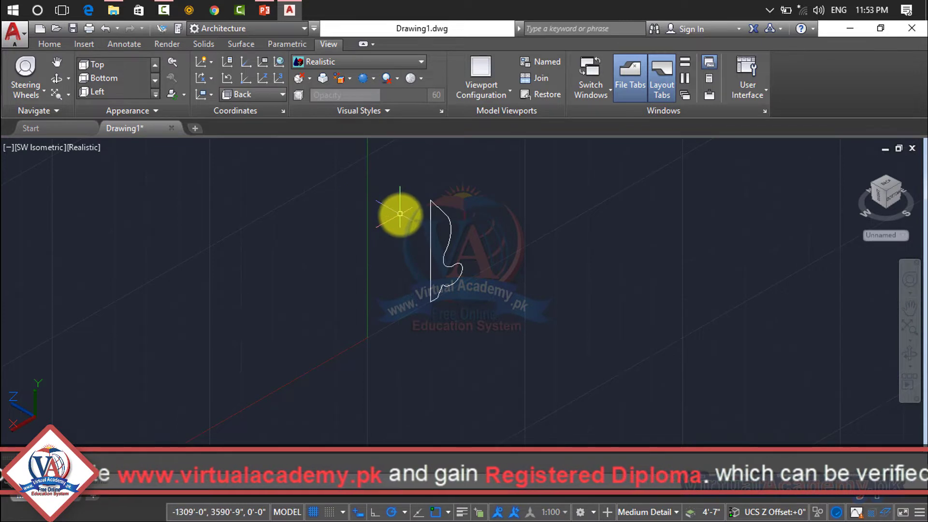
{"action": "type", "text": "rec"}
{"action": "key", "text": "Return"}
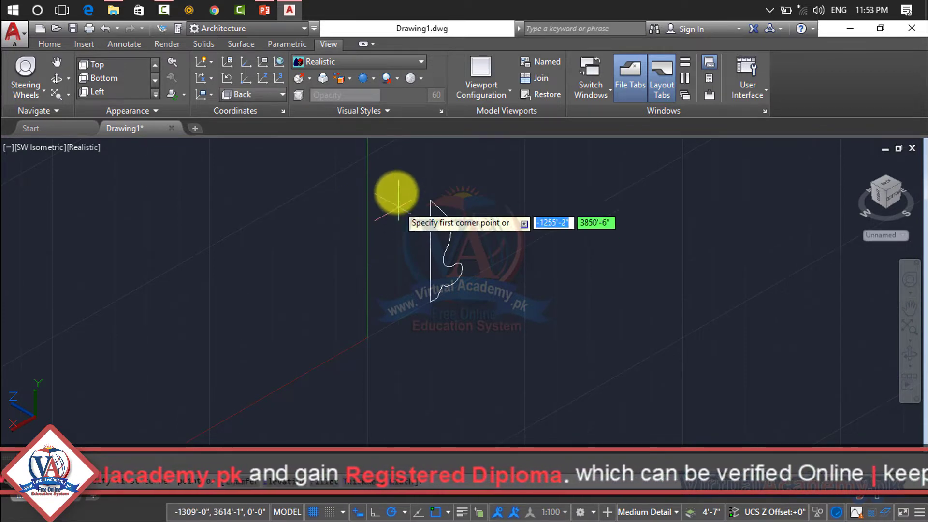
{"action": "left_click", "coordinate": [395, 191]}
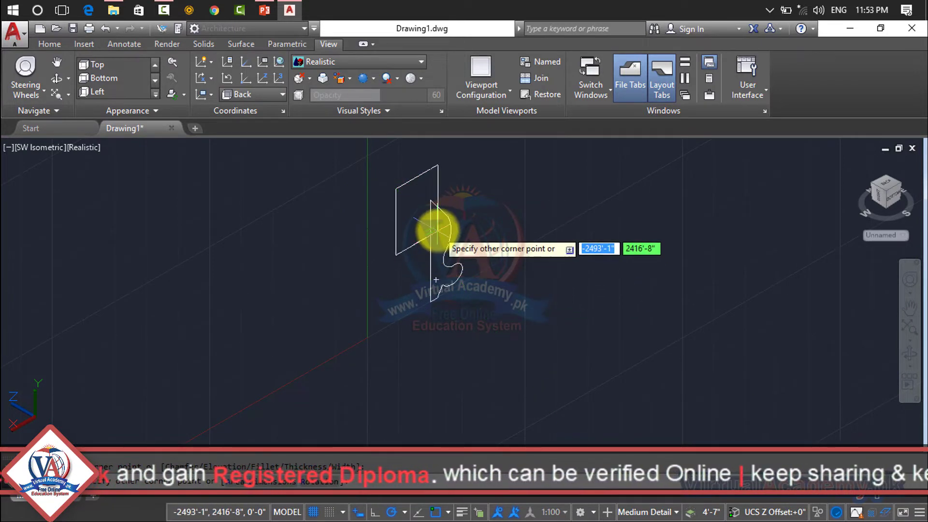
{"action": "scroll", "coordinate": [438, 219], "scroll_direction": "up", "scroll_amount": 5}
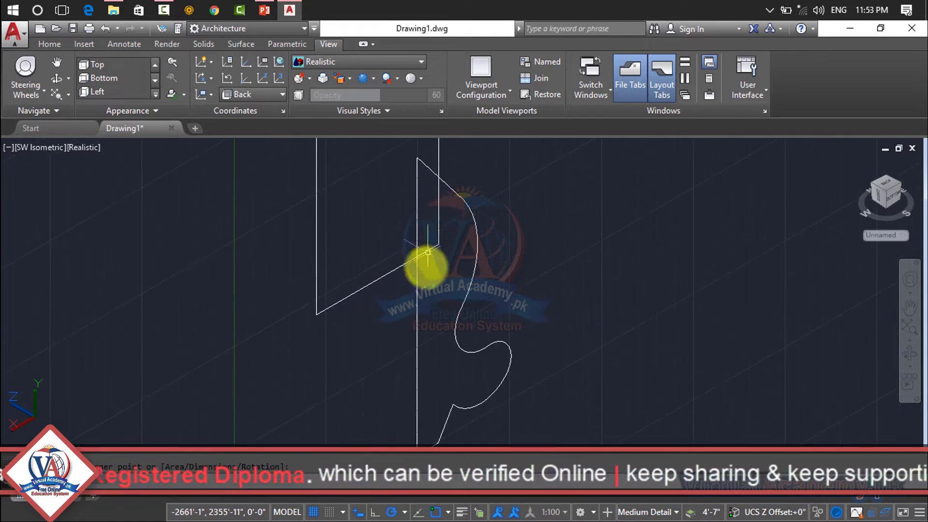
{"action": "left_click", "coordinate": [400, 267]}
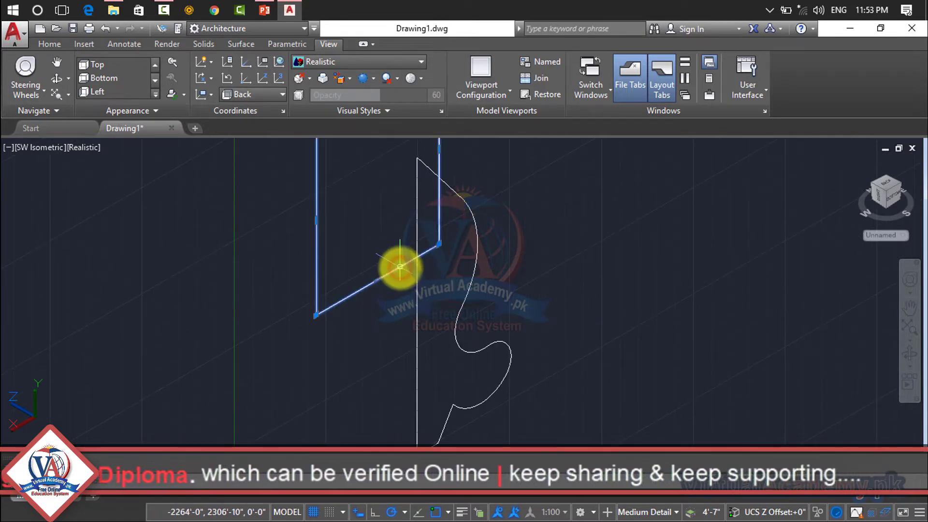
{"action": "key", "text": "Delete"}
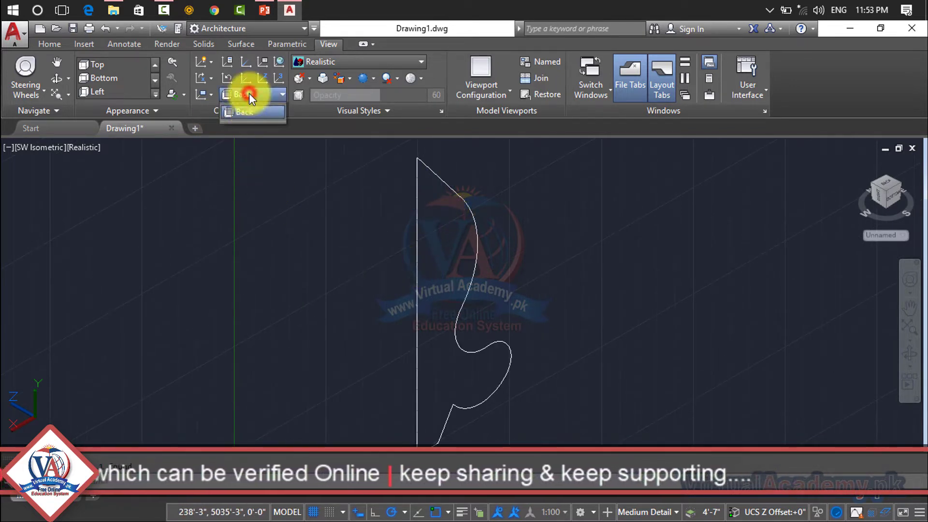
- Return the UCS to Top, then reset it to World
{"action": "left_click", "coordinate": [248, 93]}
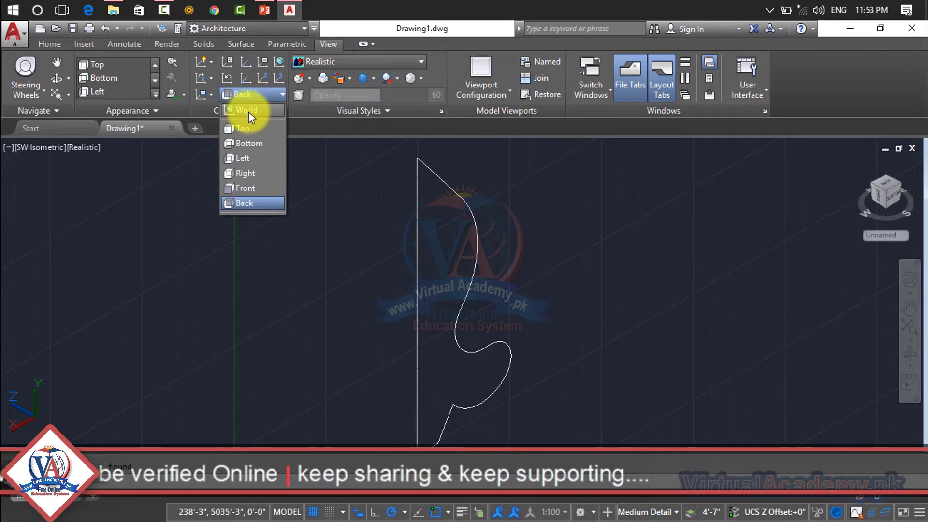
{"action": "left_click", "coordinate": [244, 125]}
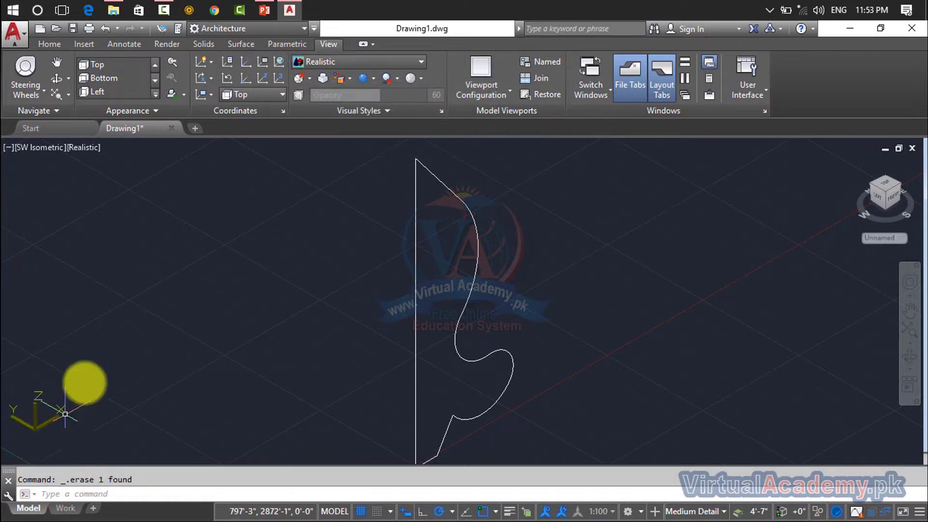
{"action": "left_click", "coordinate": [278, 62]}
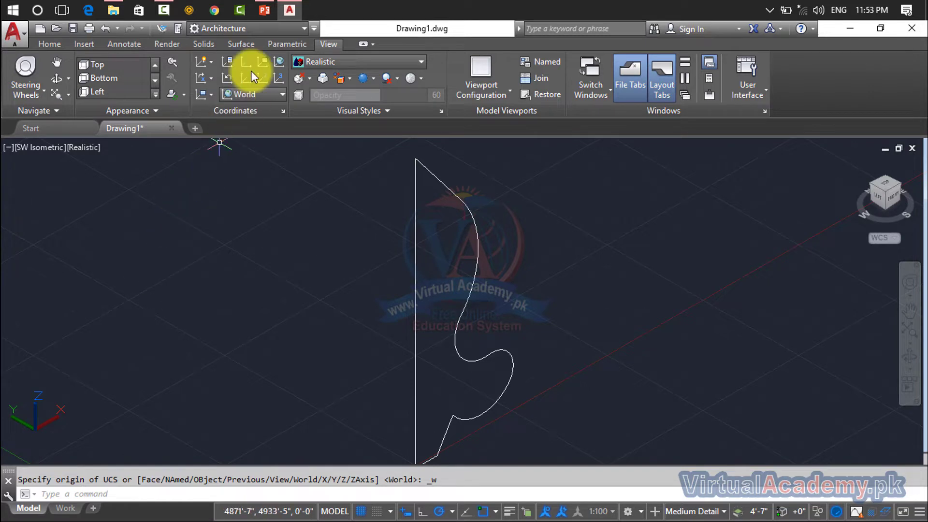
- Set the UCS to Top from the View > Coordinates dropdown
{"action": "scroll", "coordinate": [422, 343], "scroll_direction": "down", "scroll_amount": 2}
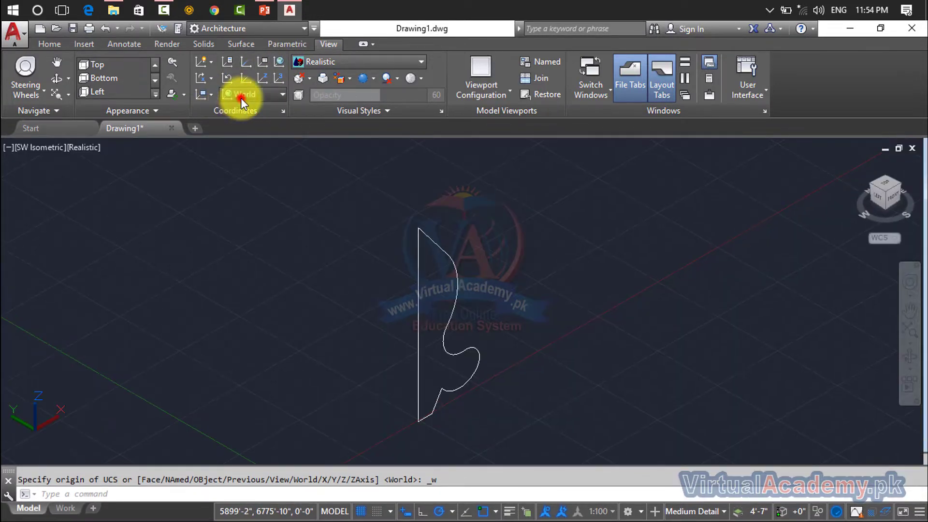
{"action": "left_click", "coordinate": [241, 97]}
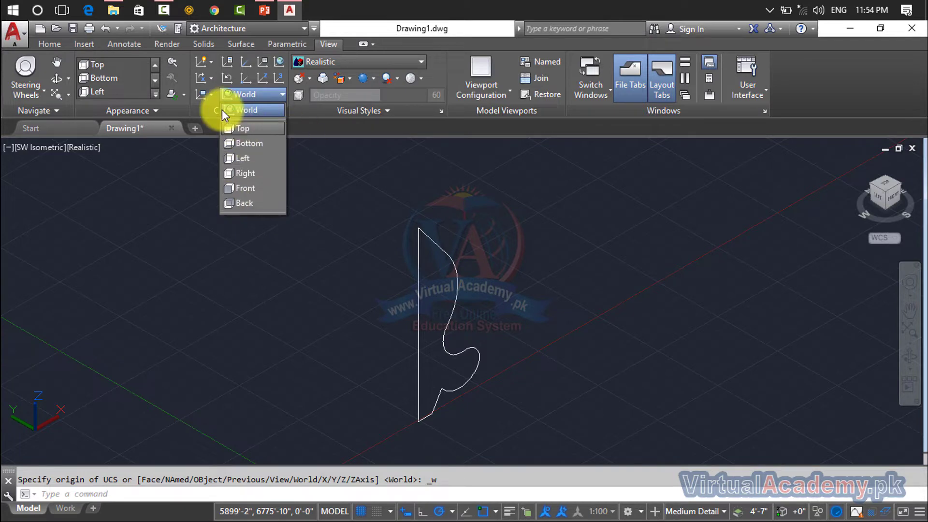
{"action": "left_click", "coordinate": [198, 105]}
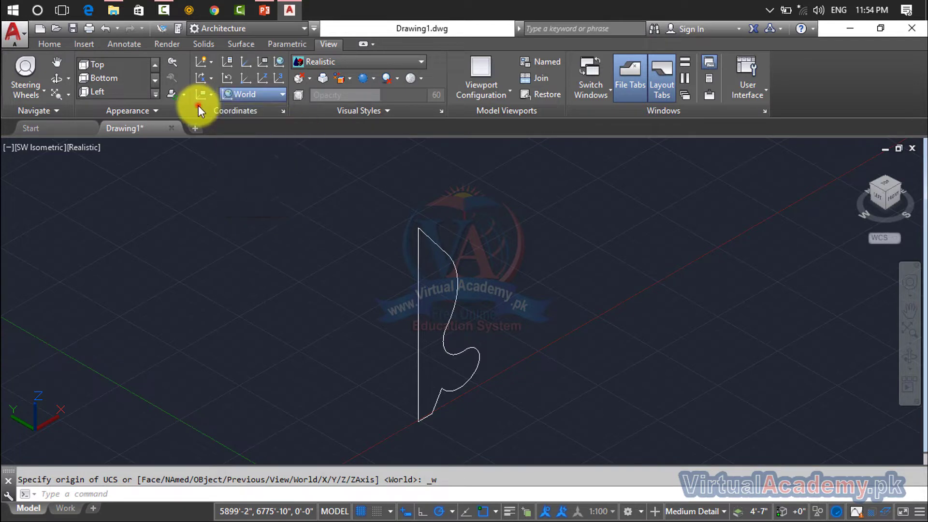
{"action": "left_click", "coordinate": [259, 97]}
{"action": "left_click", "coordinate": [259, 125]}
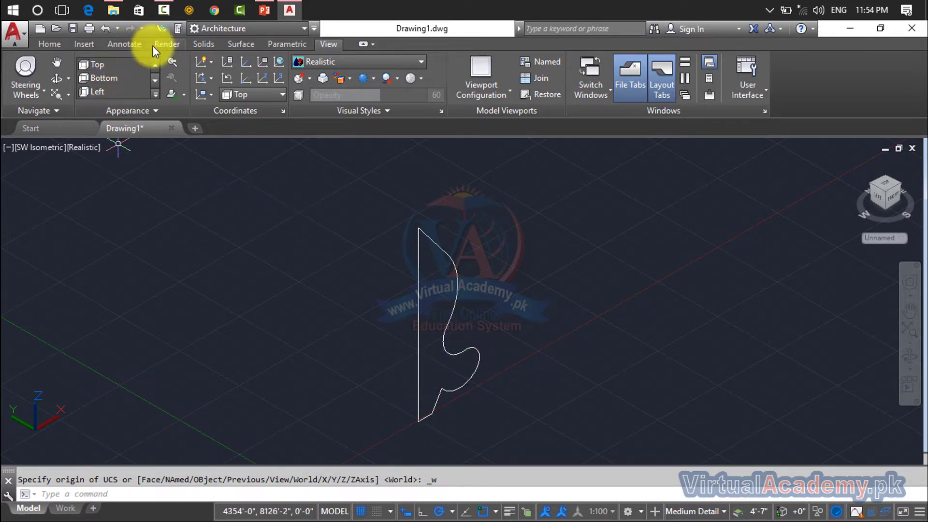
{"action": "left_click", "coordinate": [198, 45]}
- Preview the Extrude, Loft, Revolve and Sweep options, dismiss them, and recentre the profile
{"action": "left_click", "coordinate": [54, 92]}
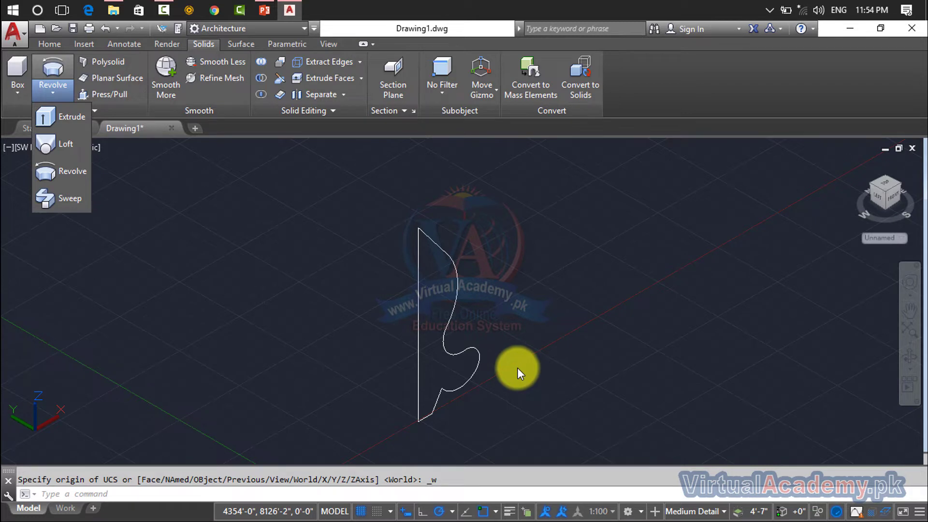
{"action": "key", "text": "Escape"}
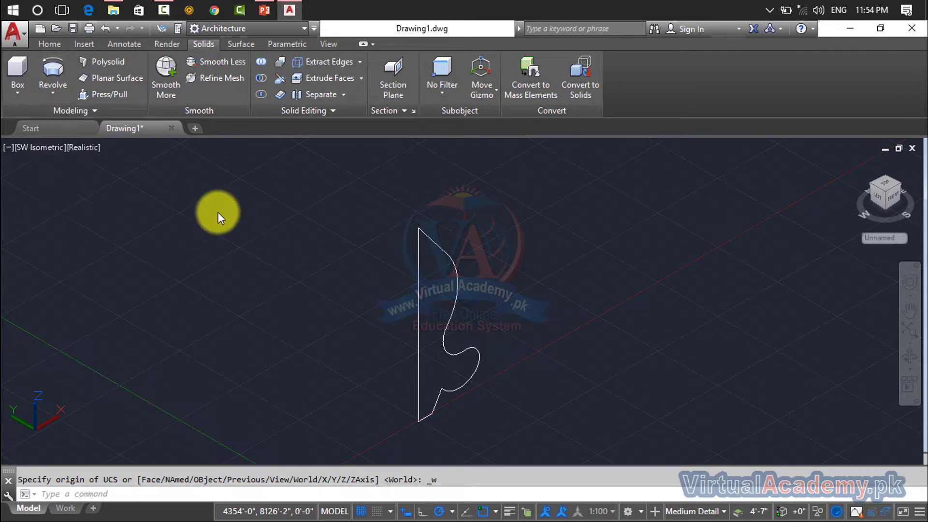
{"action": "key", "text": "Escape"}
{"action": "scroll", "coordinate": [451, 265], "scroll_direction": "down", "scroll_amount": 3}
{"action": "middle_click_drag", "start_coordinate": [572, 296], "coordinate": [493, 263]}
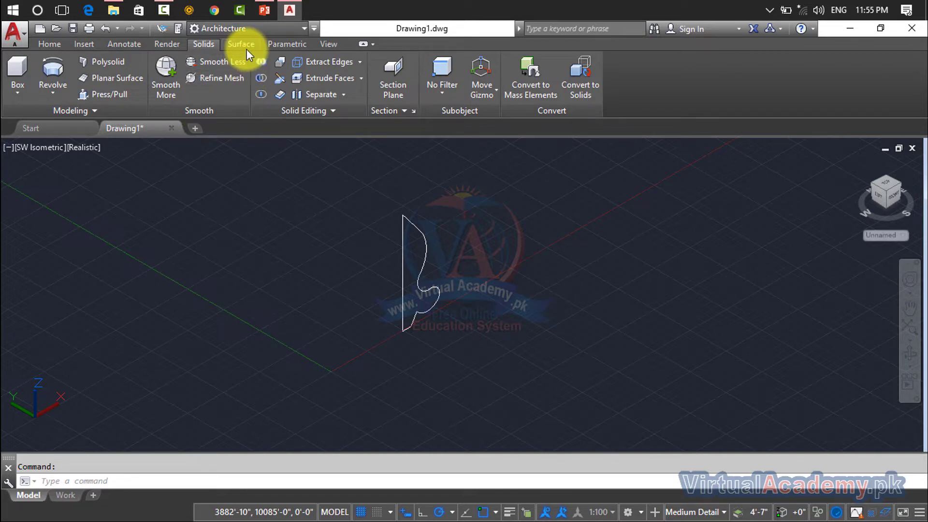
- Switch the viewport to Front view and pan the profile left
{"action": "left_click", "coordinate": [37, 148]}
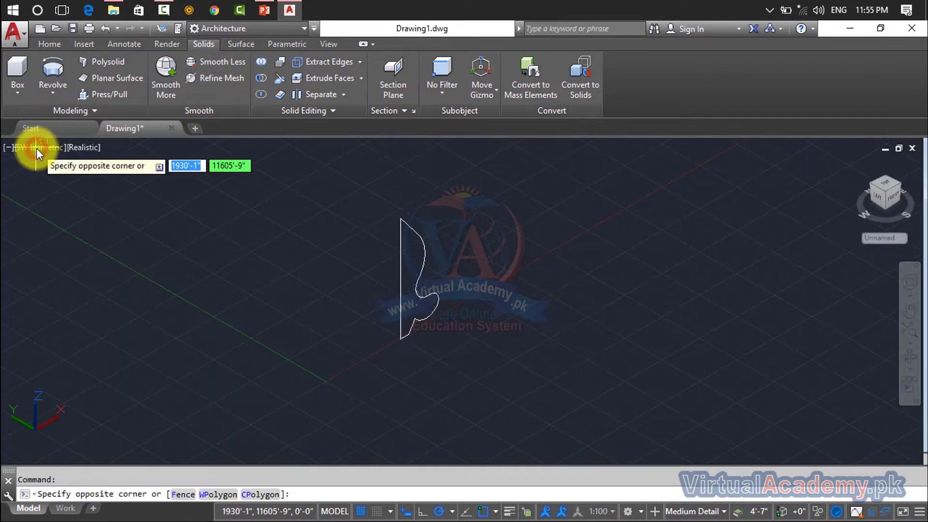
{"action": "key", "text": "Escape"}
{"action": "left_click", "coordinate": [36, 149]}
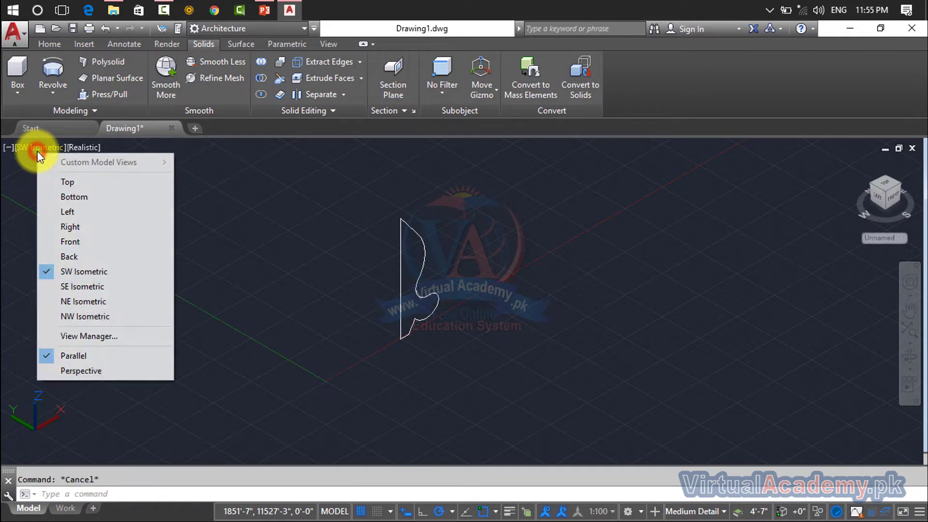
{"action": "left_click", "coordinate": [68, 241]}
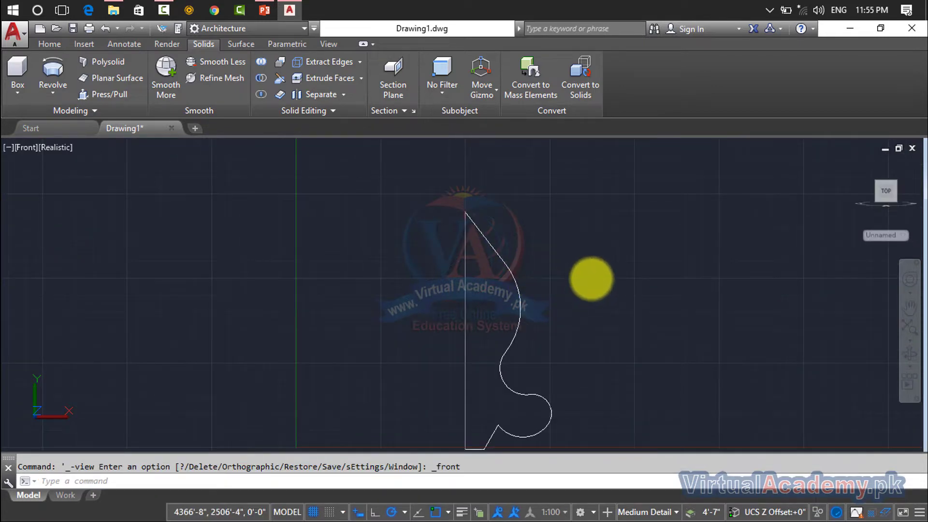
{"action": "middle_click_drag", "start_coordinate": [590, 287], "coordinate": [423, 262]}
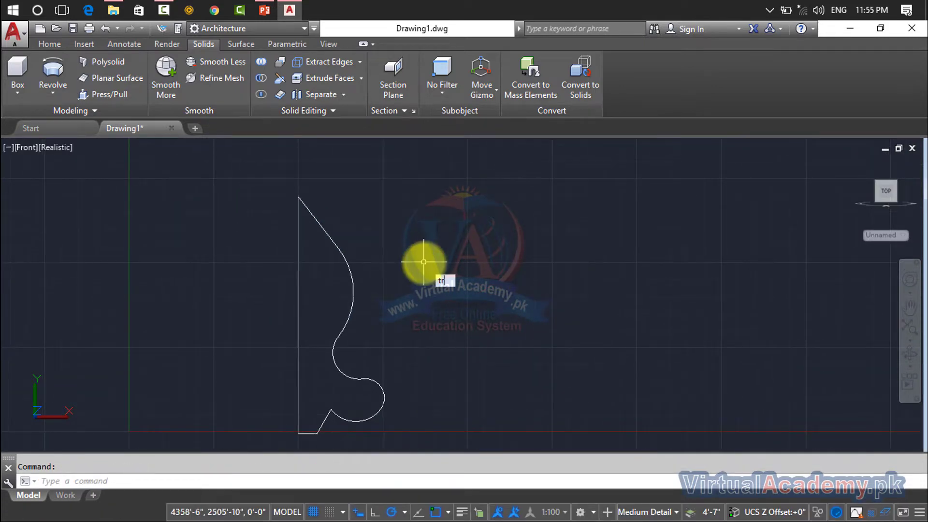
{"action": "key", "text": "Escape"}
- Draw a tall narrow rectangle to the right of the S-curve profile
{"action": "key", "text": "Return"}
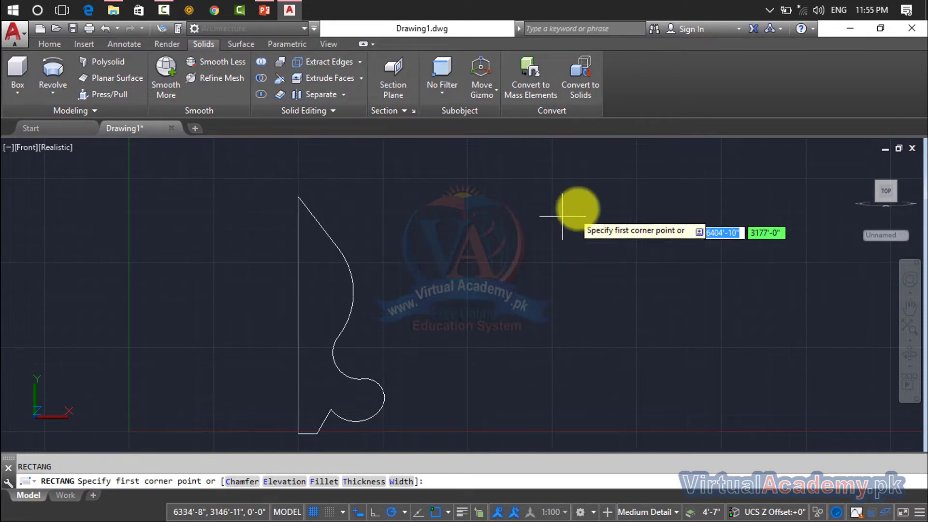
{"action": "left_click", "coordinate": [578, 205]}
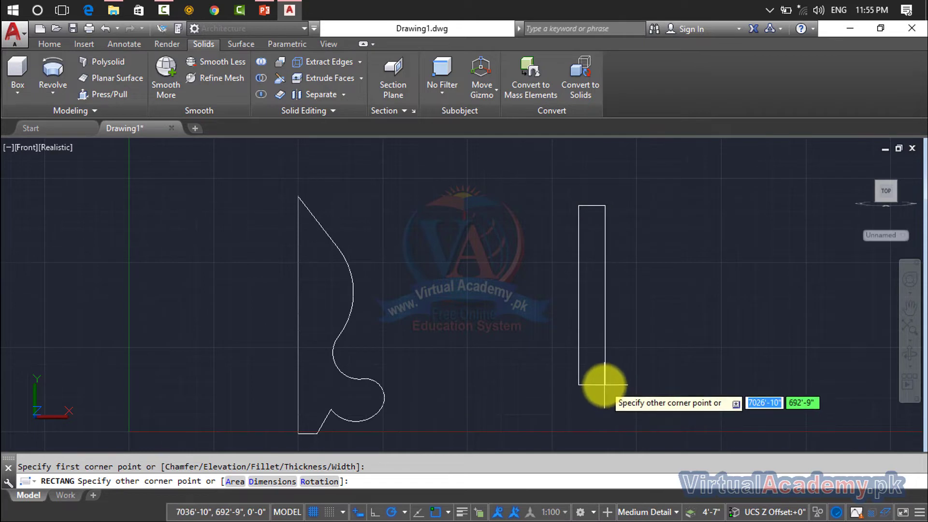
{"action": "left_click", "coordinate": [603, 384]}
{"action": "middle_click_drag", "start_coordinate": [660, 287], "coordinate": [474, 236]}
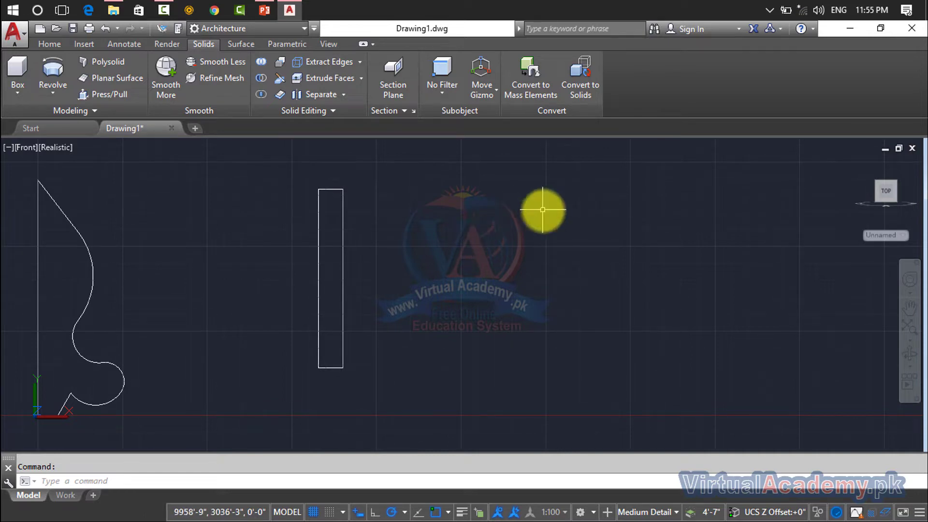
{"action": "type", "text": "a"}
- Draw a three-point quarter-circle arc curving downward to the right of the rectangle
{"action": "key", "text": "Return"}
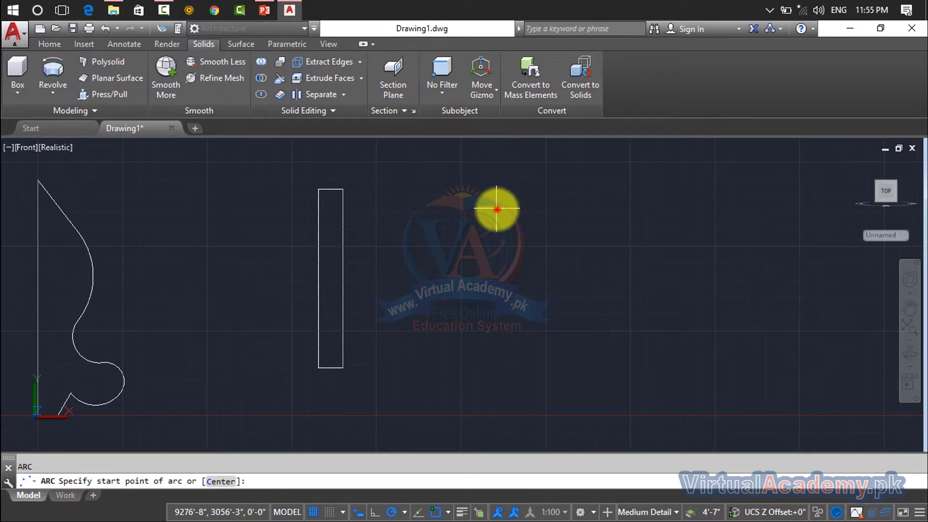
{"action": "left_click", "coordinate": [497, 207]}
{"action": "left_click", "coordinate": [565, 285]}
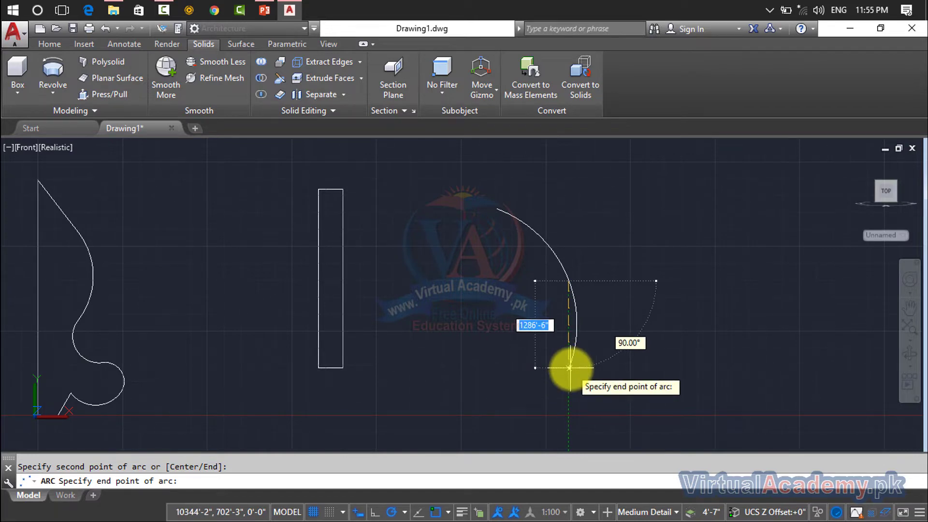
{"action": "left_click", "coordinate": [569, 367]}
{"action": "scroll", "coordinate": [501, 192], "scroll_direction": "up", "scroll_amount": 3}
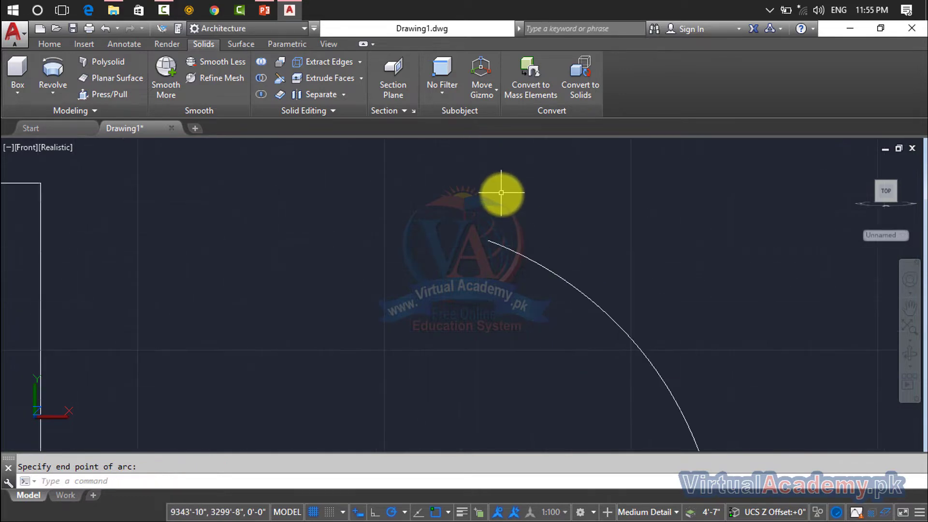
{"action": "middle_click_drag", "start_coordinate": [501, 192], "coordinate": [482, 220]}
{"action": "key", "text": "Escape"}
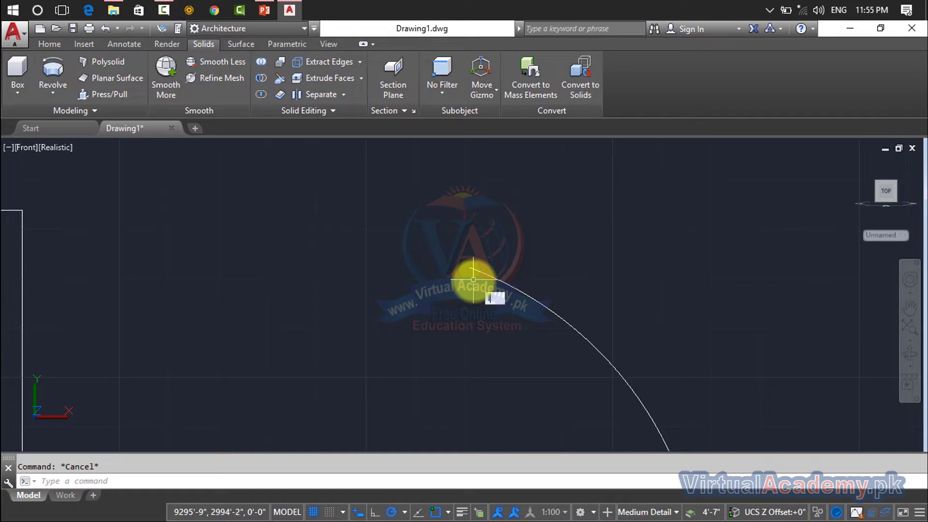
{"action": "type", "text": "l"}
{"action": "key", "text": "Return"}
{"action": "left_click", "coordinate": [468, 268]}
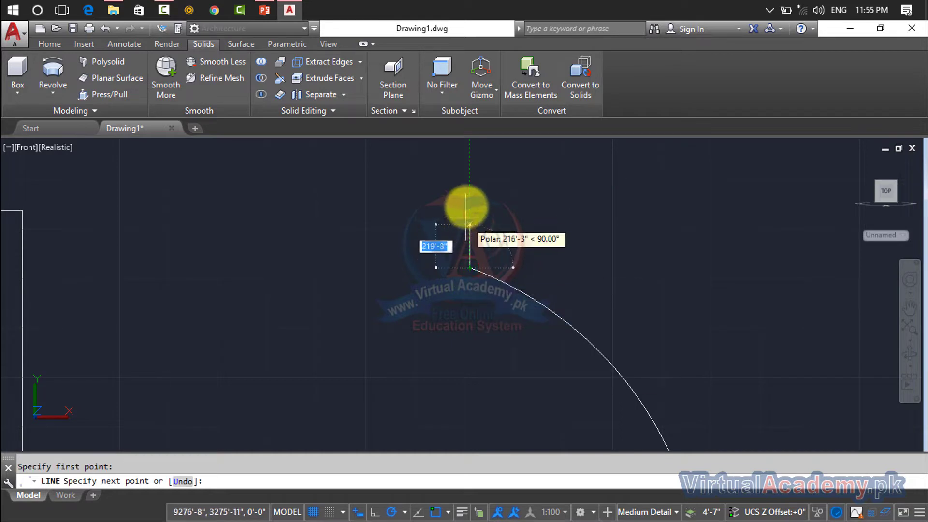
{"action": "left_click", "coordinate": [468, 178]}
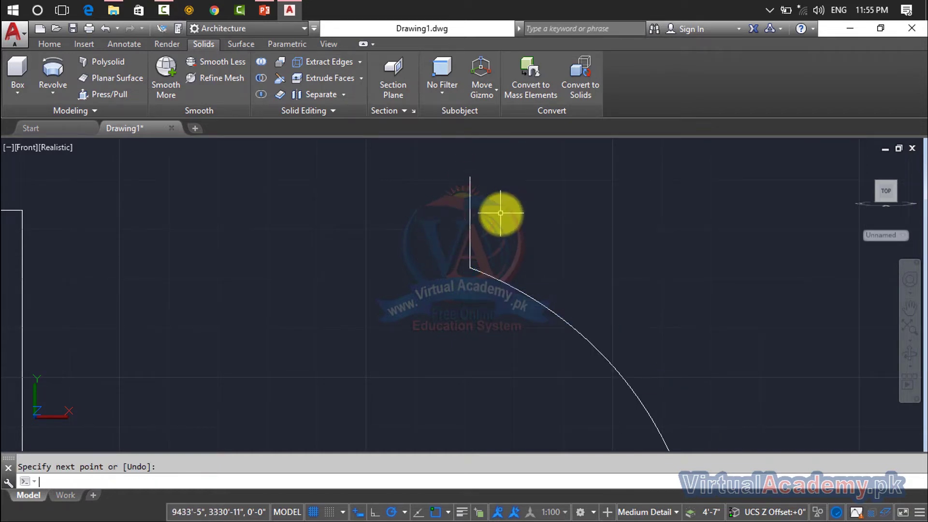
{"action": "right_click", "coordinate": [468, 191]}
{"action": "left_click", "coordinate": [468, 190]}
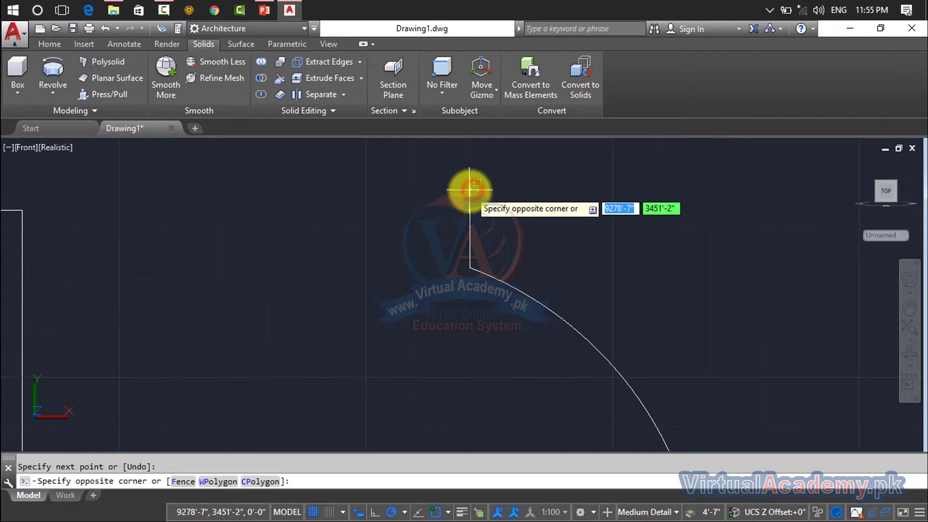
{"action": "left_click", "coordinate": [469, 222]}
{"action": "key", "text": "Escape"}
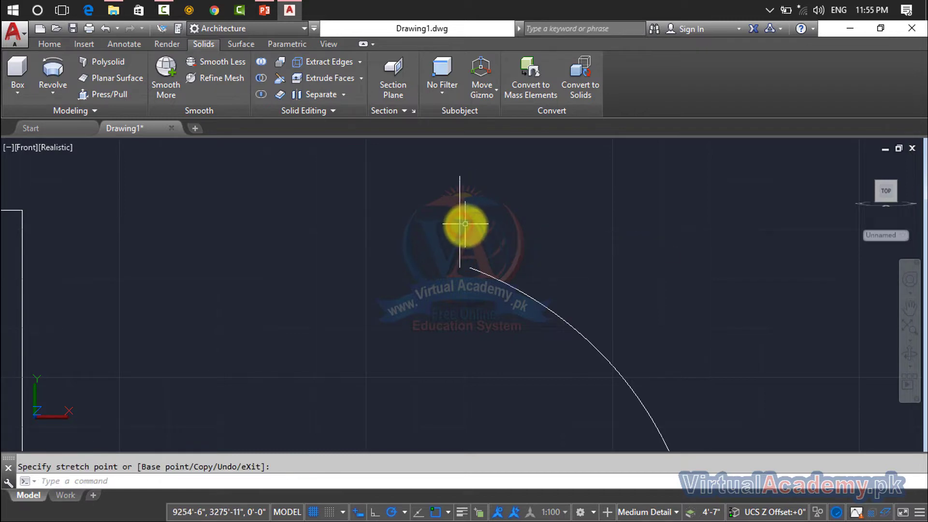
{"action": "scroll", "coordinate": [476, 286], "scroll_direction": "up", "scroll_amount": 1}
{"action": "left_click", "coordinate": [477, 313]}
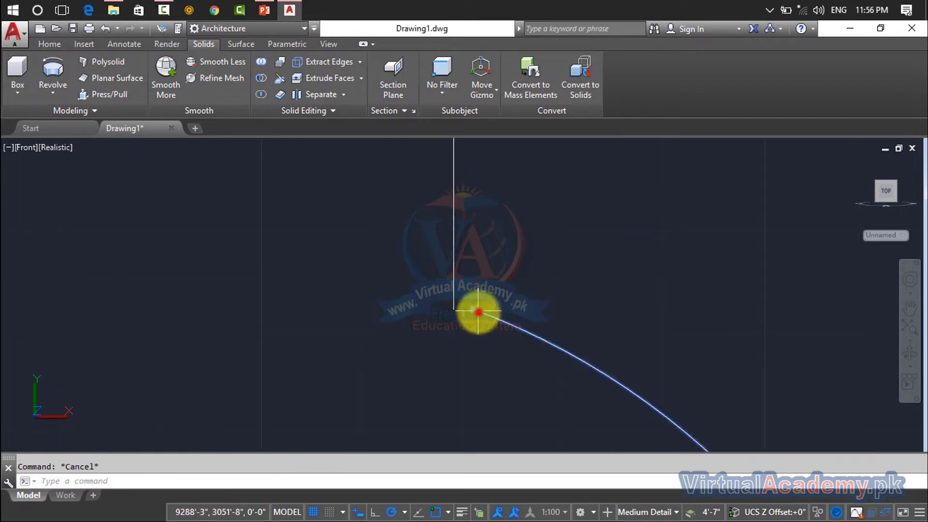
{"action": "left_click", "coordinate": [475, 311]}
{"action": "key", "text": "Escape"}
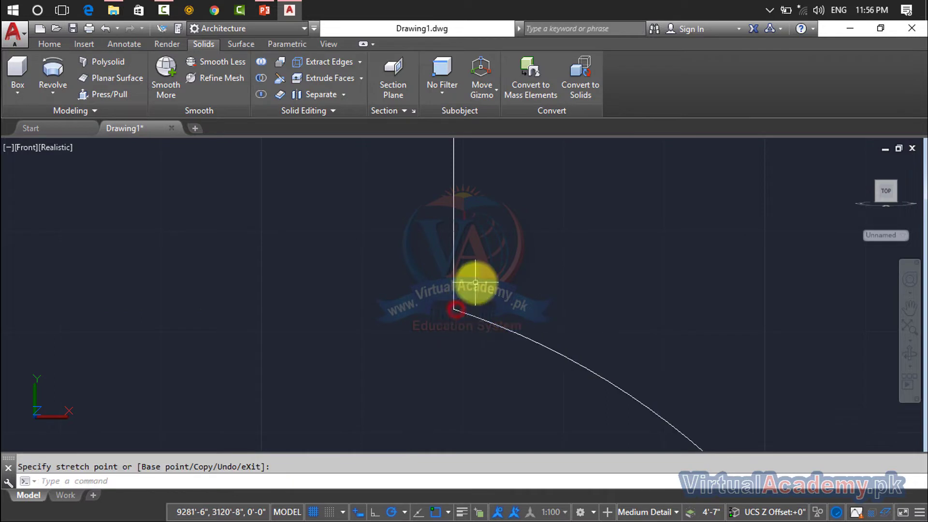
{"action": "key", "text": "Escape"}
{"action": "middle_click_drag", "start_coordinate": [479, 277], "coordinate": [449, 318]}
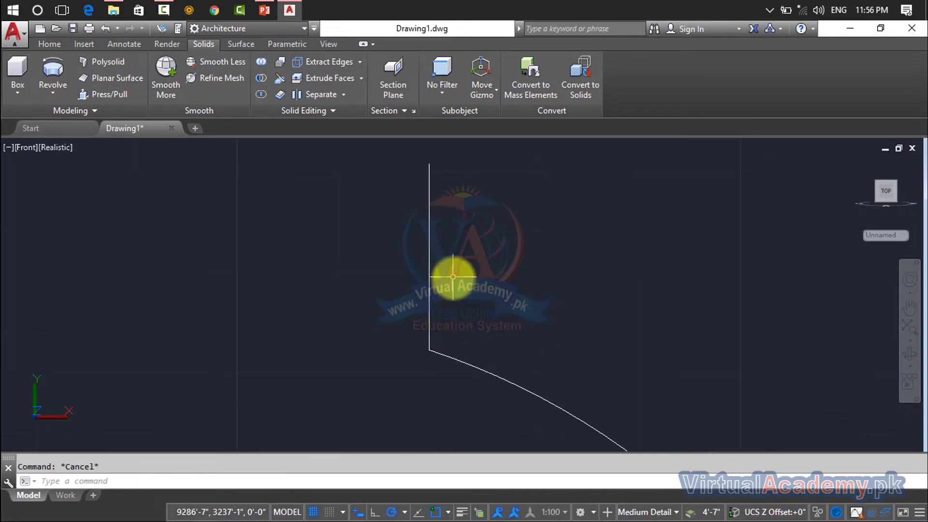
- Start a polyline at the vertical line's top end and draw two arc segments downward
{"action": "type", "text": "Pl"}
{"action": "key", "text": "Return"}
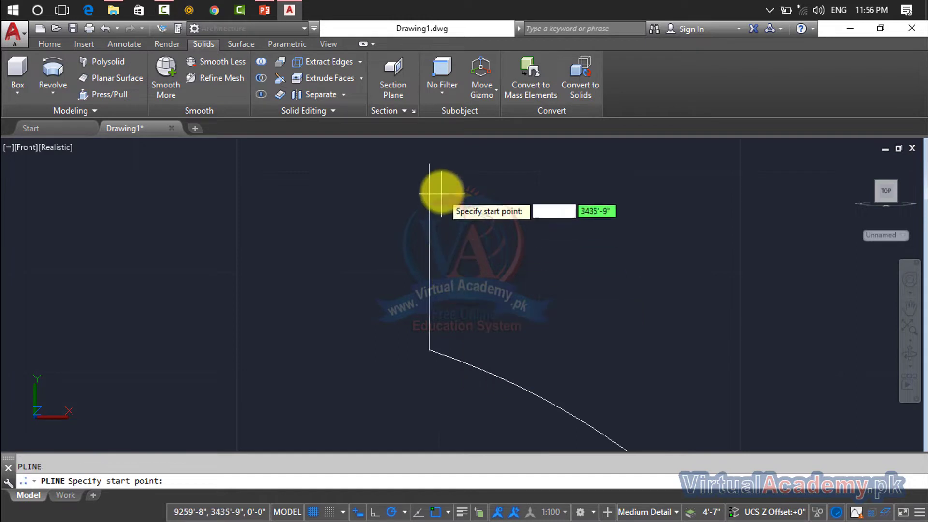
{"action": "left_click", "coordinate": [429, 164]}
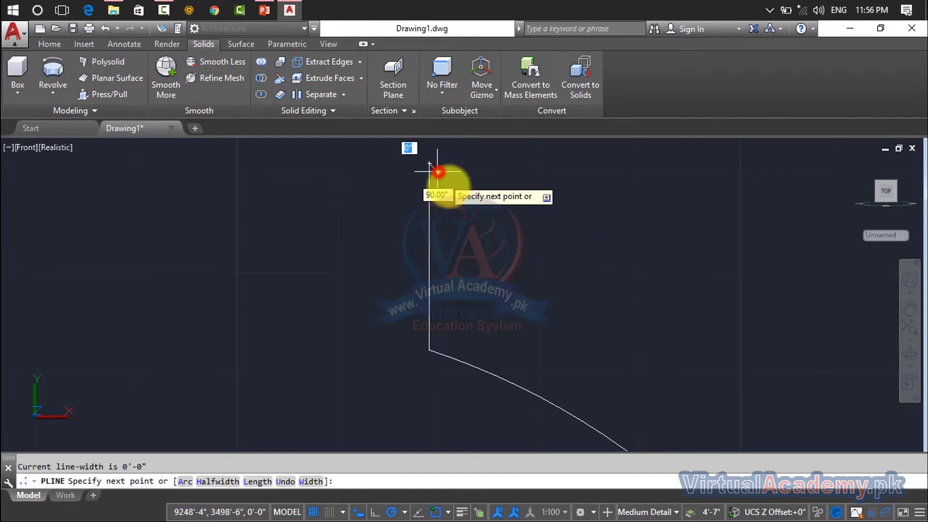
{"action": "type", "text": "a"}
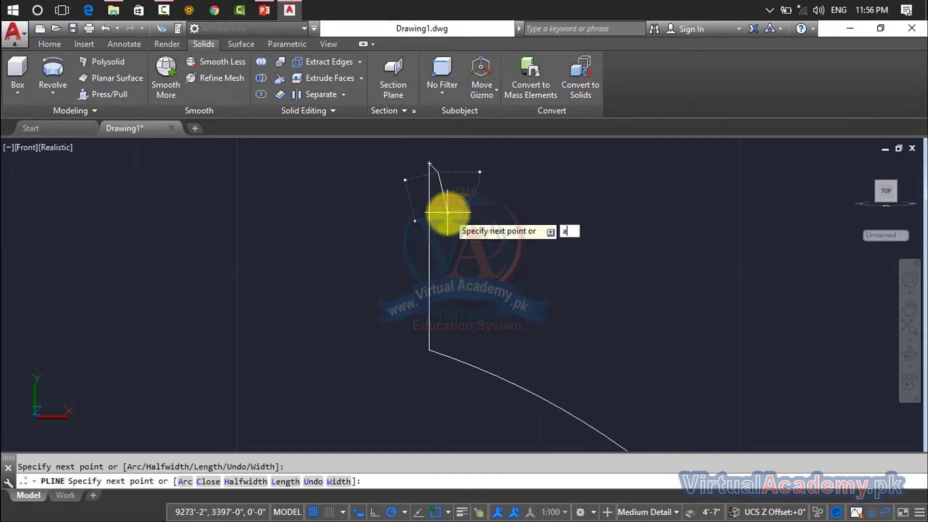
{"action": "key", "text": "Return"}
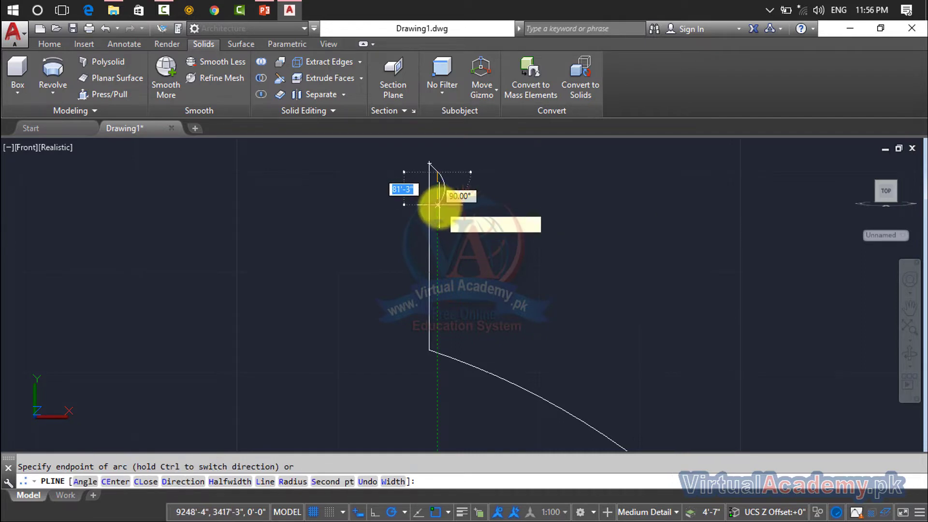
{"action": "left_click", "coordinate": [437, 209]}
{"action": "left_click", "coordinate": [449, 233]}
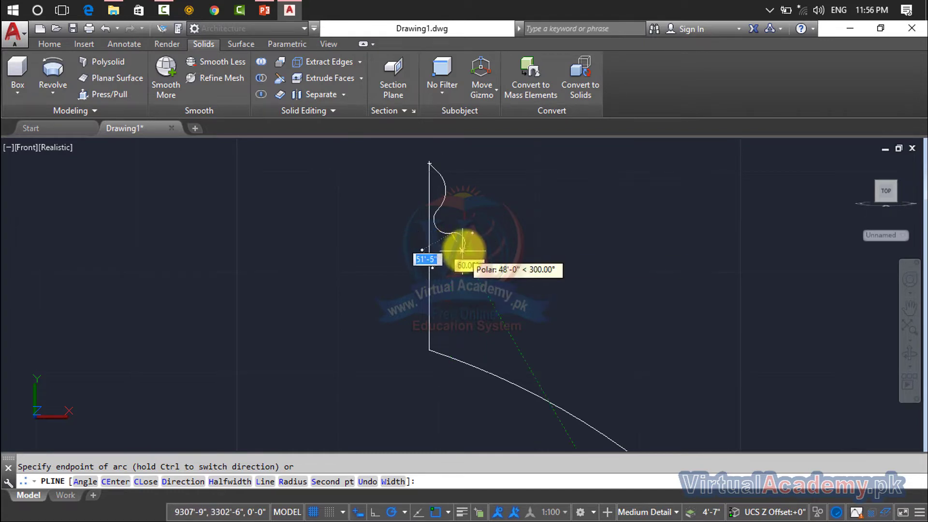
- Add a long arc with a set start direction ending near the lower arc, then finish the polyline
{"action": "type", "text": "d"}
{"action": "key", "text": "Return"}
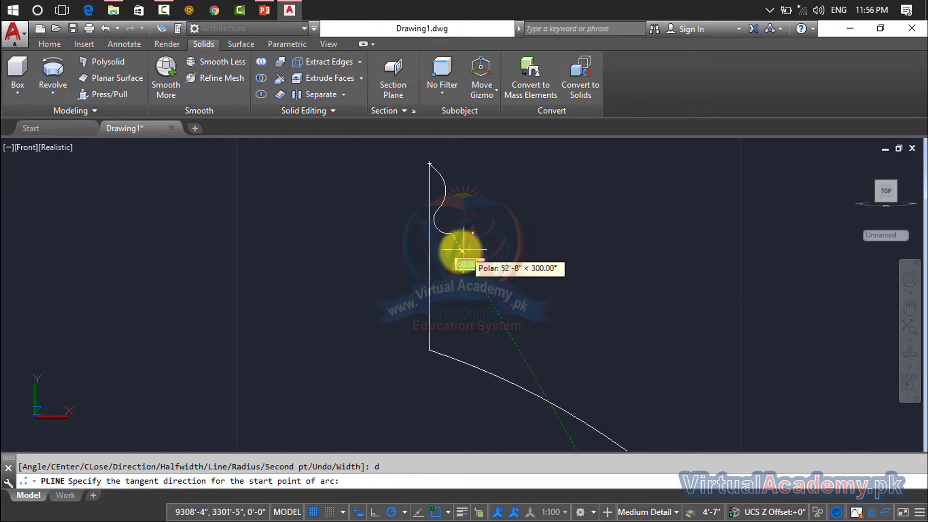
{"action": "left_click", "coordinate": [442, 250]}
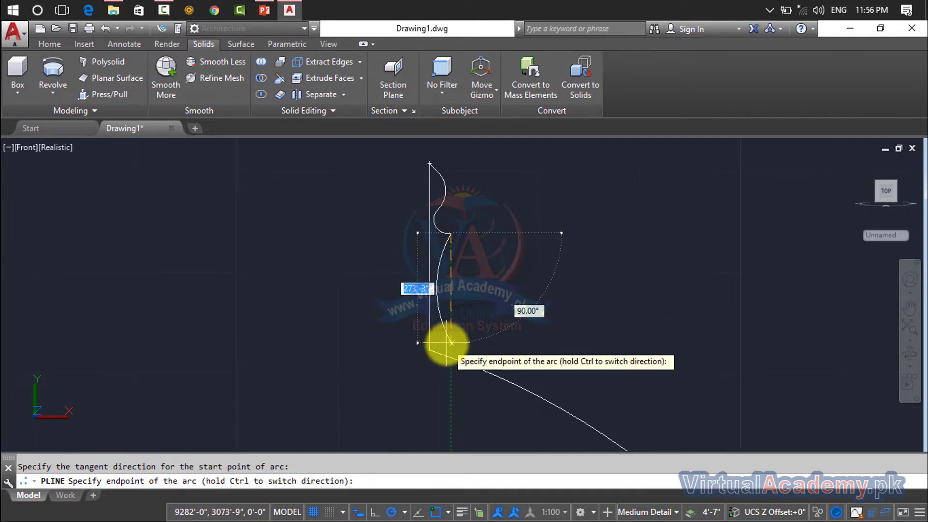
{"action": "left_click", "coordinate": [447, 346]}
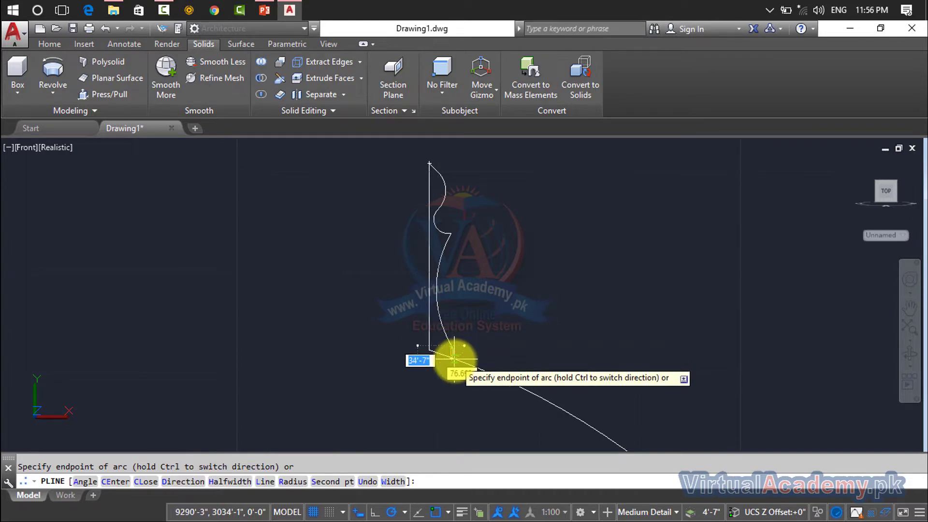
{"action": "scroll", "coordinate": [453, 358], "scroll_direction": "up", "scroll_amount": 2}
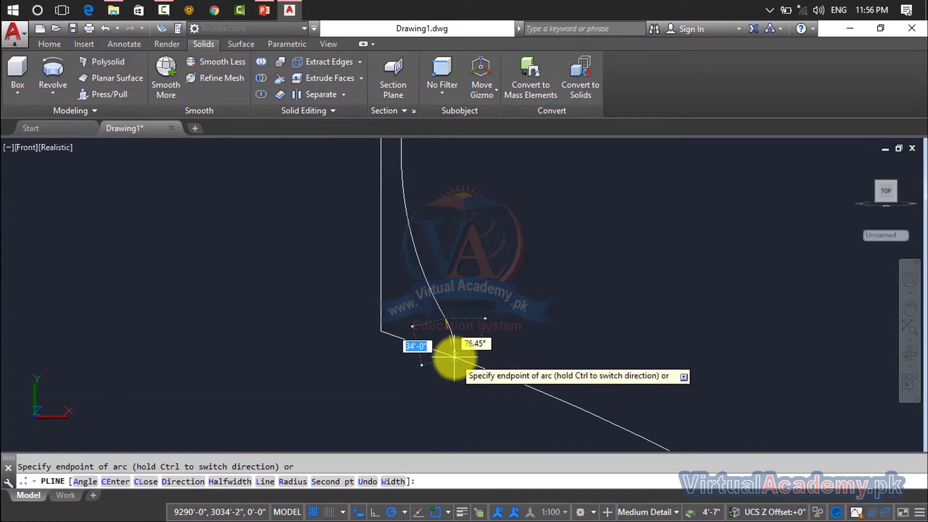
{"action": "key", "text": "Return"}
{"action": "left_click", "coordinate": [429, 347]}
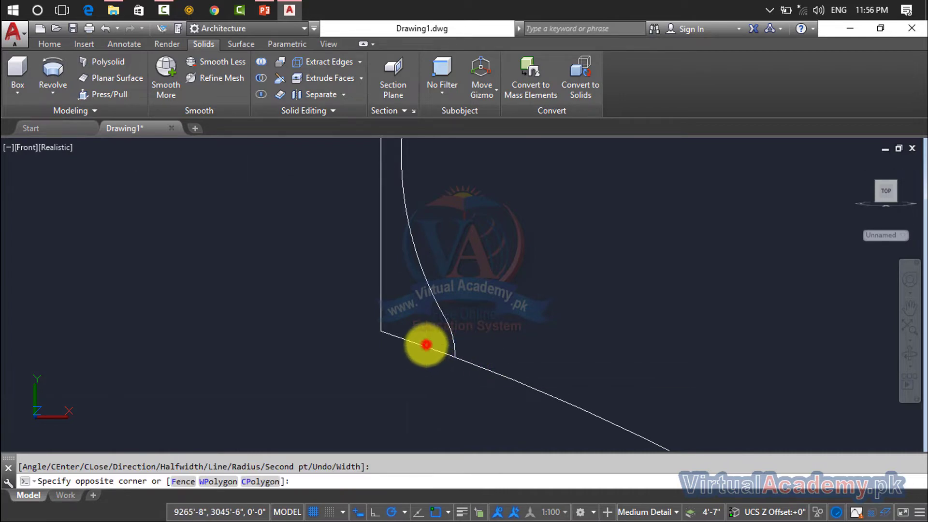
{"action": "left_click", "coordinate": [420, 352]}
{"action": "key", "text": "Escape"}
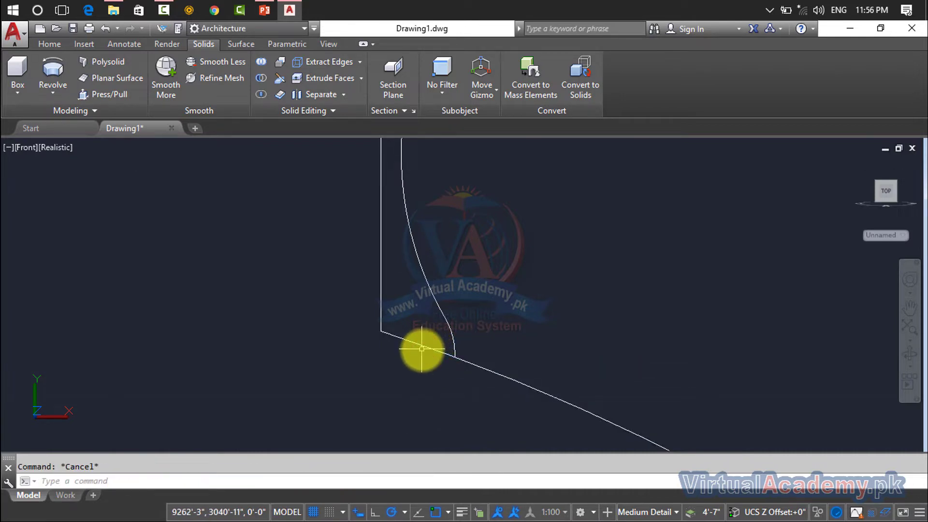
{"action": "type", "text": "tr"}
- Trim the leftover arc pieces at the corner where the wavy polyline crosses the lower arc
{"action": "key", "text": "Return"}
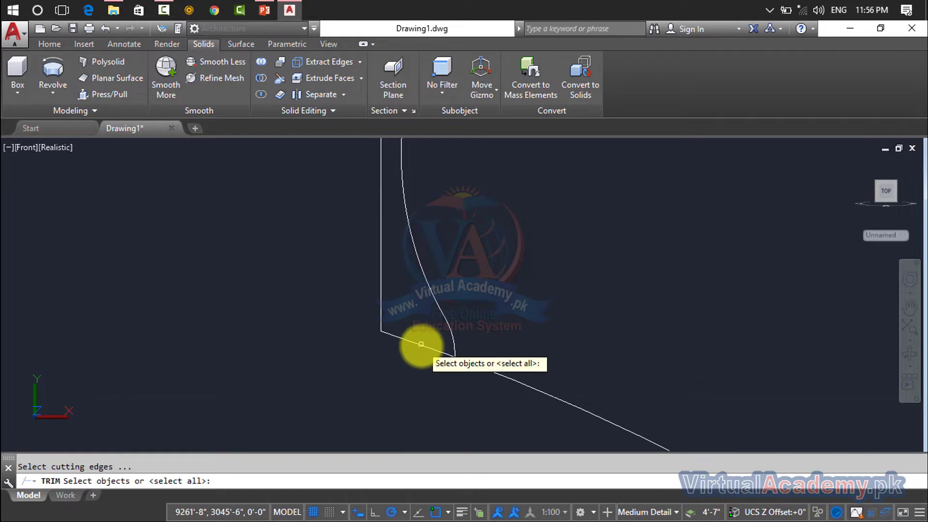
{"action": "left_click", "coordinate": [421, 346]}
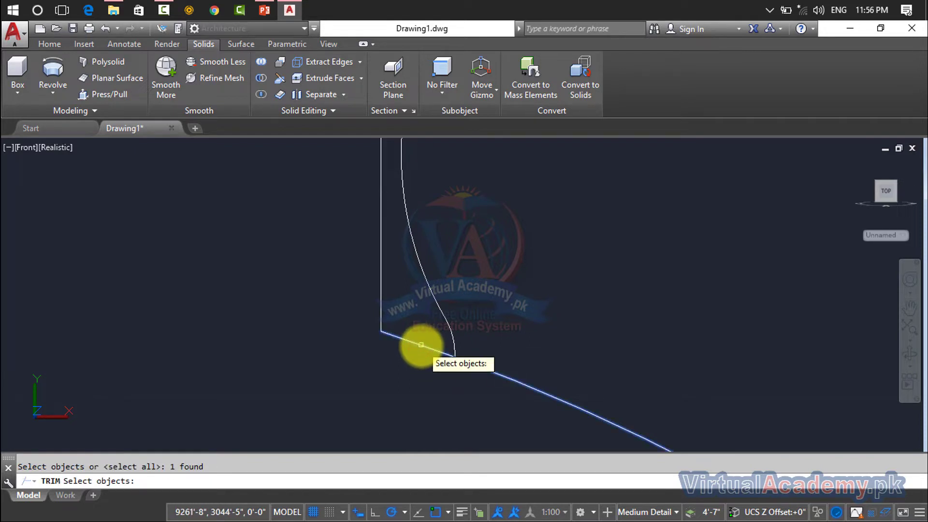
{"action": "key", "text": "Escape"}
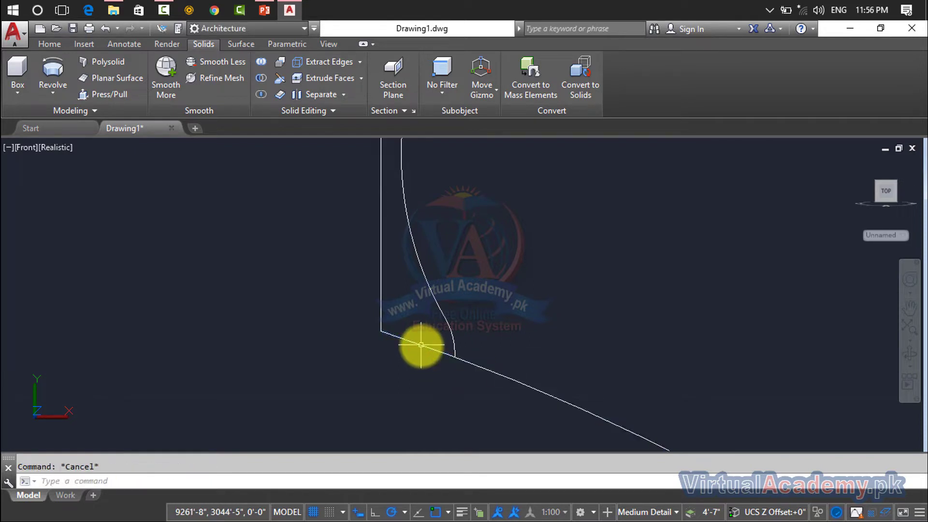
{"action": "type", "text": "r"}
{"action": "key", "text": "Return"}
{"action": "key", "text": "Return"}
{"action": "left_click", "coordinate": [420, 342]}
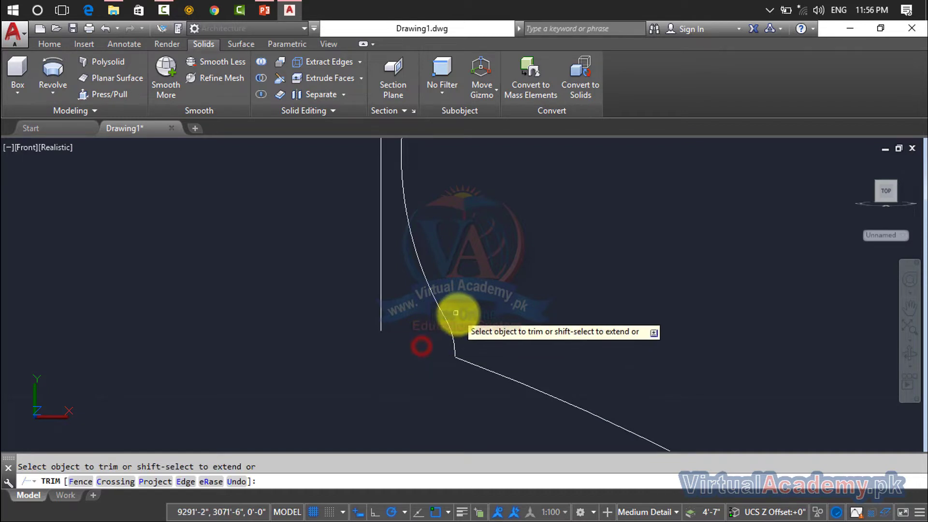
{"action": "left_click", "coordinate": [458, 315]}
- Erase the straight vertical line and zoom out to show the profile, rectangle and curved path
{"action": "key", "text": "Escape"}
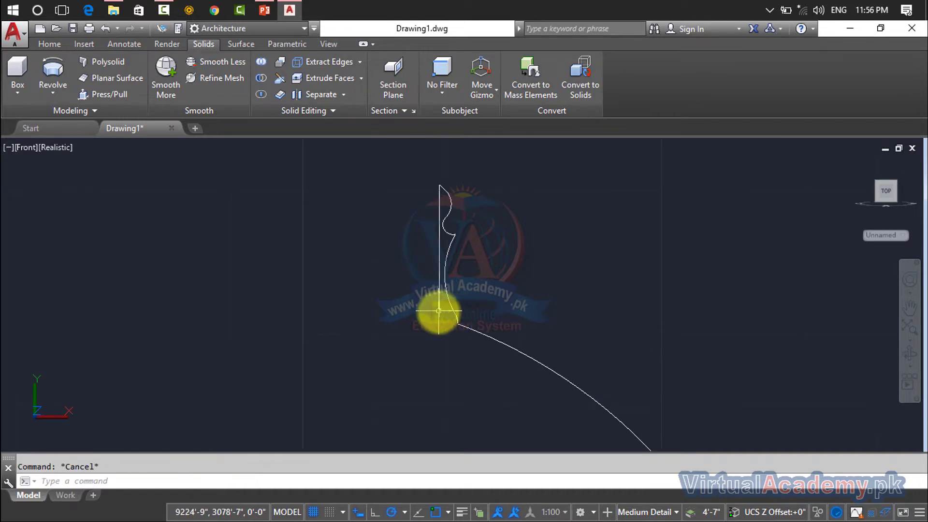
{"action": "left_click", "coordinate": [439, 312]}
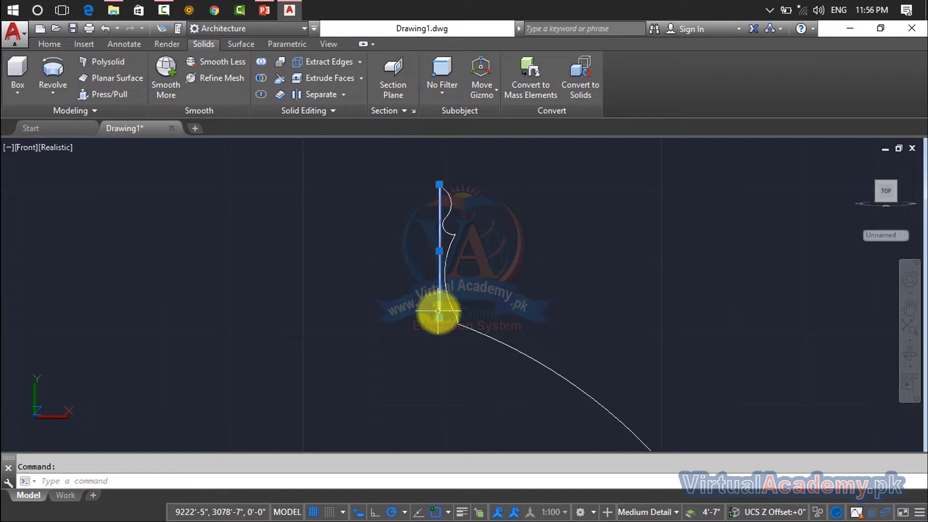
{"action": "key", "text": "Delete"}
{"action": "scroll", "coordinate": [438, 311], "scroll_direction": "down", "scroll_amount": 3}
{"action": "mouse_move", "coordinate": [438, 312]}
{"action": "middle_mouse_down"}
{"action": "mouse_move", "coordinate": [439, 162]}
{"action": "mouse_move", "coordinate": [433, 226]}
{"action": "middle_mouse_up"}
{"action": "scroll", "coordinate": [438, 163], "scroll_direction": "down", "scroll_amount": 2}
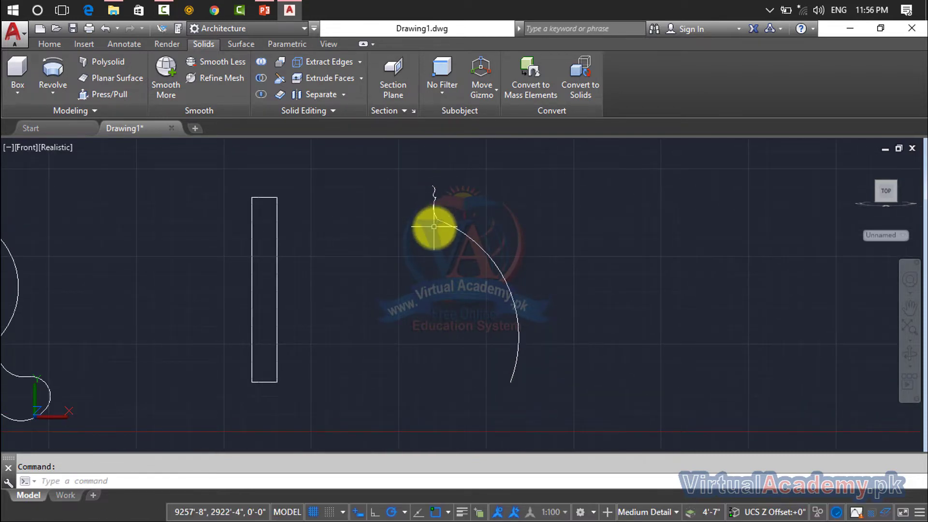
{"action": "middle_click_drag", "start_coordinate": [434, 226], "coordinate": [502, 223]}
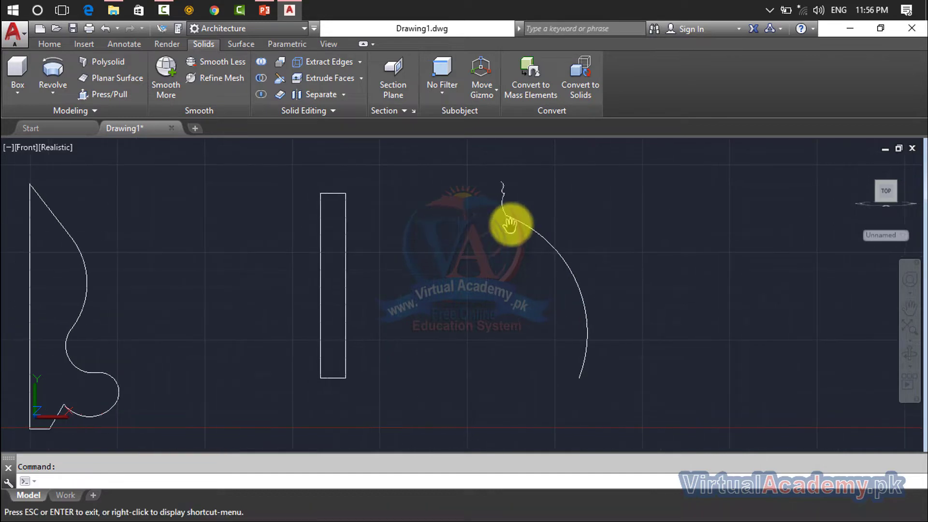
{"action": "left_click", "coordinate": [45, 94]}
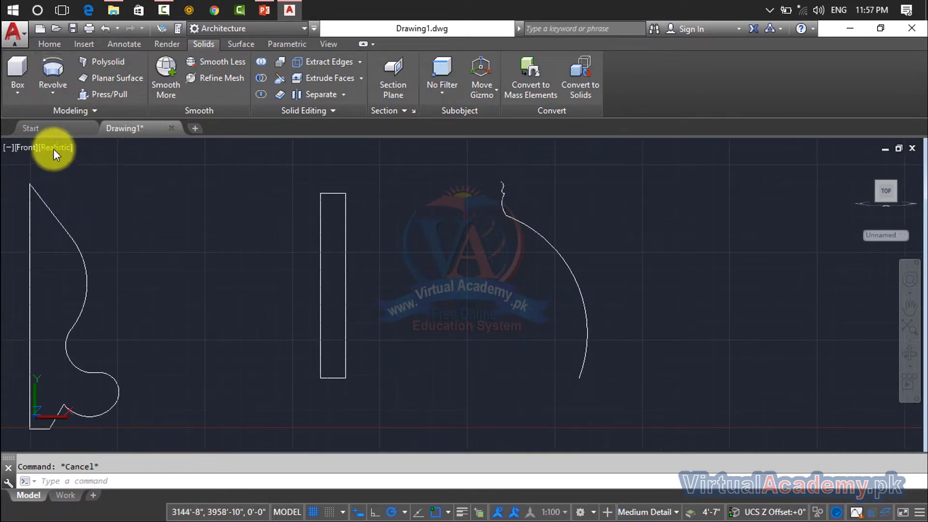
- Switch to SW Isometric view and align the UCS to Top
{"action": "left_click", "coordinate": [25, 146]}
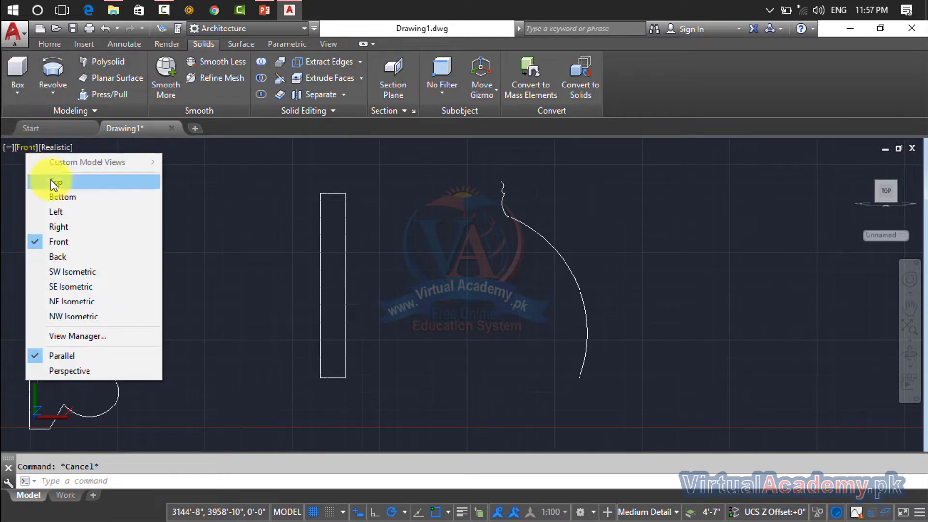
{"action": "left_click", "coordinate": [86, 274]}
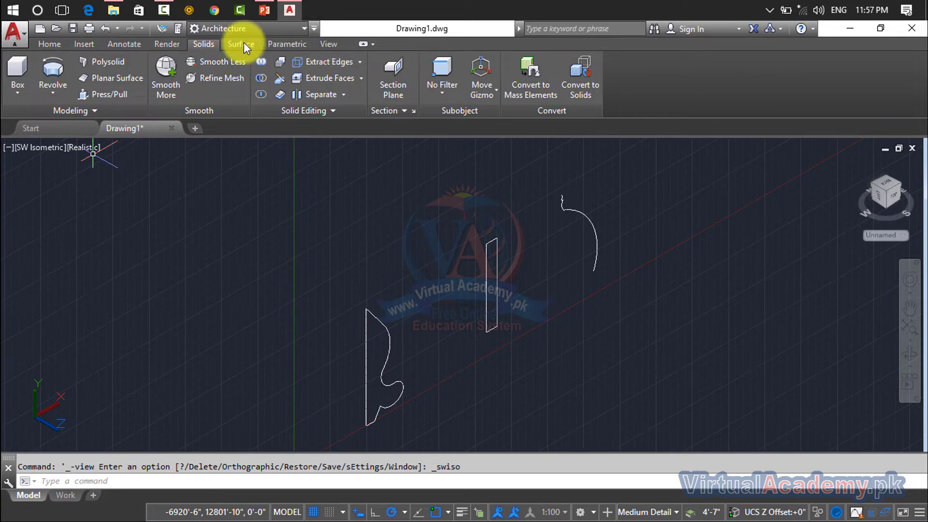
{"action": "left_click", "coordinate": [331, 46]}
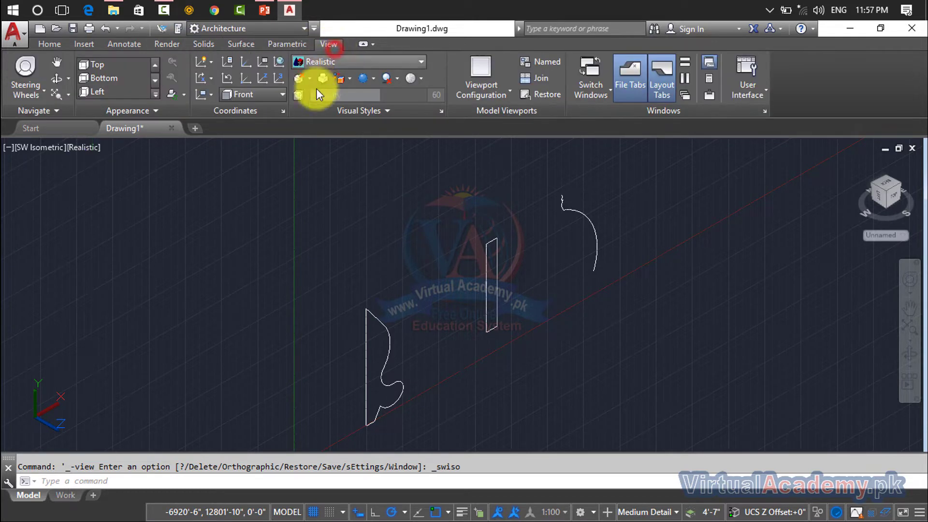
{"action": "left_click", "coordinate": [259, 97]}
{"action": "left_click", "coordinate": [257, 127]}
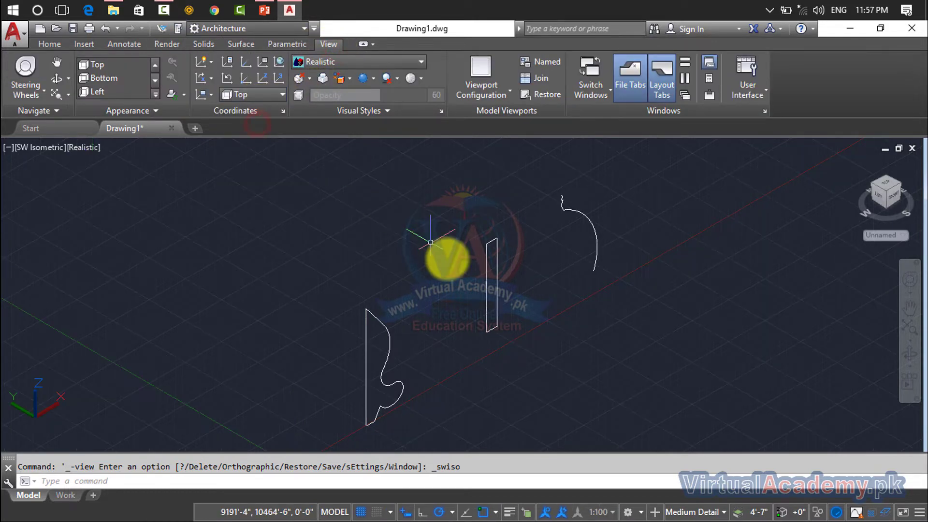
{"action": "scroll", "coordinate": [448, 261], "scroll_direction": "down", "scroll_amount": 4}
{"action": "scroll", "coordinate": [435, 218], "scroll_direction": "up", "scroll_amount": 3}
{"action": "scroll", "coordinate": [414, 259], "scroll_direction": "up", "scroll_amount": 4}
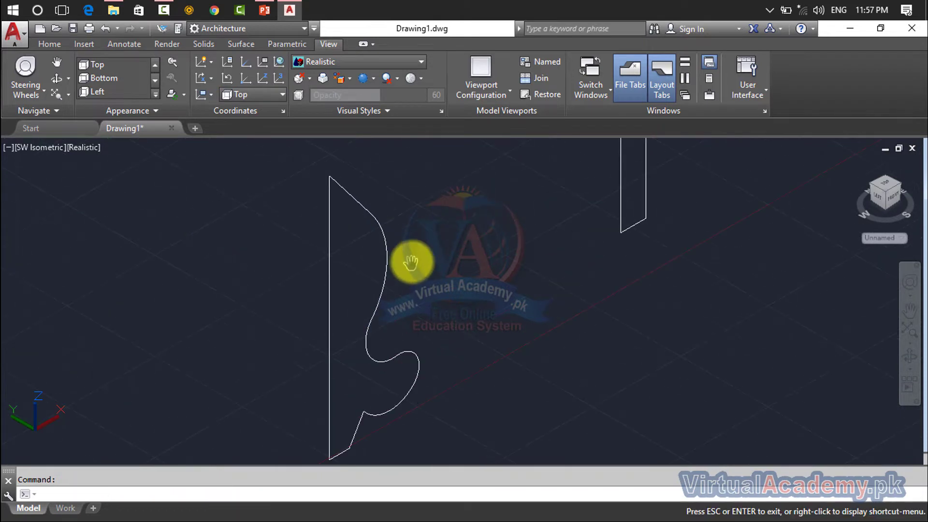
{"action": "key", "text": "Escape"}
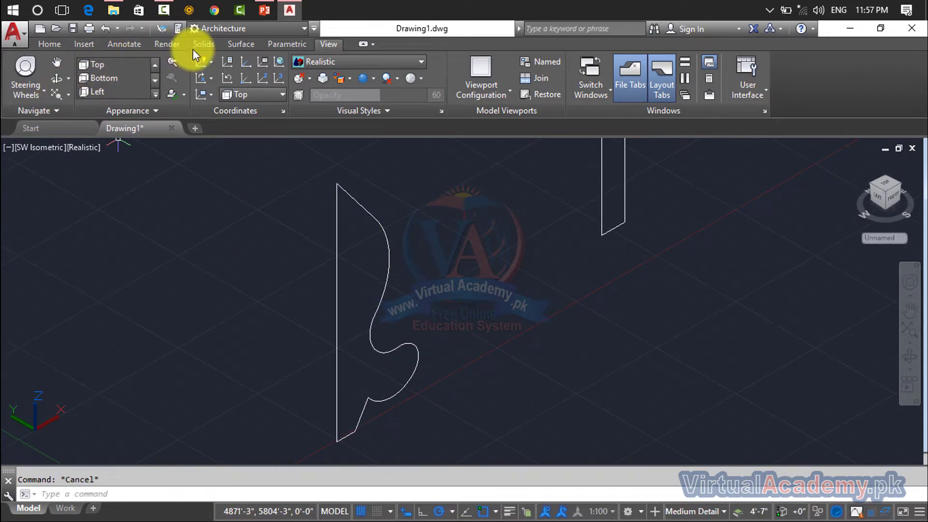
{"action": "left_click", "coordinate": [167, 45]}
- Revolve the curved profile 360° about its straight left edge, top to bottom corner, into a finial
{"action": "left_click", "coordinate": [201, 46]}
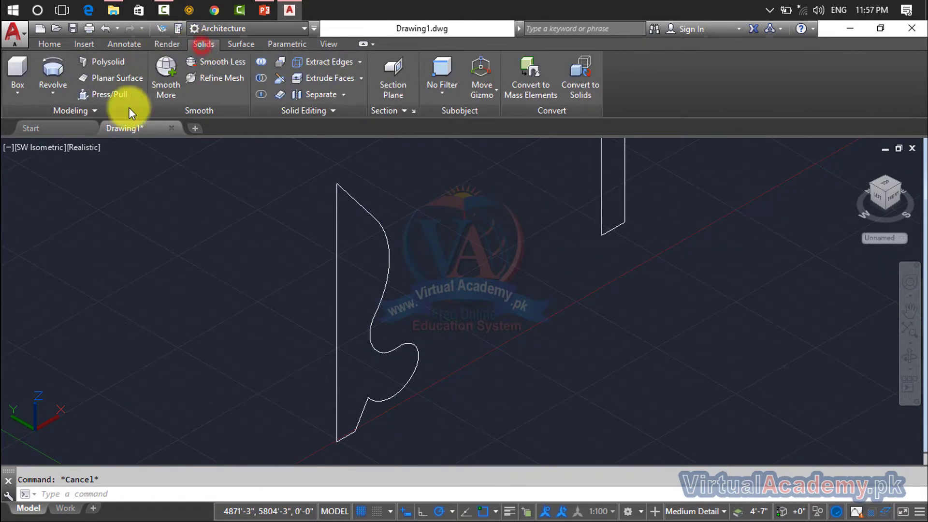
{"action": "left_click", "coordinate": [63, 94]}
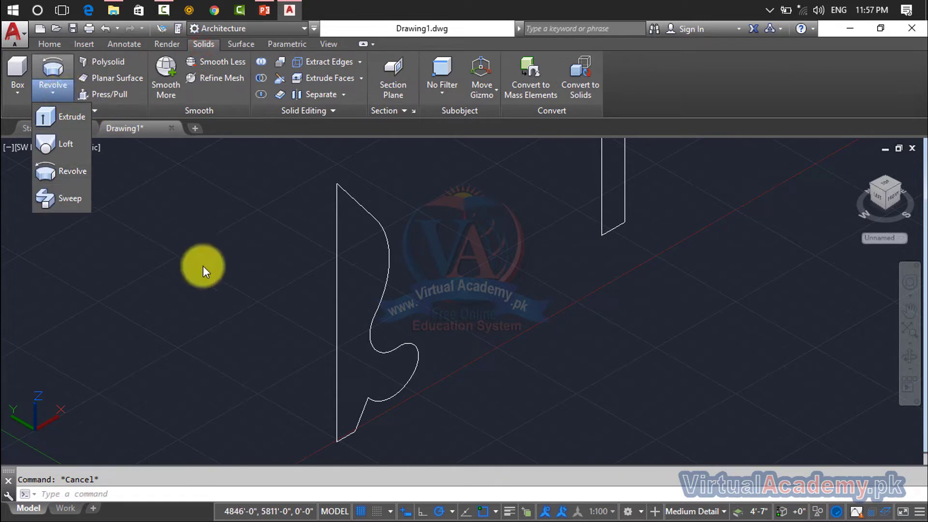
{"action": "type", "text": "RE"}
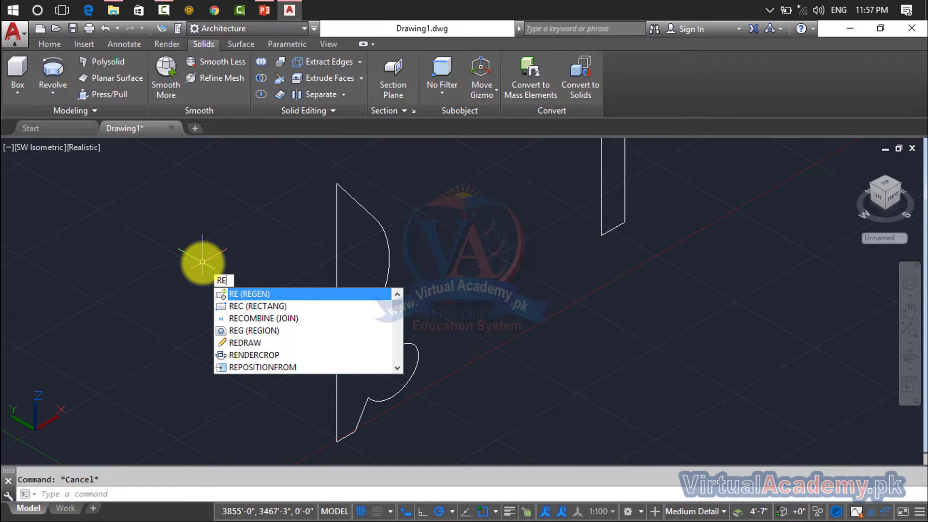
{"action": "type", "text": "V"}
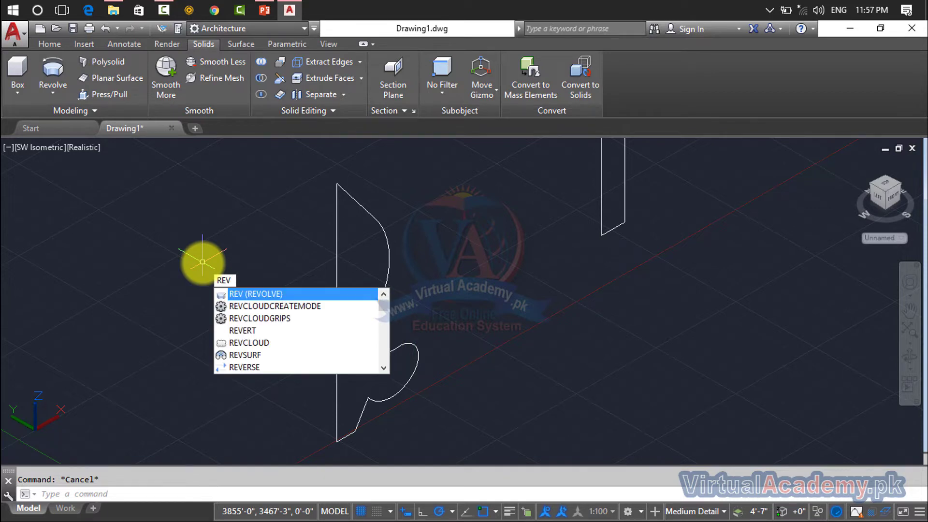
{"action": "left_click", "coordinate": [257, 294]}
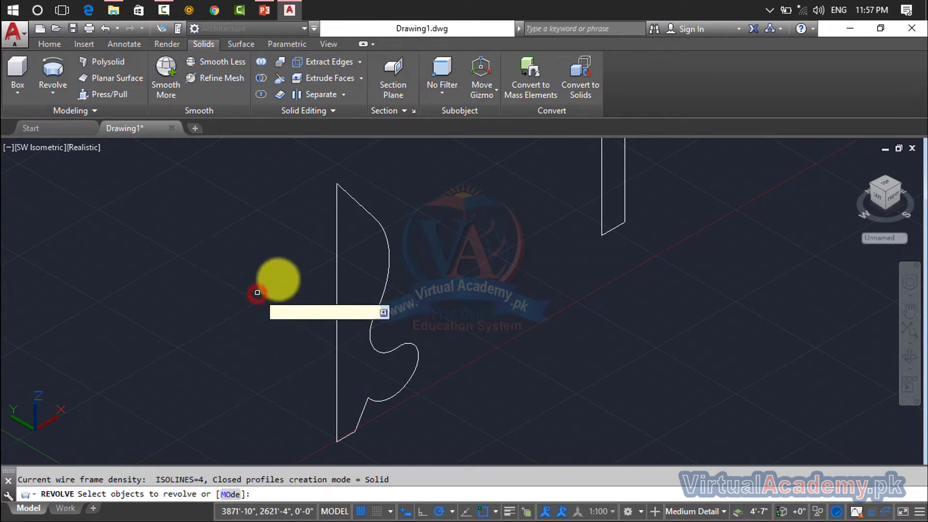
{"action": "left_click", "coordinate": [389, 269]}
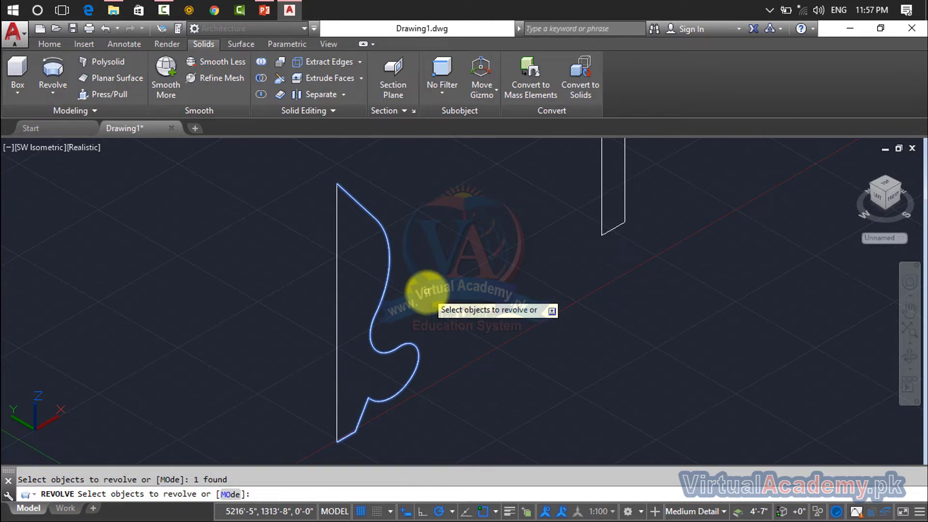
{"action": "key", "text": "Return"}
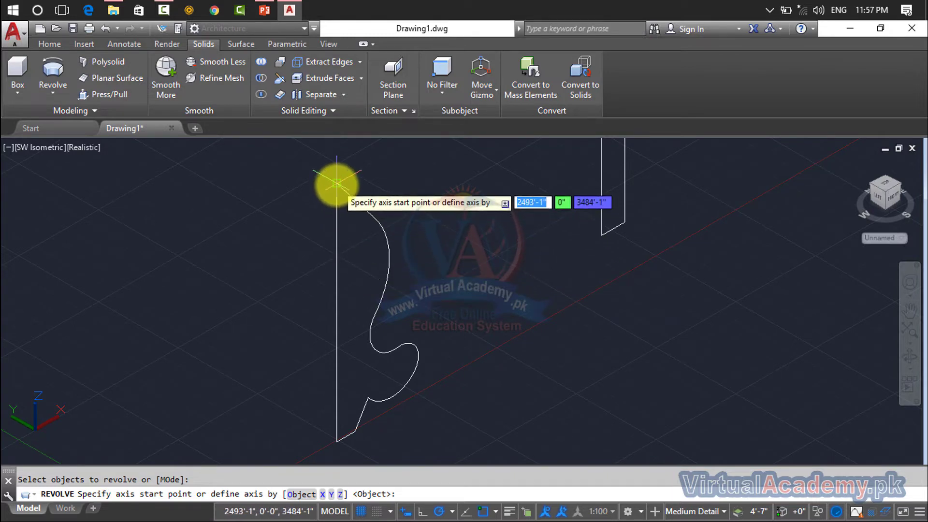
{"action": "left_click", "coordinate": [337, 185]}
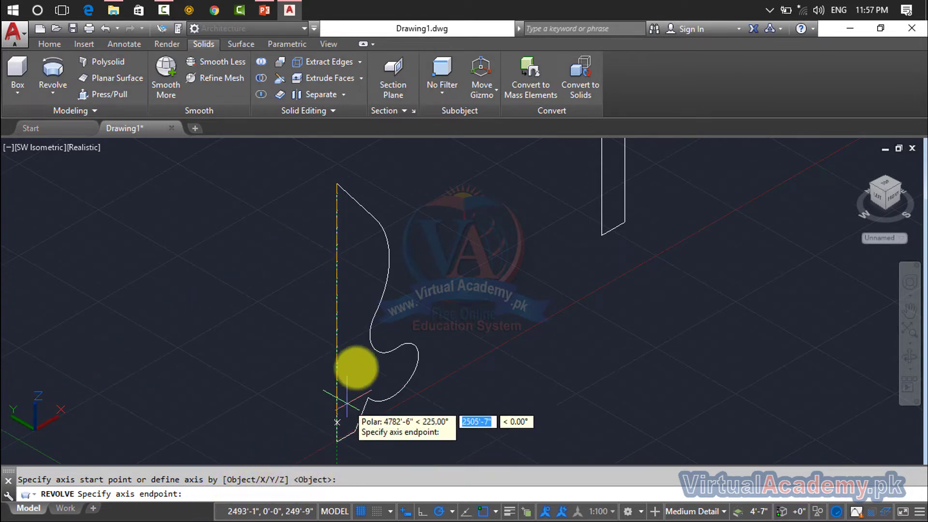
{"action": "left_click", "coordinate": [336, 183]}
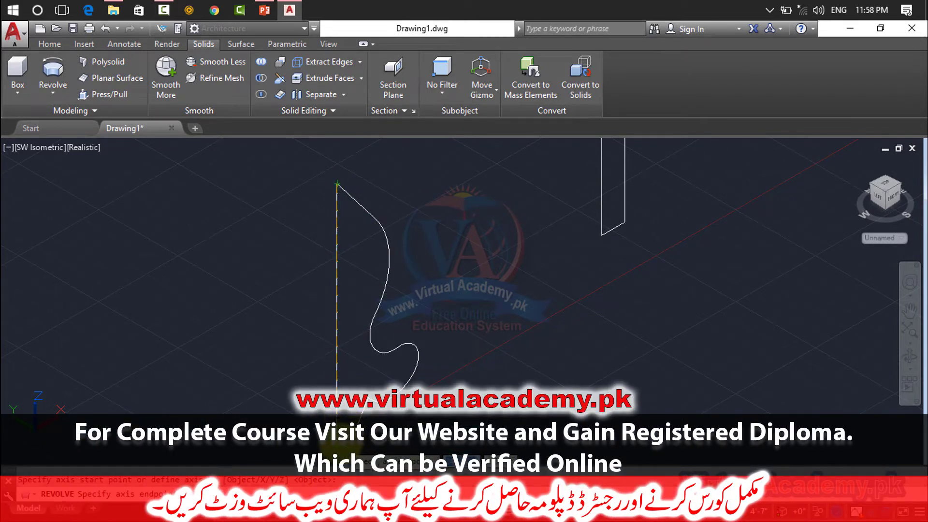
{"action": "left_click", "coordinate": [336, 410]}
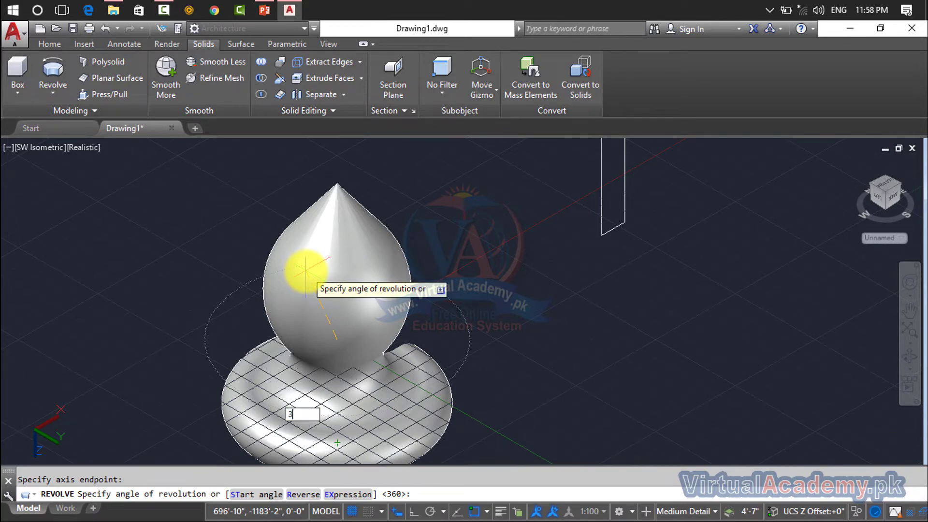
{"action": "key", "text": "Return"}
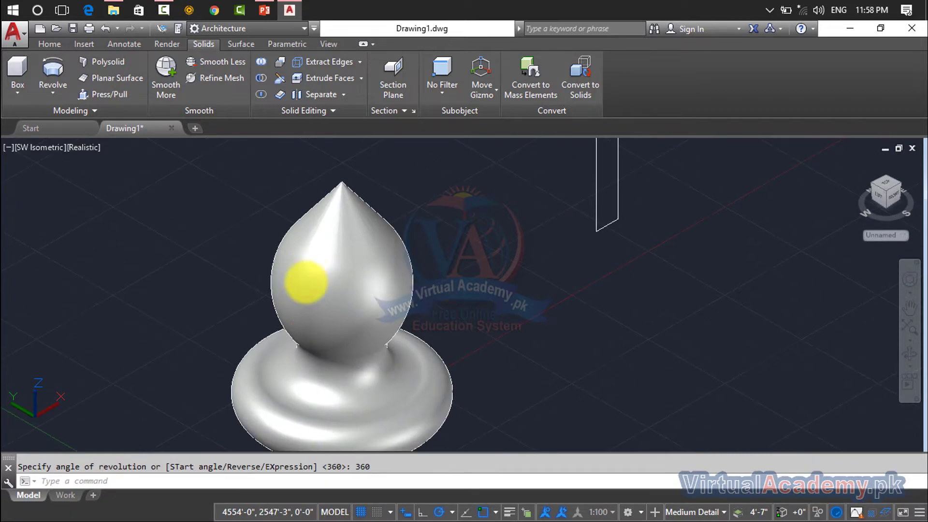
{"action": "scroll", "coordinate": [307, 281], "scroll_direction": "down", "scroll_amount": 3}
{"action": "scroll", "coordinate": [307, 328], "scroll_direction": "down", "scroll_amount": 2}
{"action": "scroll", "coordinate": [308, 322], "scroll_direction": "up", "scroll_amount": 2}
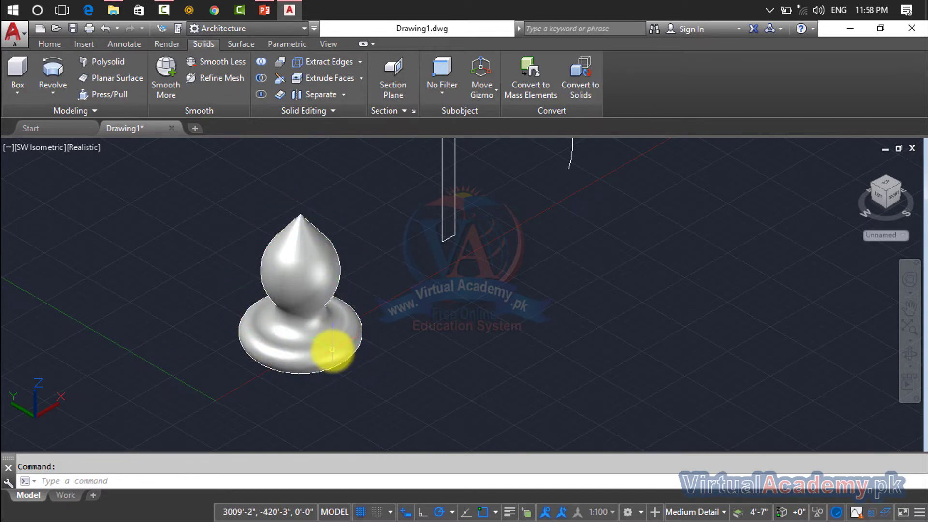
{"action": "middle_click_drag", "start_coordinate": [332, 348], "coordinate": [296, 332]}
{"action": "scroll", "coordinate": [286, 332], "scroll_direction": "down", "scroll_amount": 2}
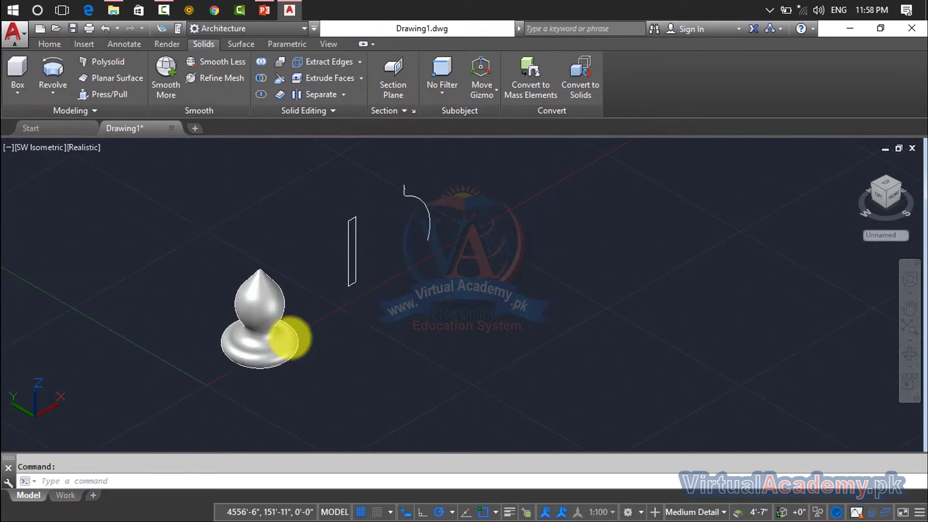
{"action": "scroll", "coordinate": [309, 272], "scroll_direction": "up", "scroll_amount": 3}
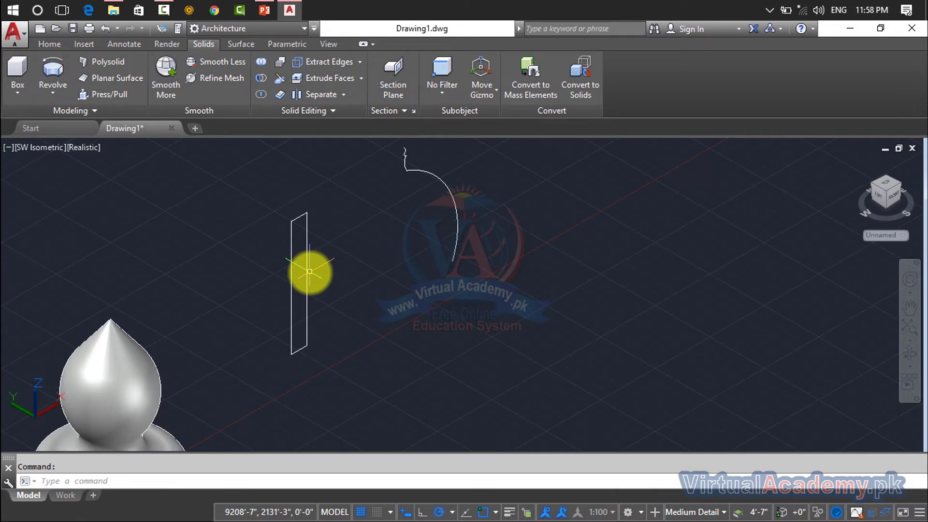
{"action": "type", "text": "Rev"}
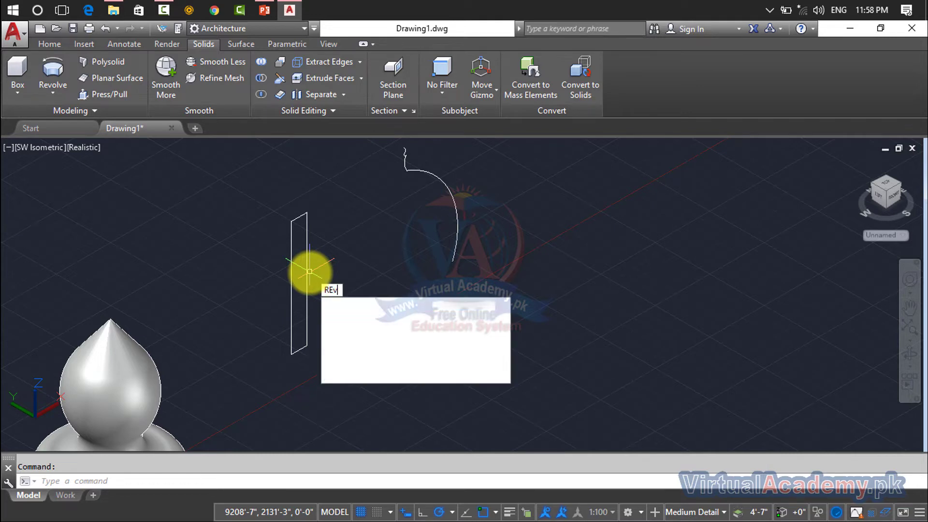
{"action": "key", "text": "Return"}
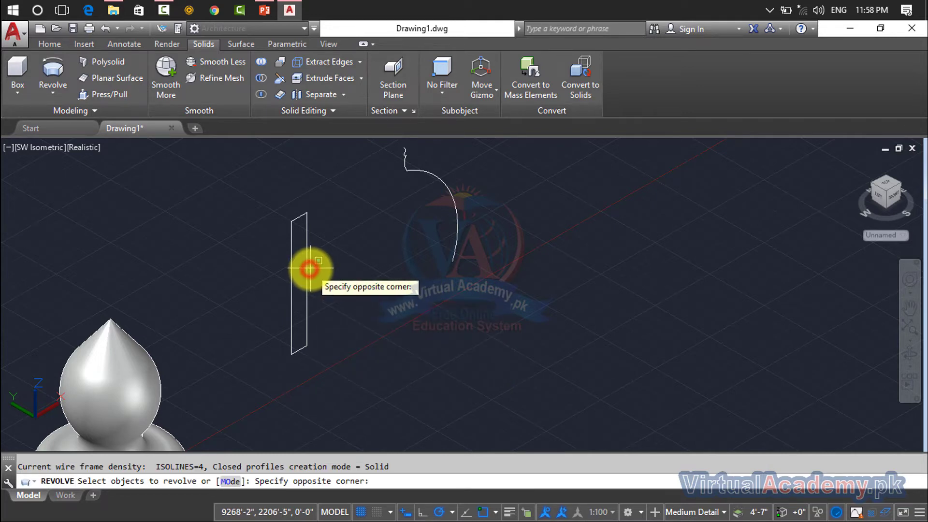
{"action": "left_click", "coordinate": [295, 272]}
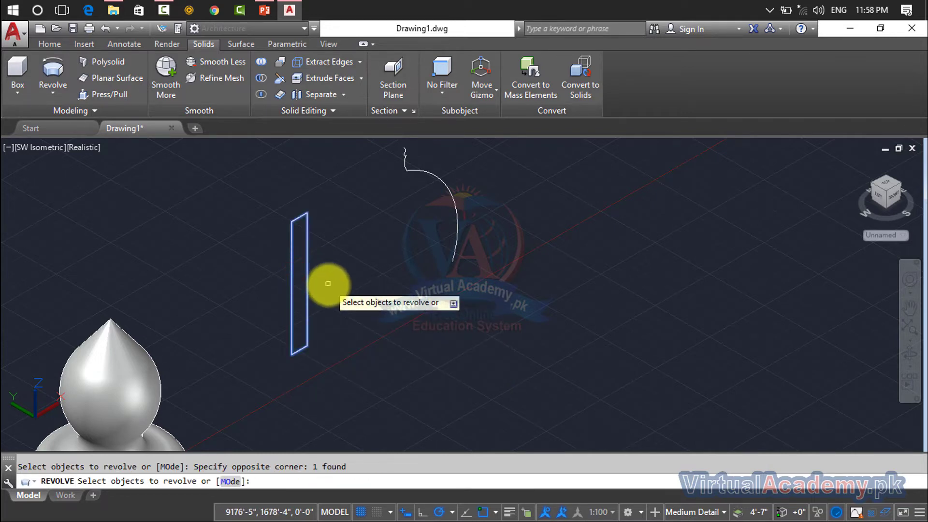
{"action": "key", "text": "Return"}
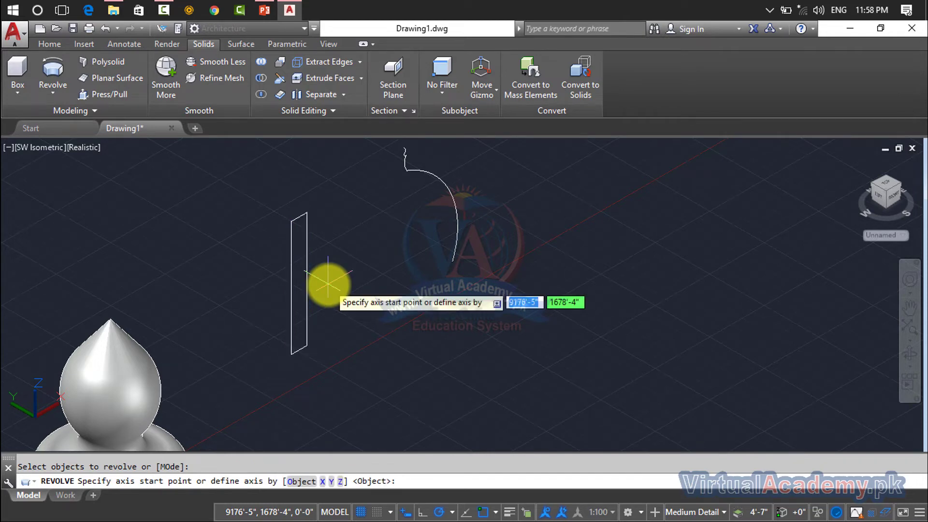
{"action": "left_click", "coordinate": [347, 203]}
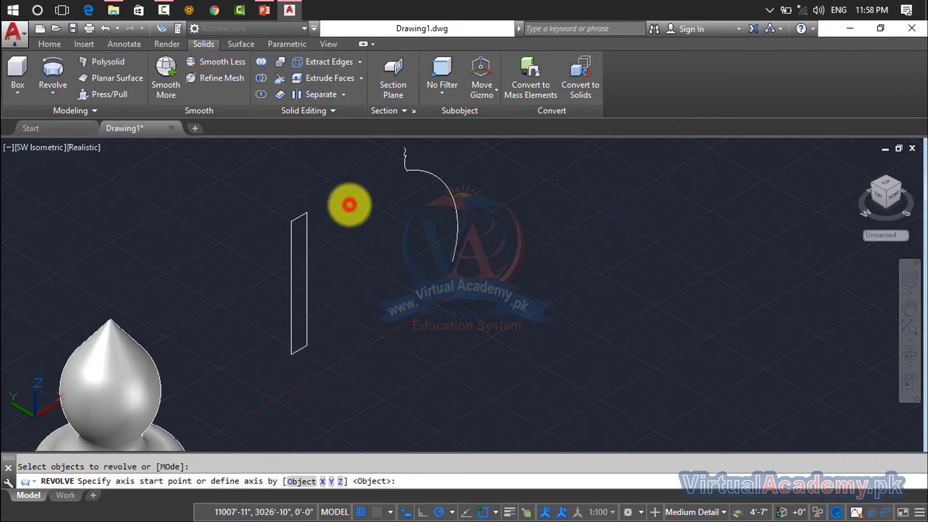
{"action": "left_click", "coordinate": [352, 352]}
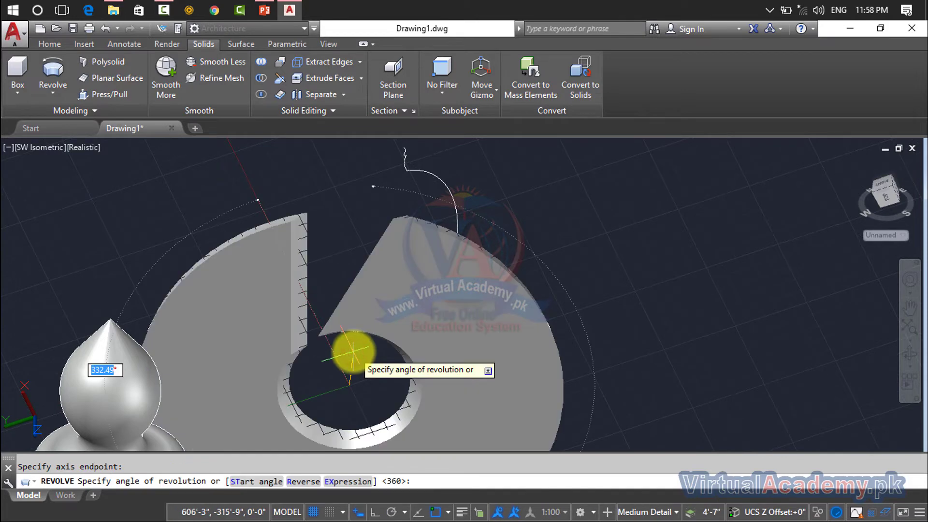
{"action": "middle_click_drag", "start_coordinate": [354, 347], "coordinate": [394, 218]}
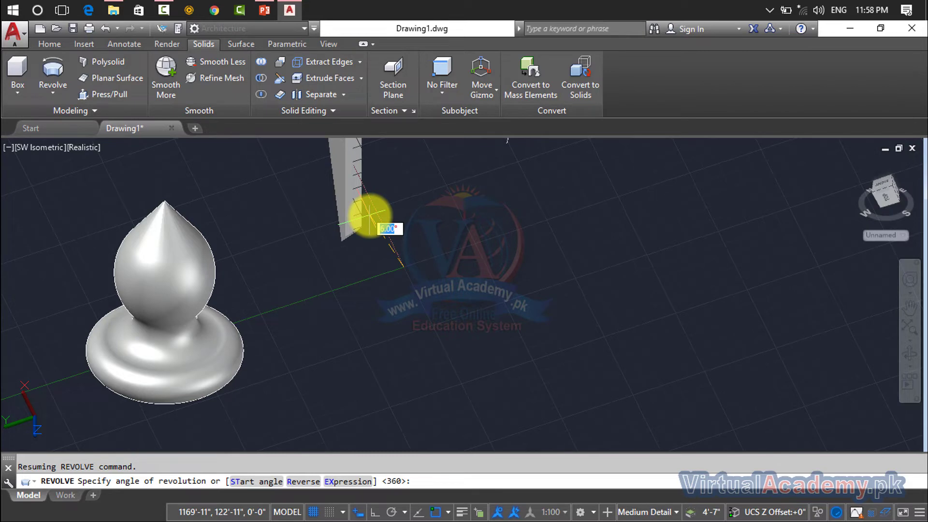
{"action": "left_click", "coordinate": [369, 214]}
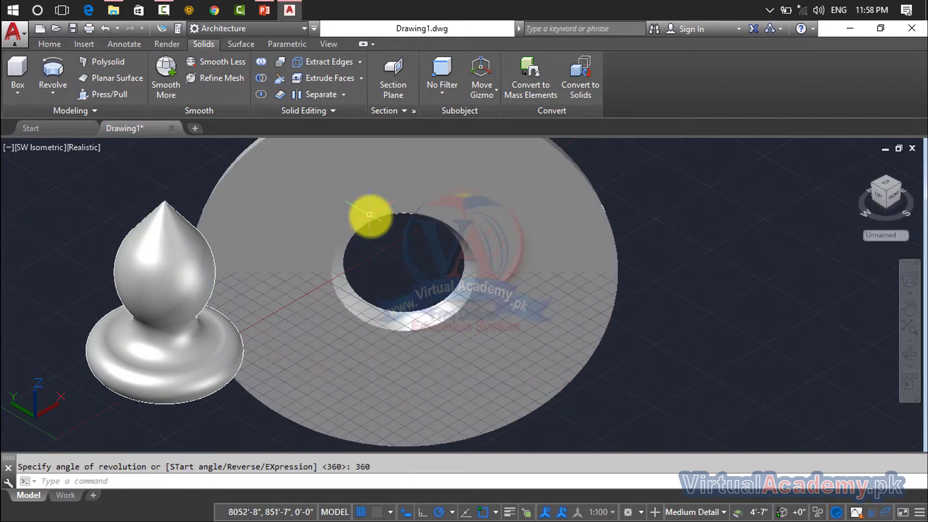
{"action": "scroll", "coordinate": [370, 215], "scroll_direction": "down", "scroll_amount": 3}
{"action": "scroll", "coordinate": [331, 276], "scroll_direction": "down", "scroll_amount": 1}
{"action": "scroll", "coordinate": [276, 308], "scroll_direction": "down", "scroll_amount": 1}
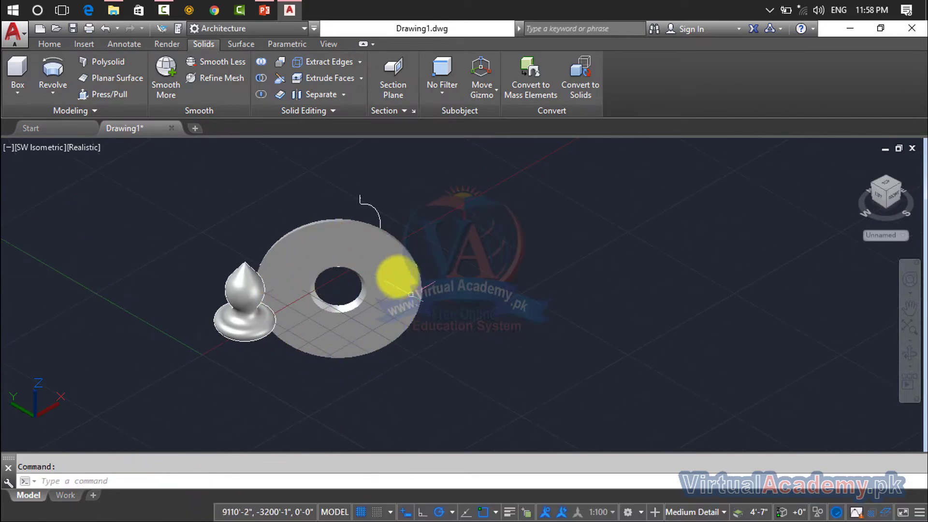
{"action": "left_click", "coordinate": [390, 265]}
{"action": "key", "text": "Escape"}
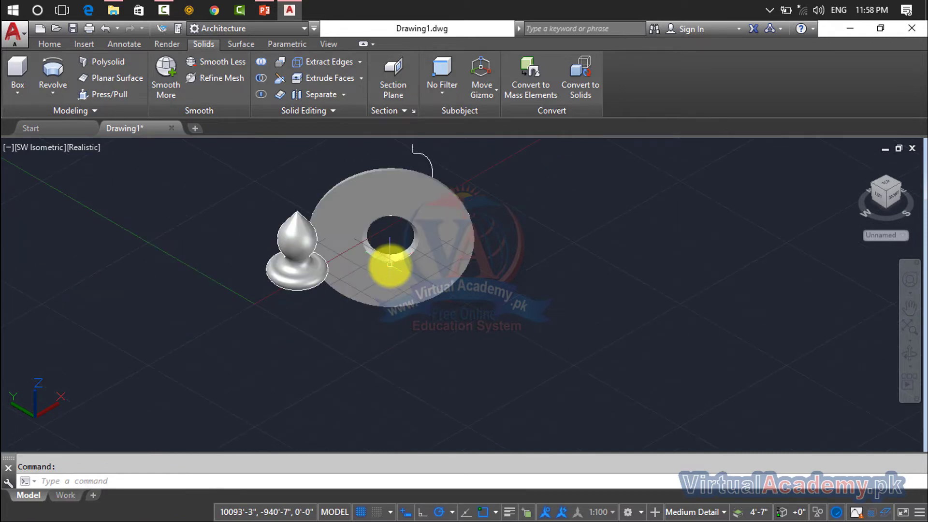
{"action": "key", "text": "ctrl+z"}
{"action": "key", "text": "ctrl+z"}
{"action": "key", "text": "ctrl+z"}
- Restart Revolve and window-select the wavy curve as the profile
{"action": "scroll", "coordinate": [367, 280], "scroll_direction": "up", "scroll_amount": 1}
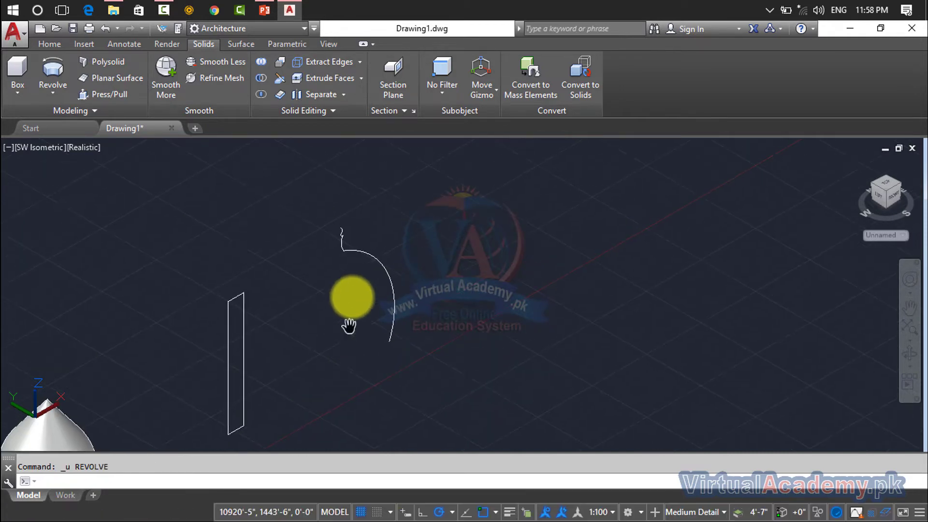
{"action": "scroll", "coordinate": [355, 270], "scroll_direction": "up", "scroll_amount": 1}
{"action": "scroll", "coordinate": [357, 261], "scroll_direction": "up", "scroll_amount": 1}
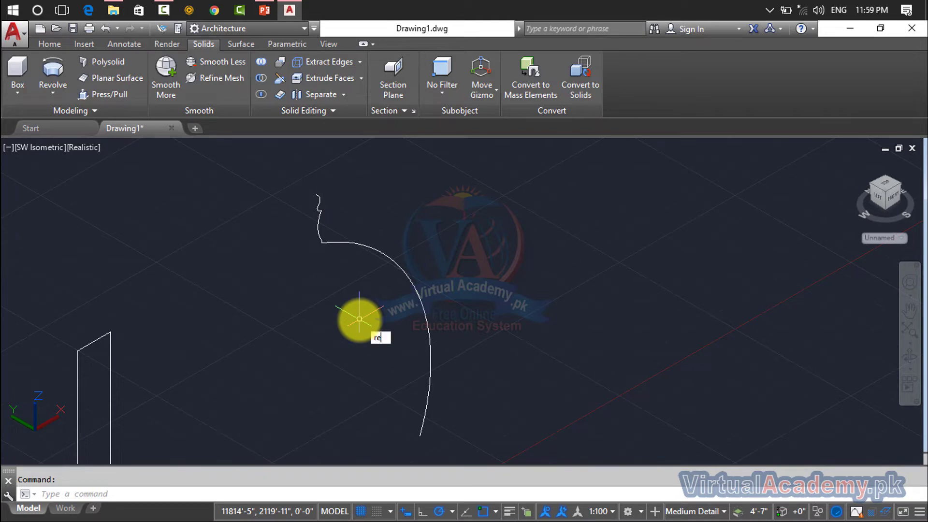
{"action": "key", "text": "Return"}
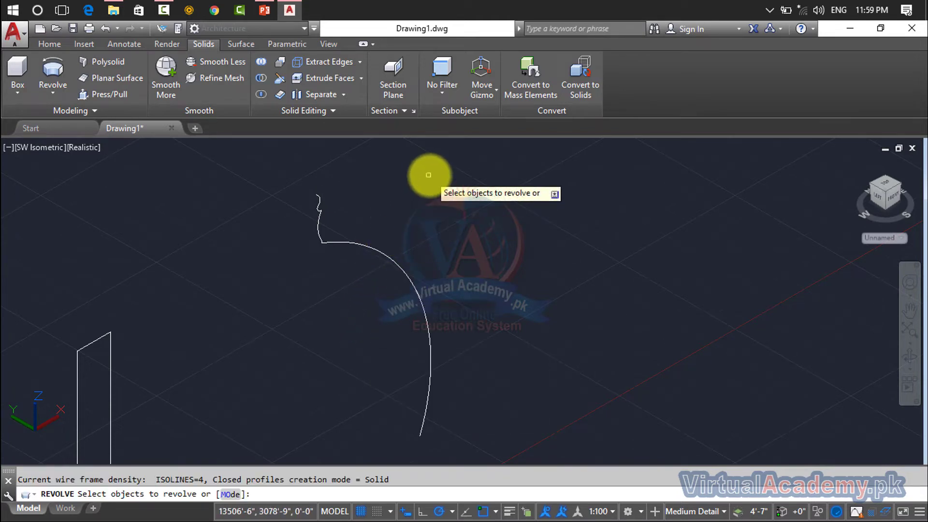
{"action": "left_click", "coordinate": [428, 175]}
{"action": "left_click", "coordinate": [292, 307]}
{"action": "right_click", "coordinate": [464, 304]}
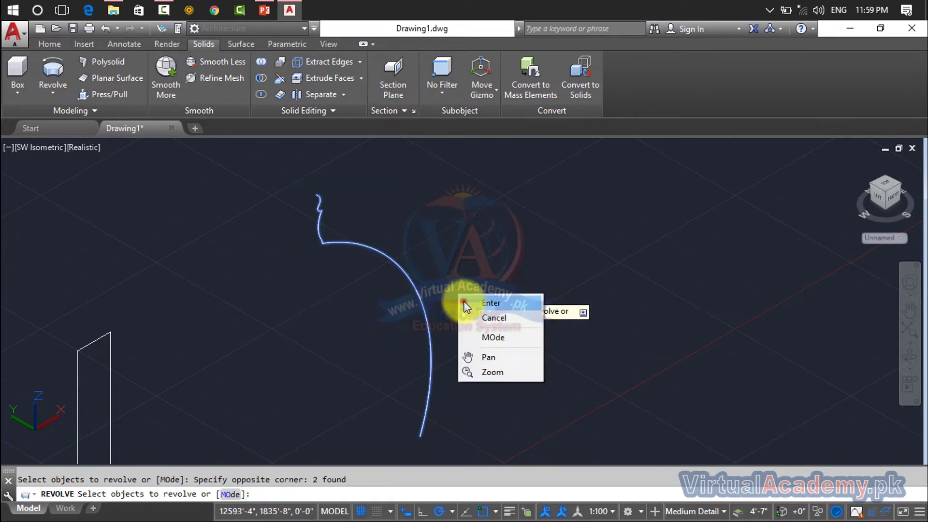
{"action": "left_click", "coordinate": [490, 303]}
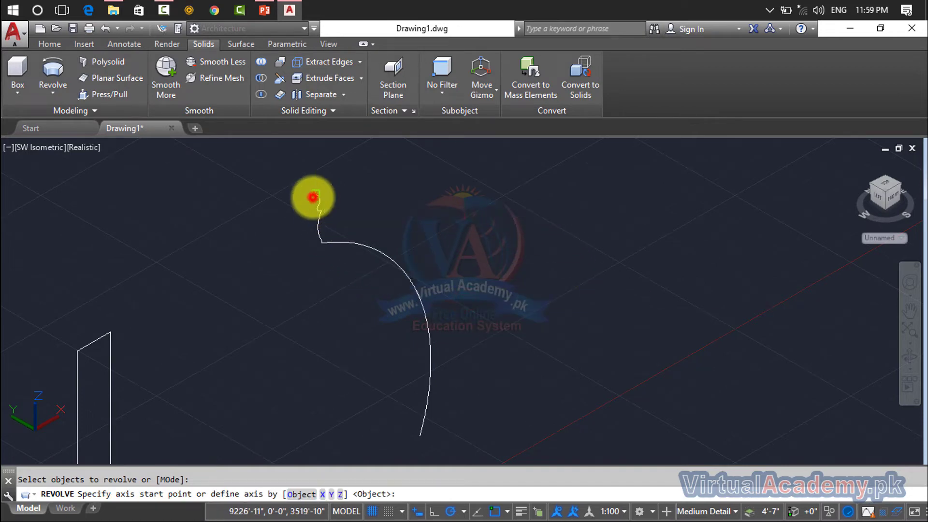
- Revolve it 360° about a vertical axis from its top end, then orbit to inspect the dish
{"action": "left_click", "coordinate": [313, 197]}
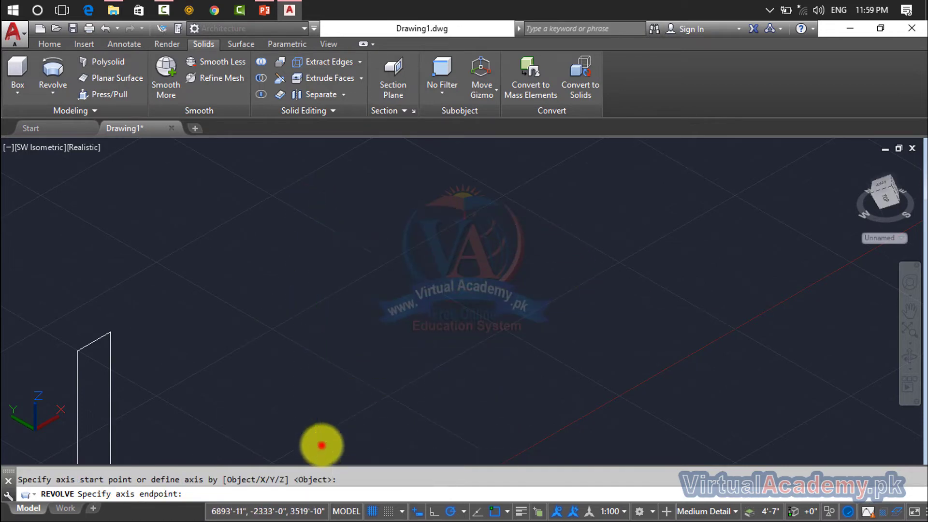
{"action": "left_click", "coordinate": [321, 445]}
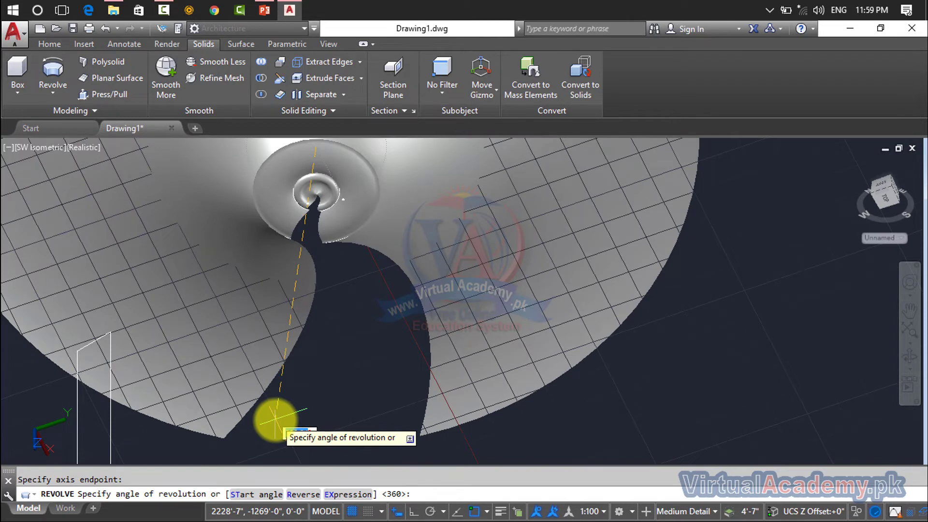
{"action": "type", "text": "360"}
{"action": "key", "text": "Return"}
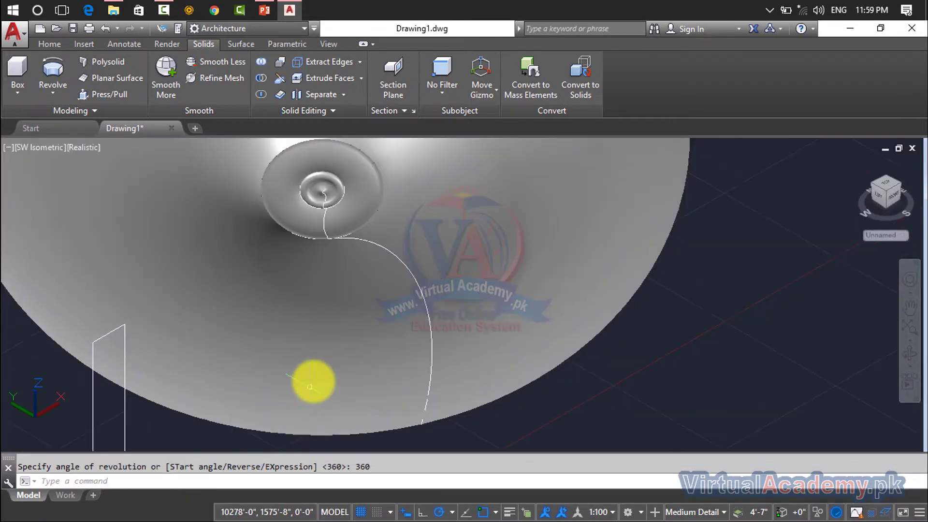
{"action": "scroll", "coordinate": [334, 352], "scroll_direction": "down", "scroll_amount": 3}
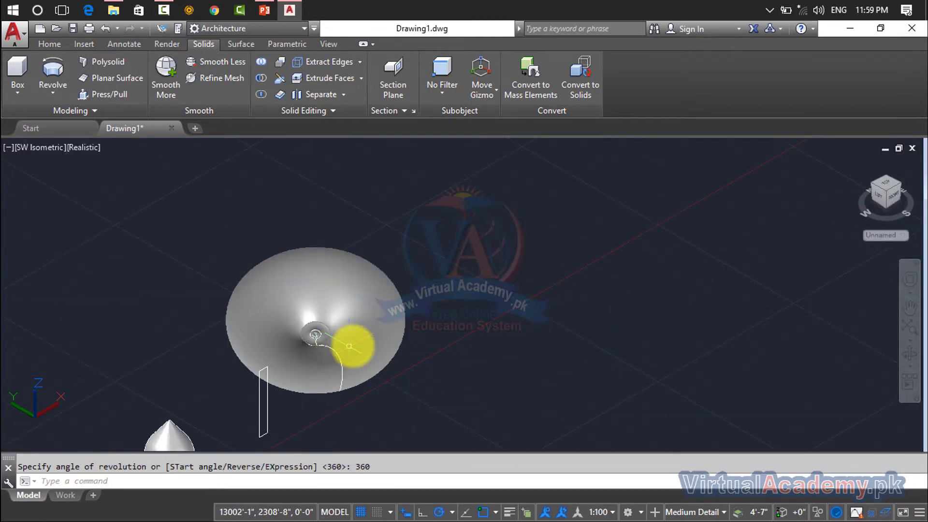
{"action": "mouse_move", "coordinate": [334, 346]}
{"action": "middle_mouse_down", "text": "shift"}
{"action": "mouse_move", "coordinate": [298, 448]}
{"action": "mouse_move", "coordinate": [338, 356]}
{"action": "mouse_move", "coordinate": [393, 302]}
{"action": "mouse_move", "coordinate": [445, 390]}
{"action": "mouse_move", "coordinate": [548, 397]}
{"action": "mouse_move", "coordinate": [596, 335]}
{"action": "mouse_move", "coordinate": [555, 377]}
{"action": "mouse_move", "coordinate": [438, 412]}
{"action": "mouse_move", "coordinate": [364, 365]}
{"action": "mouse_move", "coordinate": [352, 300]}
{"action": "mouse_move", "coordinate": [408, 302]}
{"action": "mouse_move", "coordinate": [429, 337]}
{"action": "mouse_move", "coordinate": [387, 393]}
{"action": "mouse_move", "coordinate": [217, 370]}
{"action": "mouse_move", "coordinate": [262, 375]}
{"action": "mouse_move", "coordinate": [607, 321]}
{"action": "mouse_move", "coordinate": [698, 331]}
{"action": "mouse_move", "coordinate": [657, 359]}
{"action": "mouse_move", "coordinate": [528, 373]}
{"action": "mouse_move", "coordinate": [294, 367]}
{"action": "mouse_move", "coordinate": [131, 343]}
{"action": "mouse_move", "coordinate": [532, 341]}
{"action": "mouse_move", "coordinate": [400, 376]}
{"action": "mouse_move", "coordinate": [310, 317]}
{"action": "mouse_move", "coordinate": [425, 311]}
{"action": "mouse_move", "coordinate": [393, 406]}
{"action": "mouse_move", "coordinate": [182, 419]}
{"action": "mouse_move", "coordinate": [152, 354]}
{"action": "middle_mouse_up", "text": "shift"}
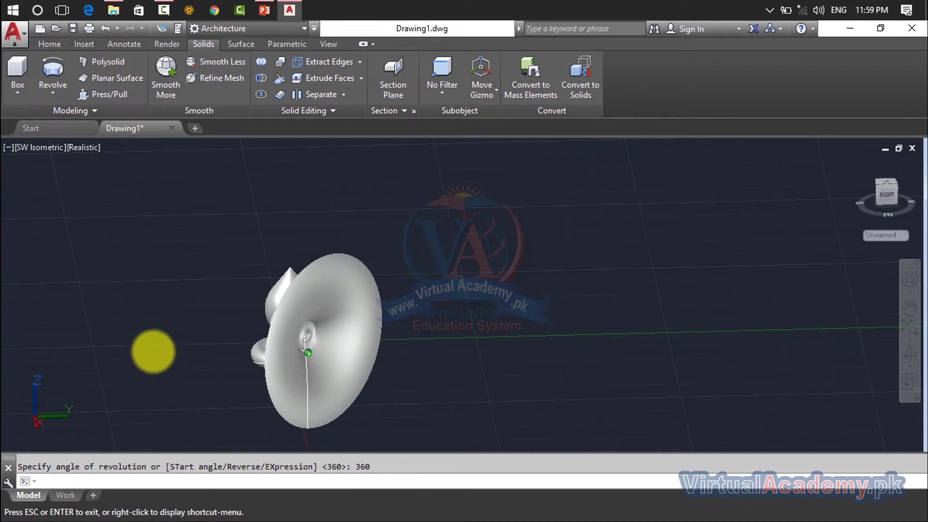
{"action": "middle_click_drag", "start_coordinate": [152, 351], "coordinate": [312, 417], "text": "shift"}
- Zoom in on the lower end of the profile arc
{"action": "scroll", "coordinate": [311, 414], "scroll_direction": "up", "scroll_amount": 3}
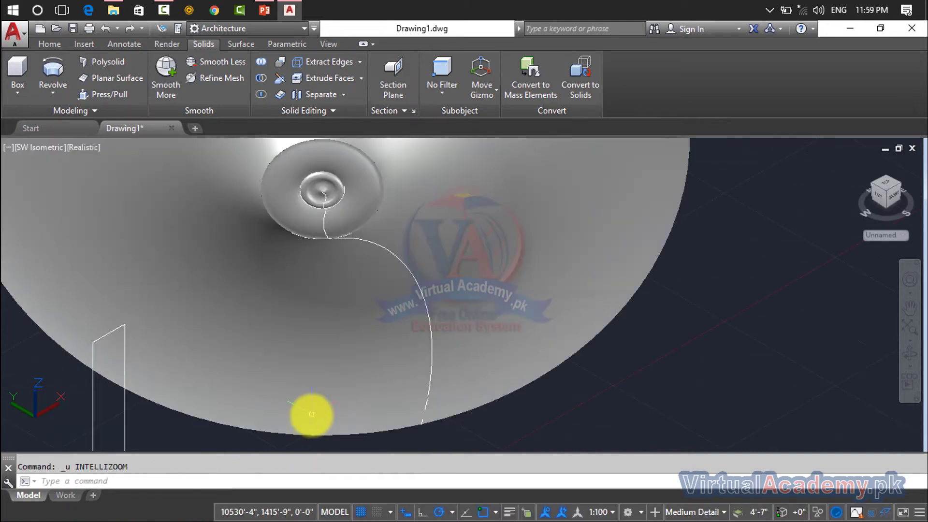
{"action": "scroll", "coordinate": [311, 414], "scroll_direction": "up", "scroll_amount": 2}
{"action": "scroll", "coordinate": [306, 408], "scroll_direction": "down", "scroll_amount": 5}
{"action": "scroll", "coordinate": [390, 249], "scroll_direction": "up", "scroll_amount": 3}
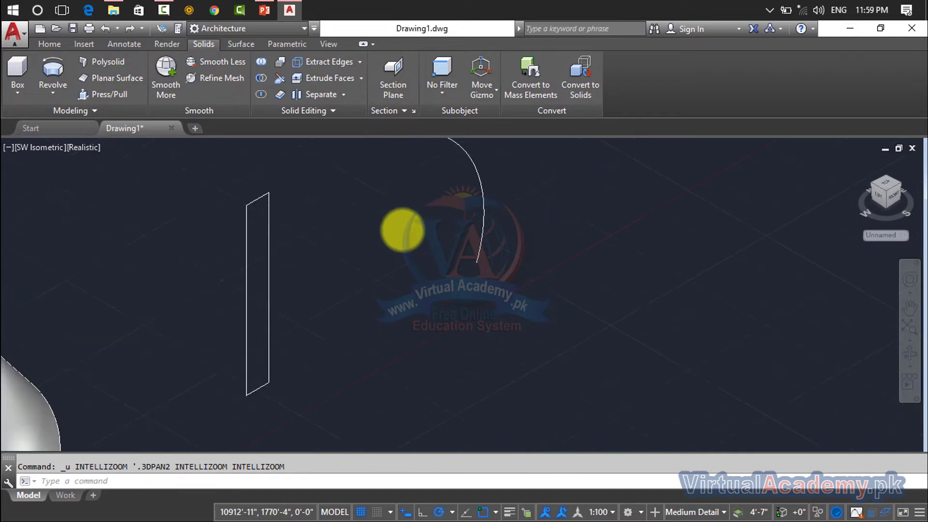
{"action": "scroll", "coordinate": [503, 263], "scroll_direction": "up", "scroll_amount": 2}
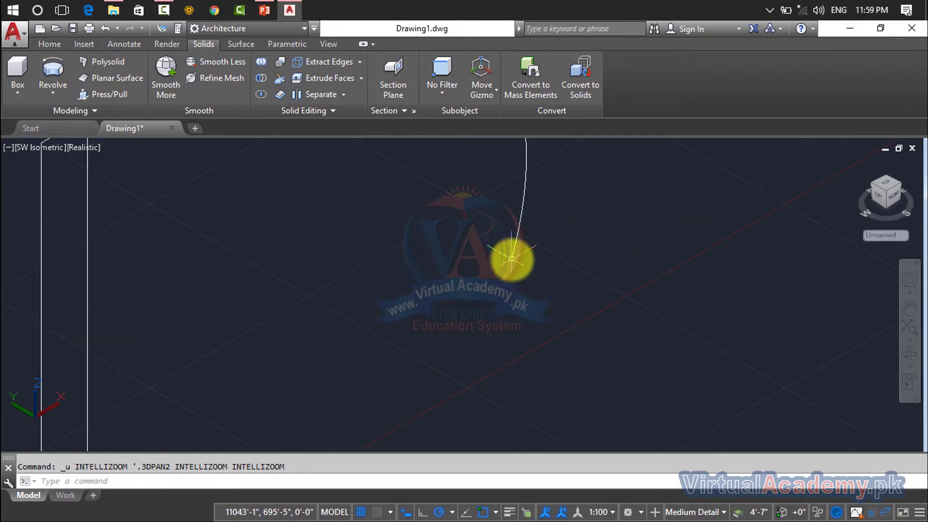
{"action": "scroll", "coordinate": [483, 259], "scroll_direction": "down", "scroll_amount": 3}
{"action": "scroll", "coordinate": [466, 259], "scroll_direction": "down", "scroll_amount": 2}
{"action": "scroll", "coordinate": [450, 280], "scroll_direction": "down", "scroll_amount": 2}
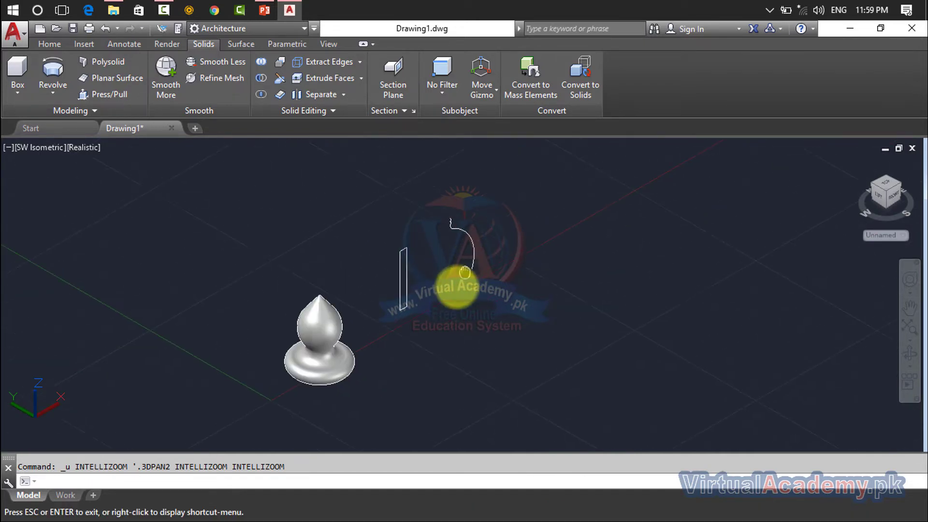
{"action": "scroll", "coordinate": [457, 290], "scroll_direction": "up", "scroll_amount": 1}
{"action": "scroll", "coordinate": [457, 287], "scroll_direction": "up", "scroll_amount": 4}
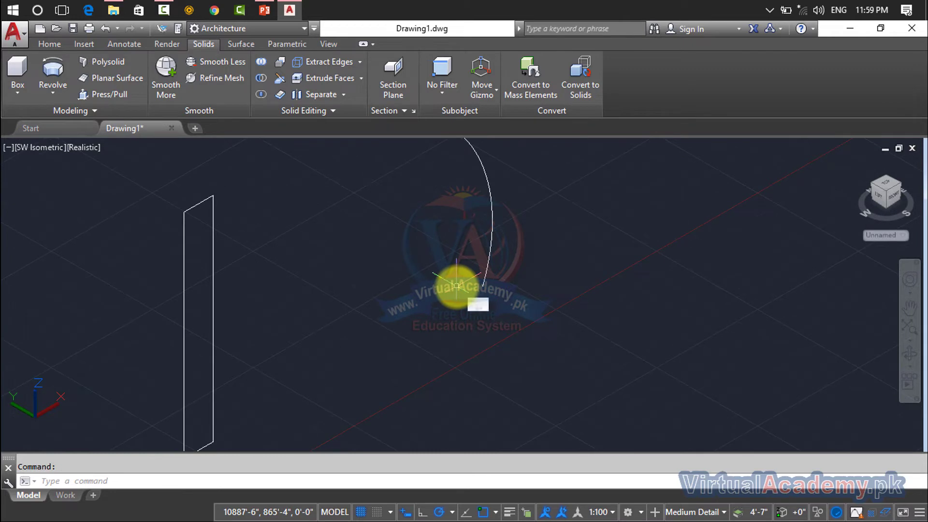
- Draw a horizontal line extending from the arc's lower end
{"action": "type", "text": "l"}
{"action": "key", "text": "Return"}
{"action": "left_click", "coordinate": [482, 287]}
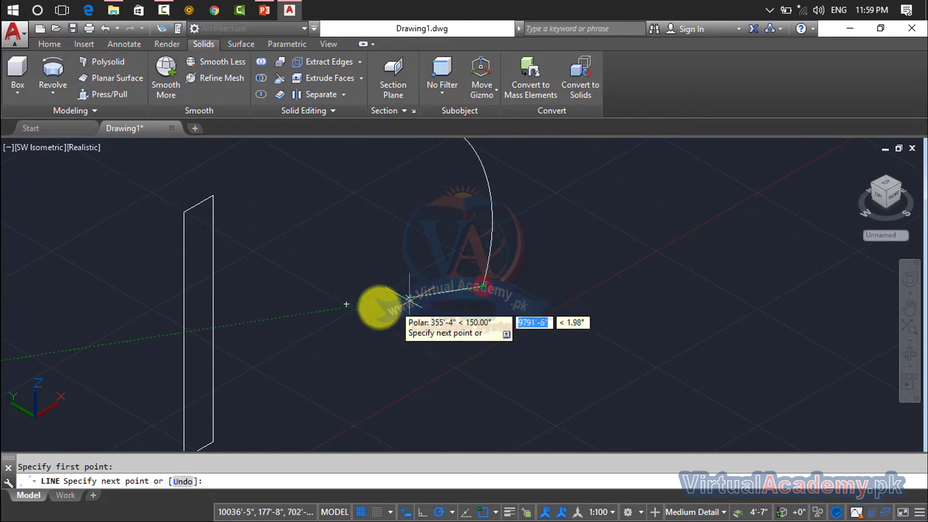
{"action": "left_click", "coordinate": [346, 304]}
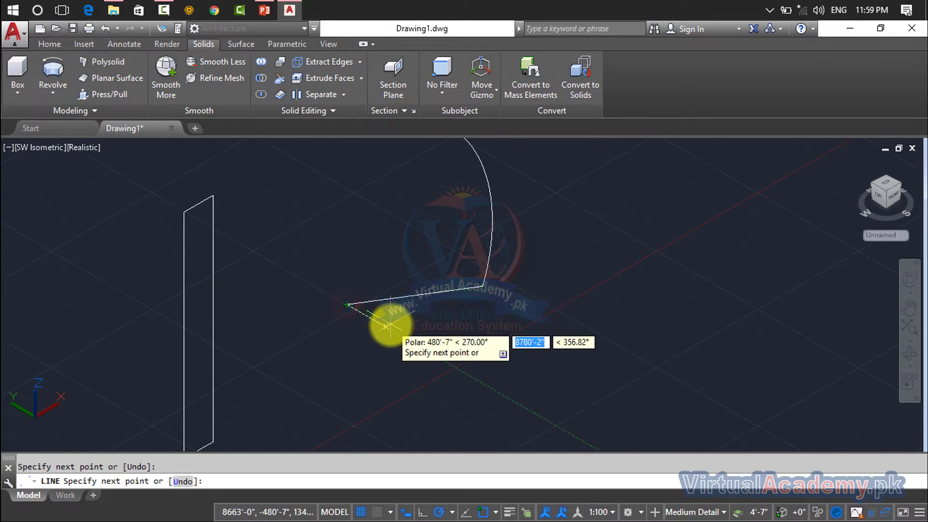
{"action": "key", "text": "Return"}
{"action": "scroll", "coordinate": [392, 325], "scroll_direction": "down", "scroll_amount": 2}
{"action": "middle_click_drag", "start_coordinate": [391, 325], "coordinate": [390, 369]}
{"action": "type", "text": "rev"}
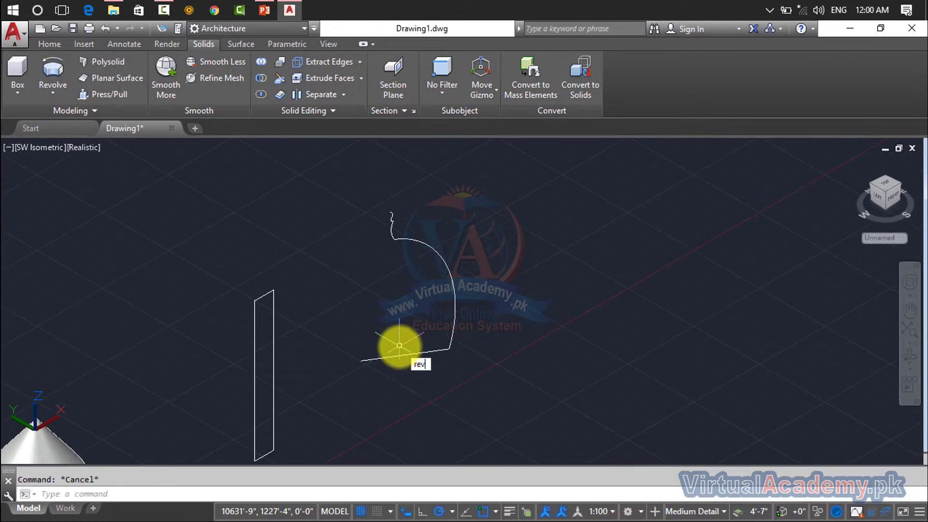
- Revolve the three-piece profile 360° about a vertical axis into a rimmed conical dish, then orbit to inspect it
{"action": "key", "text": "Return"}
{"action": "left_click", "coordinate": [497, 183]}
{"action": "left_click", "coordinate": [360, 404]}
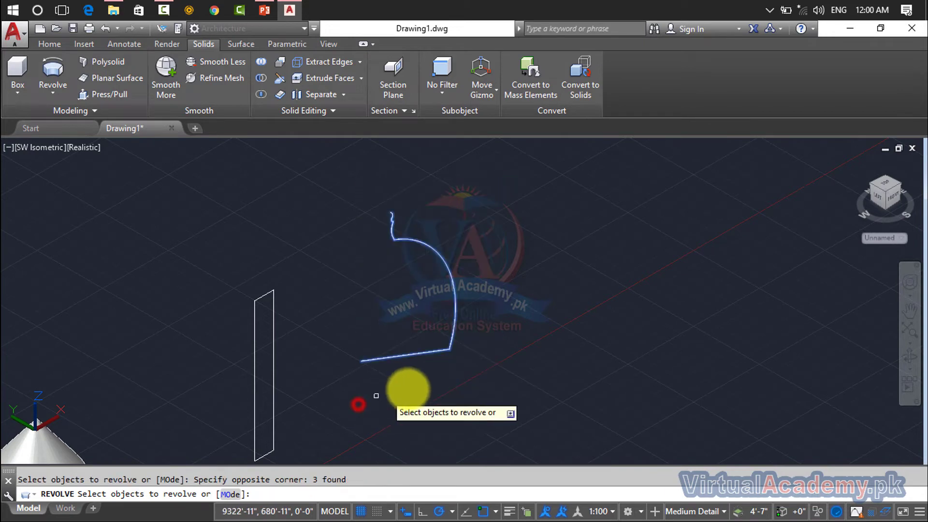
{"action": "key", "text": "Return"}
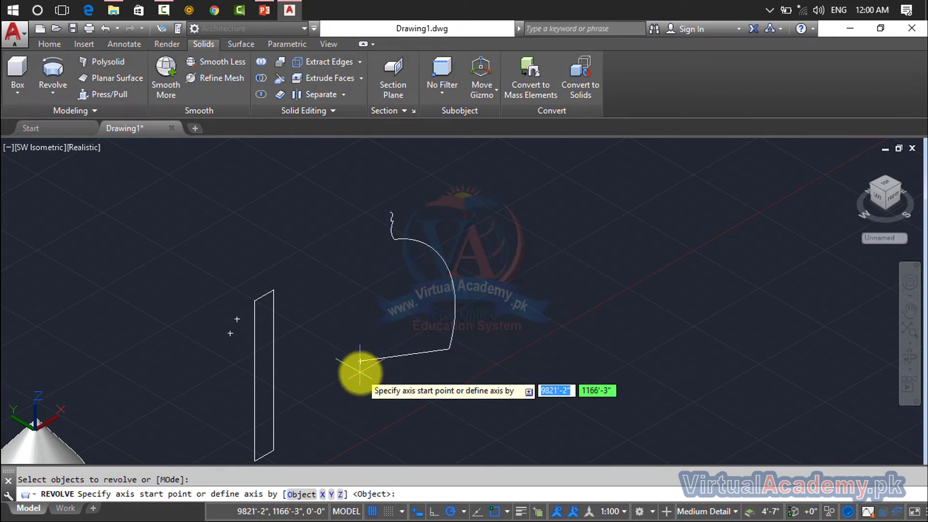
{"action": "left_click", "coordinate": [360, 361]}
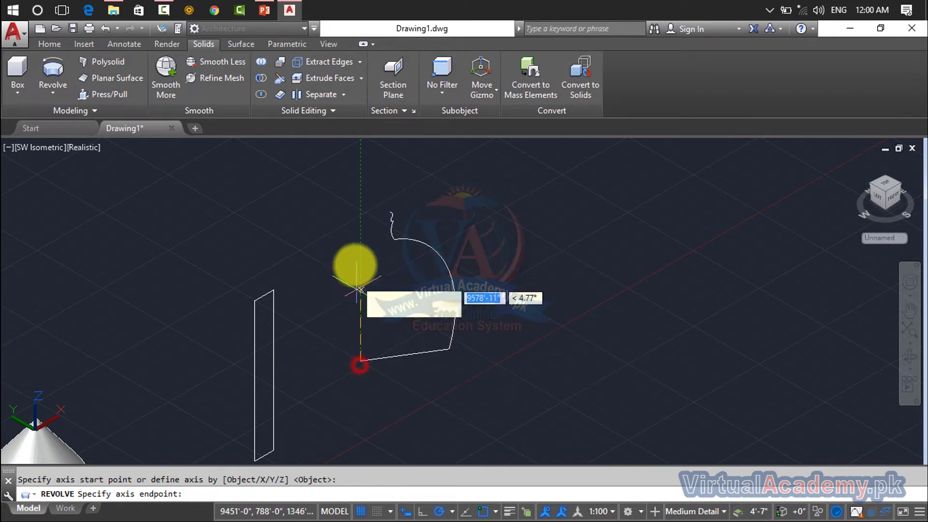
{"action": "left_click", "coordinate": [356, 189]}
{"action": "middle_click_drag", "start_coordinate": [406, 189], "coordinate": [468, 216], "text": "shift"}
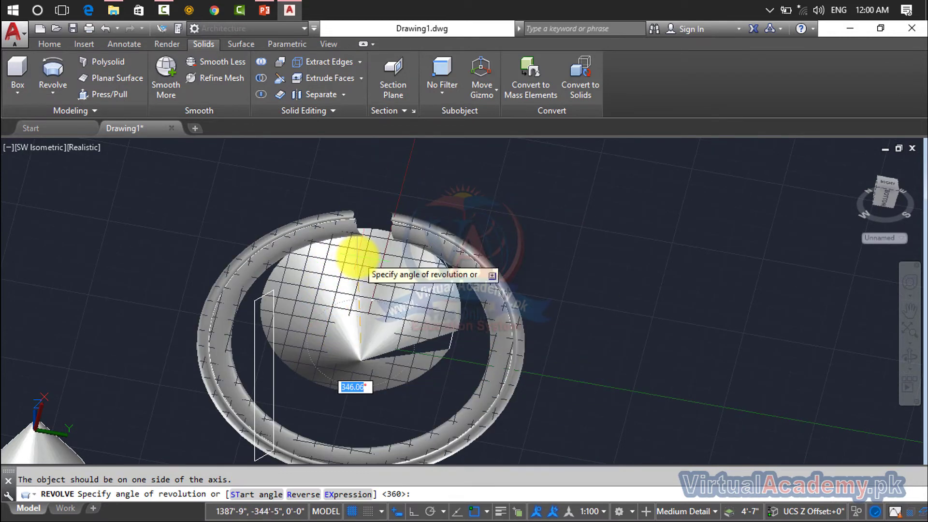
{"action": "key", "text": "Return"}
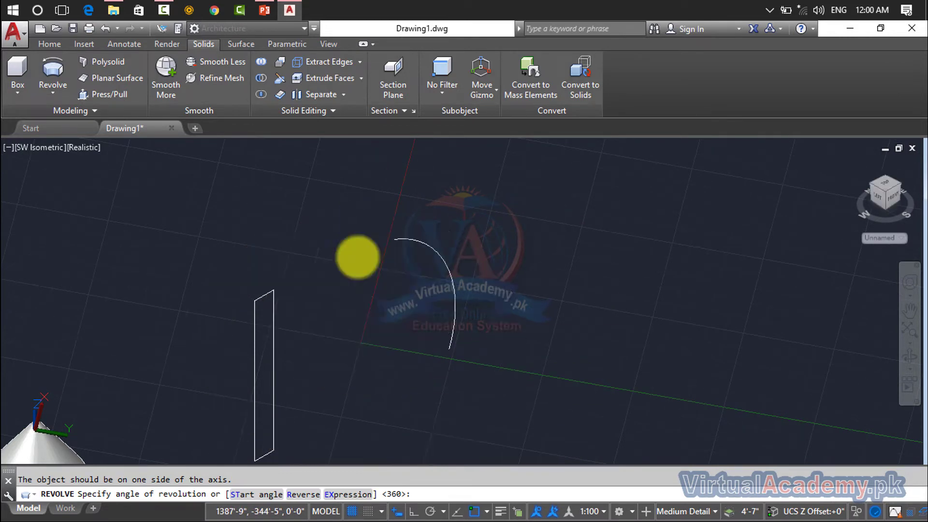
{"action": "scroll", "coordinate": [383, 259], "scroll_direction": "down", "scroll_amount": 2}
{"action": "scroll", "coordinate": [387, 290], "scroll_direction": "down", "scroll_amount": 2}
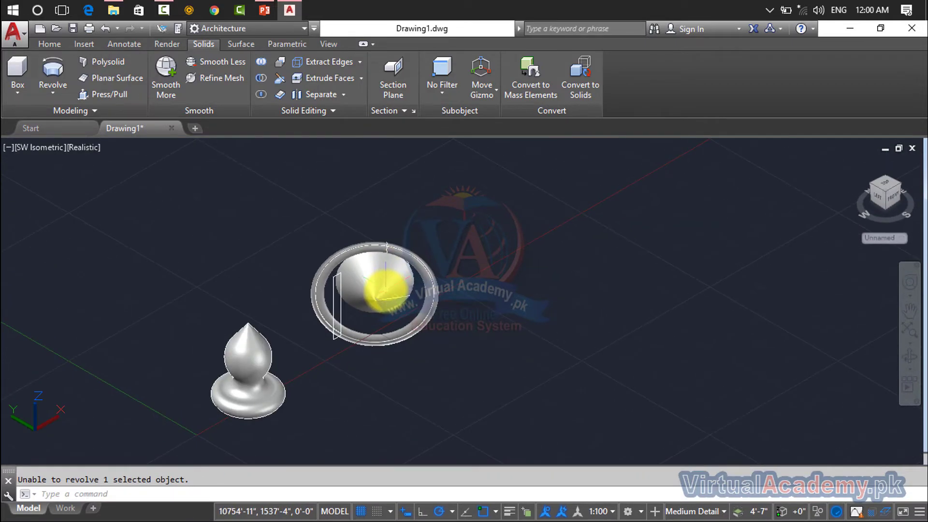
{"action": "mouse_move", "coordinate": [387, 289]}
{"action": "middle_mouse_down", "text": "shift"}
{"action": "mouse_move", "coordinate": [142, 232]}
{"action": "mouse_move", "coordinate": [102, 239]}
{"action": "mouse_move", "coordinate": [201, 312]}
{"action": "mouse_move", "coordinate": [270, 325]}
{"action": "mouse_move", "coordinate": [420, 292]}
{"action": "middle_mouse_up", "text": "shift"}
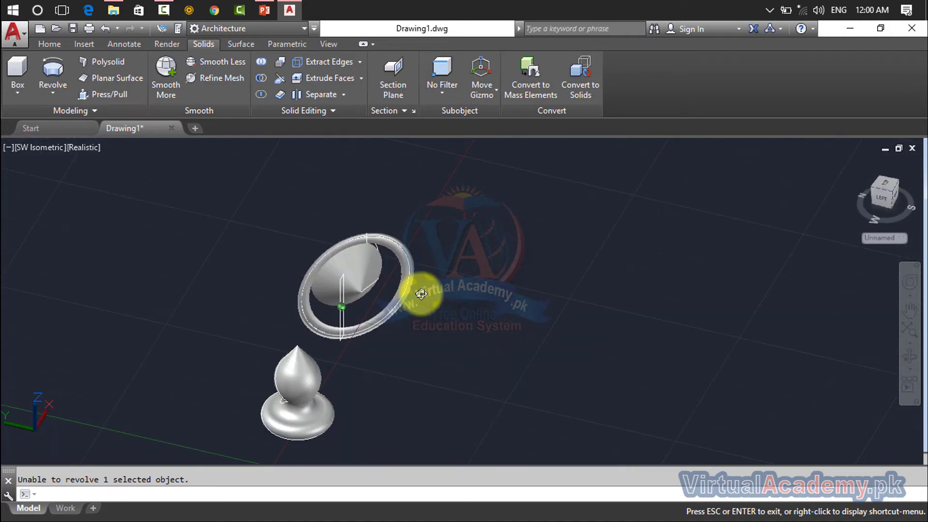
- Undo back to the bare profile and delete the profile lines and rectangle
{"action": "key", "text": "ctrl+z"}
{"action": "key", "text": "ctrl+z"}
{"action": "key", "text": "ctrl+z"}
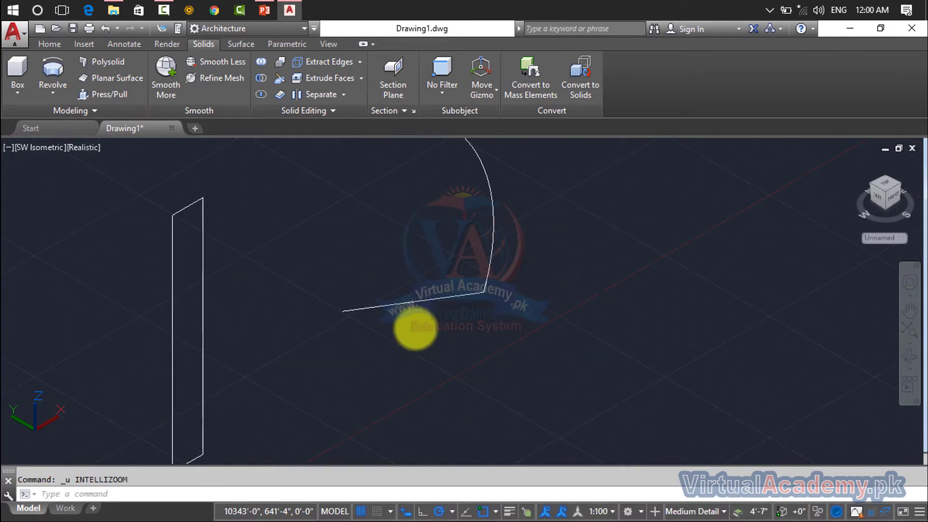
{"action": "key", "text": "ctrl+z"}
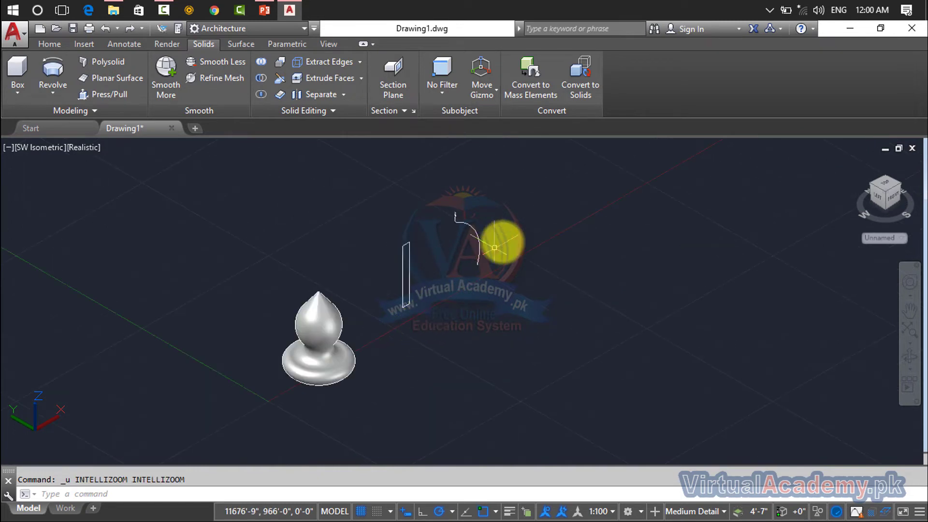
{"action": "left_click", "coordinate": [529, 211]}
{"action": "left_click", "coordinate": [370, 337]}
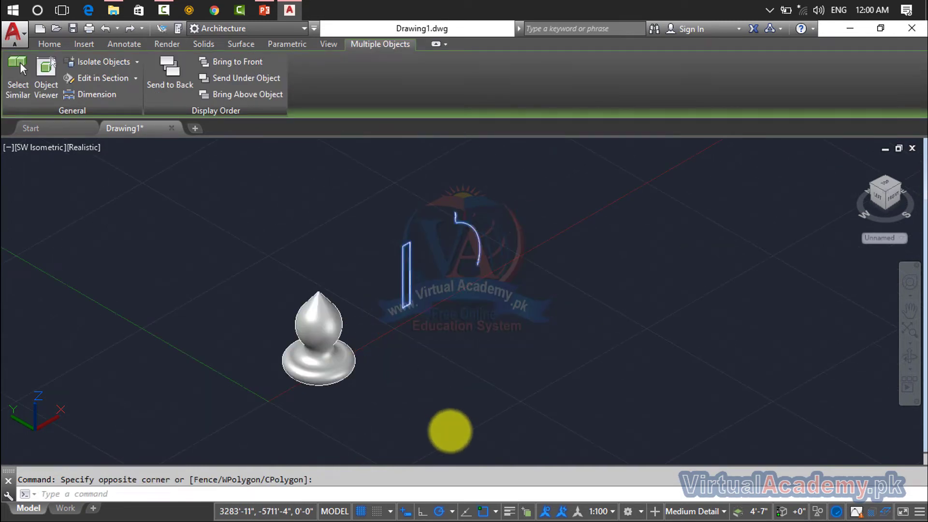
{"action": "key", "text": "Delete"}
- Erase the finial solid, leaving the drawing empty
{"action": "left_click", "coordinate": [427, 220]}
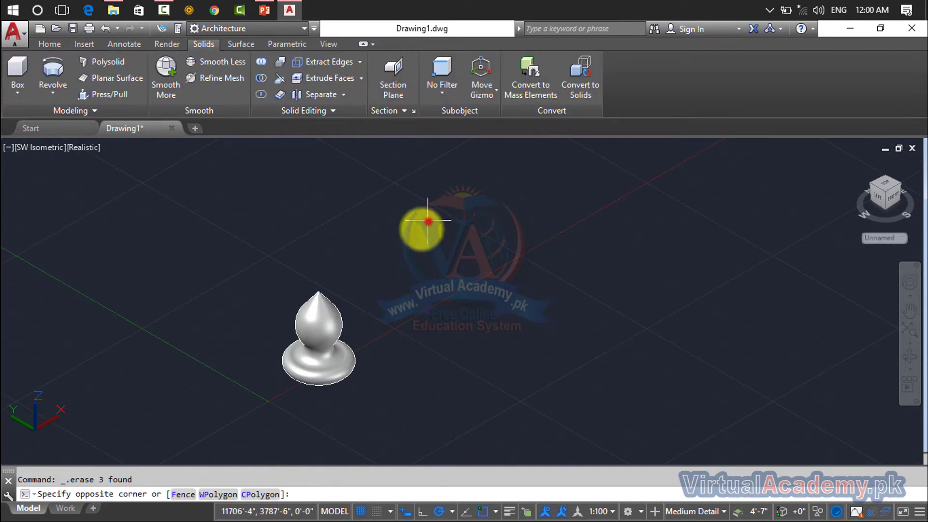
{"action": "left_click", "coordinate": [237, 413]}
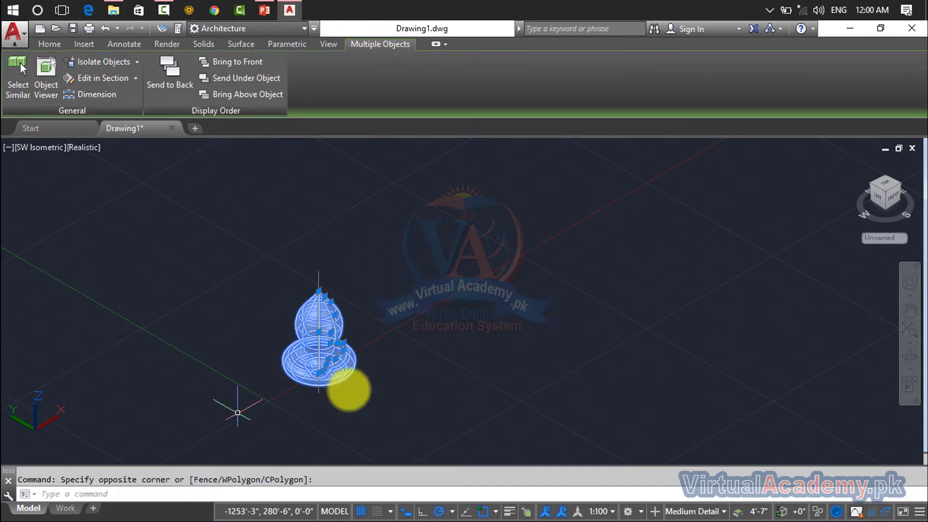
{"action": "key", "text": "Escape"}
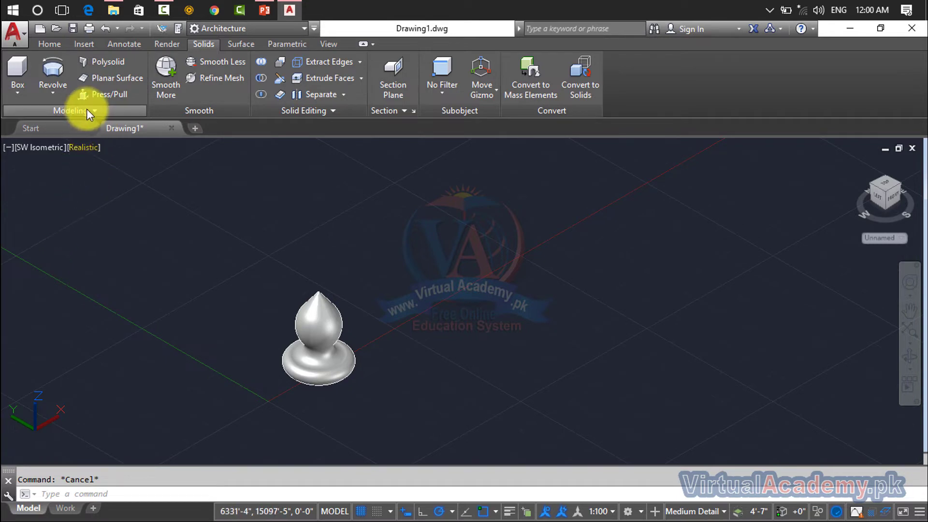
{"action": "left_click", "coordinate": [60, 95]}
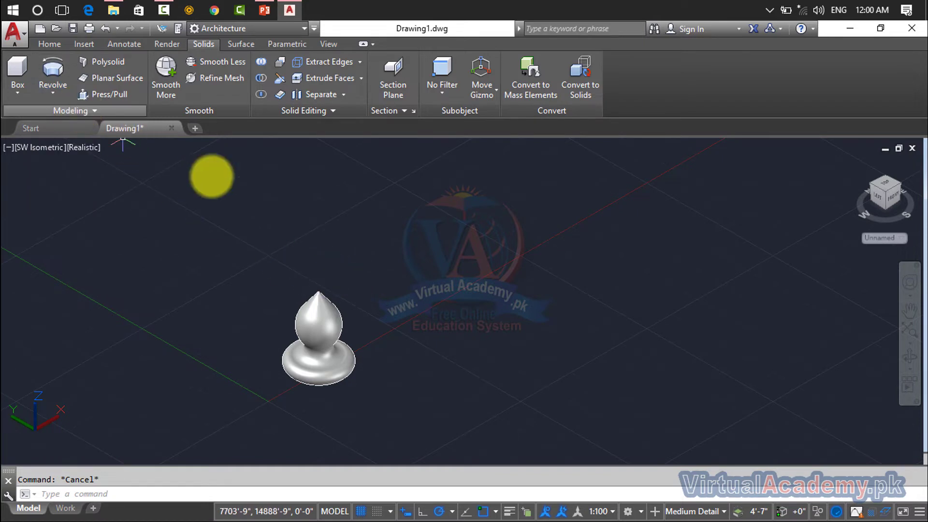
{"action": "left_click", "coordinate": [472, 229]}
{"action": "left_click", "coordinate": [280, 394]}
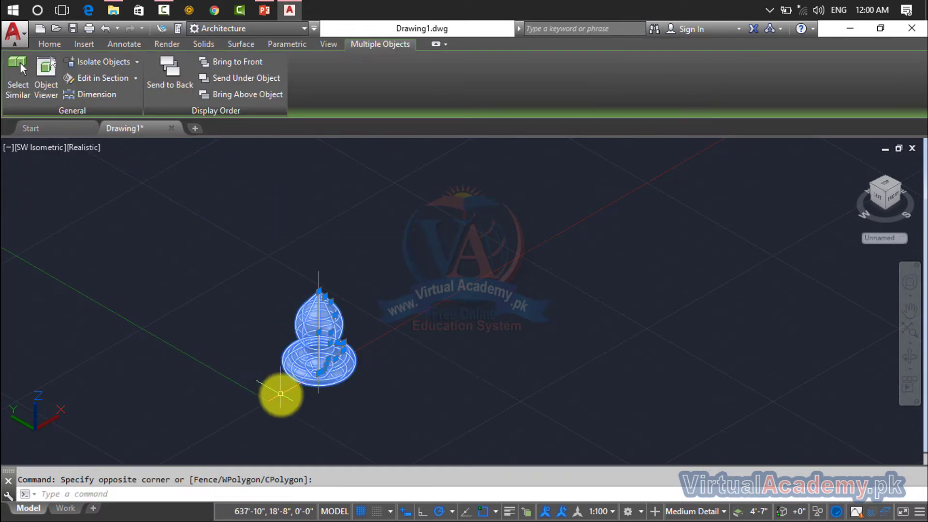
{"action": "key", "text": "Delete"}
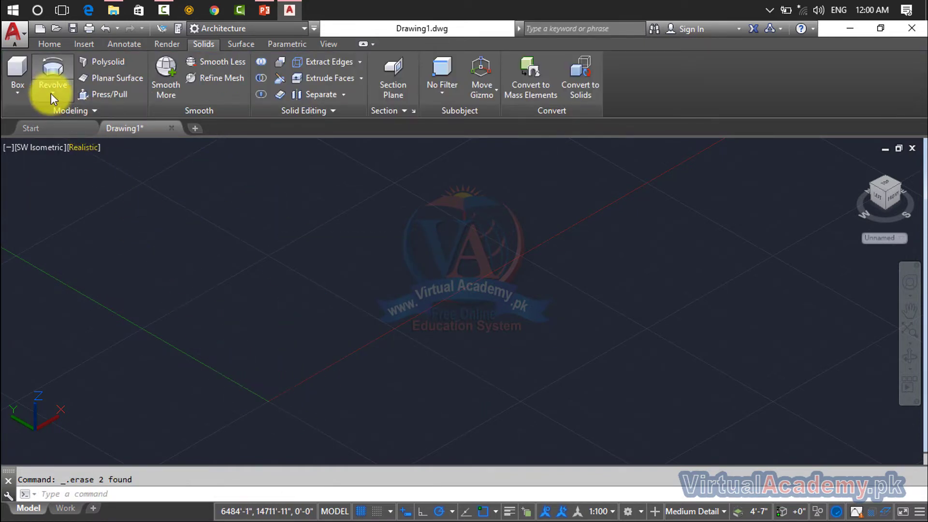
{"action": "left_click", "coordinate": [51, 94]}
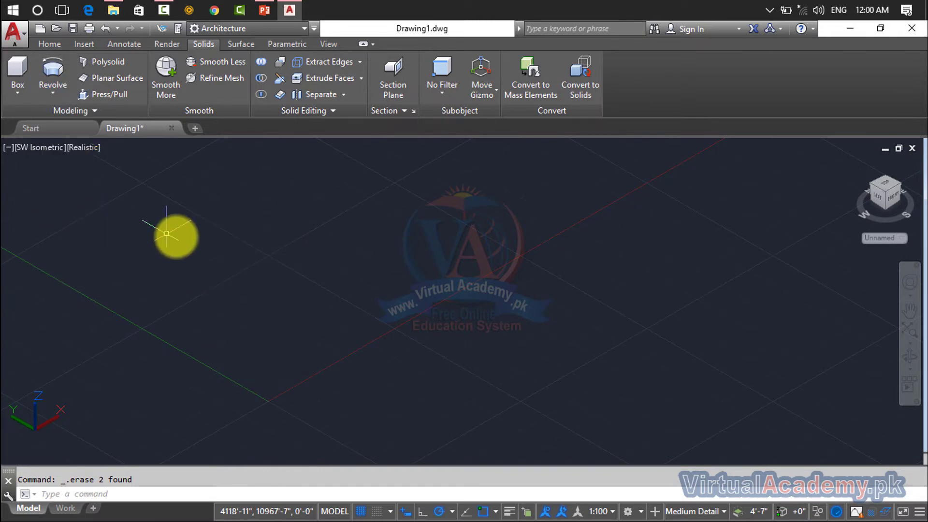
{"action": "key", "text": "Escape"}
- In Front view, draw a polyline of one straight segment followed by two S-shaped arcs
{"action": "left_click", "coordinate": [45, 153]}
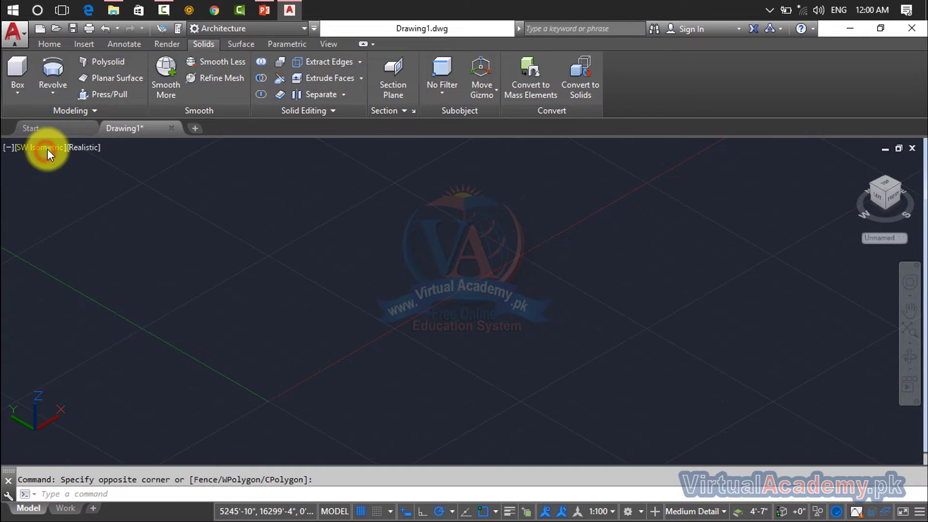
{"action": "left_click", "coordinate": [47, 149]}
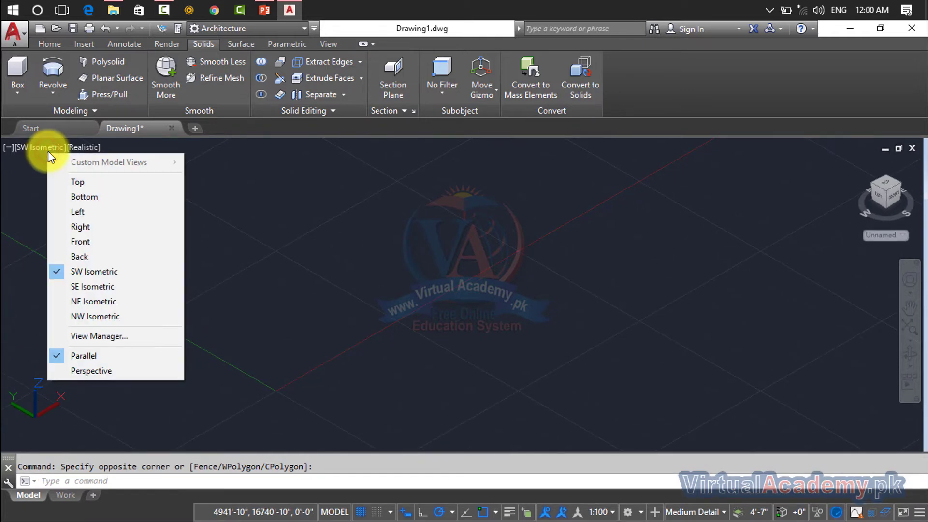
{"action": "left_click", "coordinate": [79, 237]}
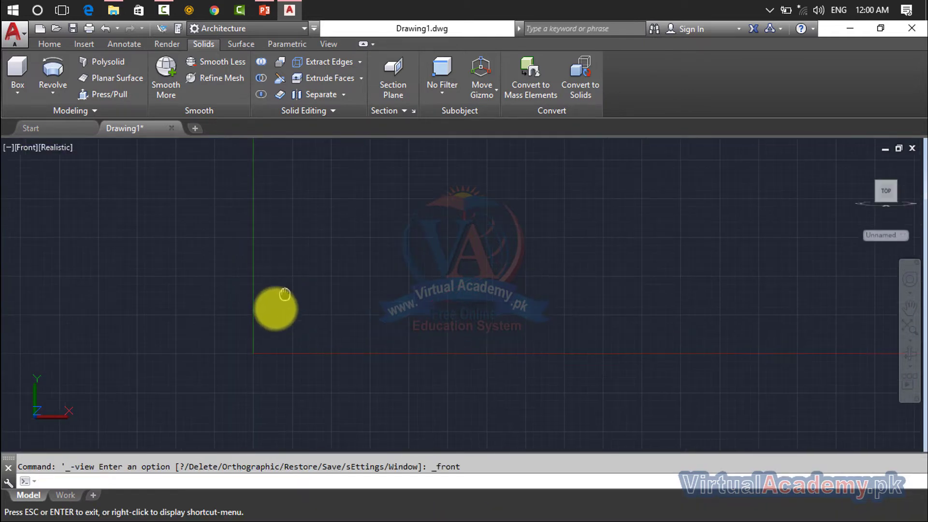
{"action": "type", "text": "pl"}
{"action": "key", "text": "Return"}
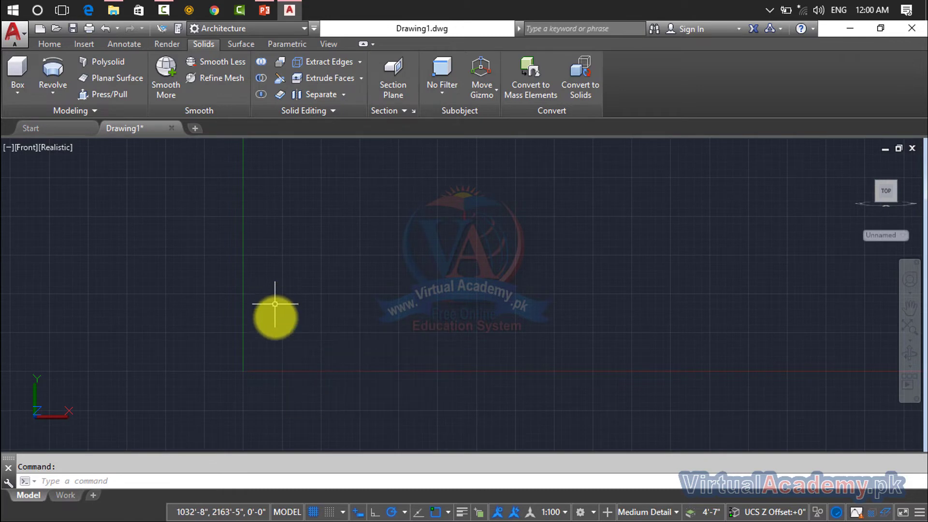
{"action": "left_click", "coordinate": [279, 336]}
{"action": "left_click", "coordinate": [331, 231]}
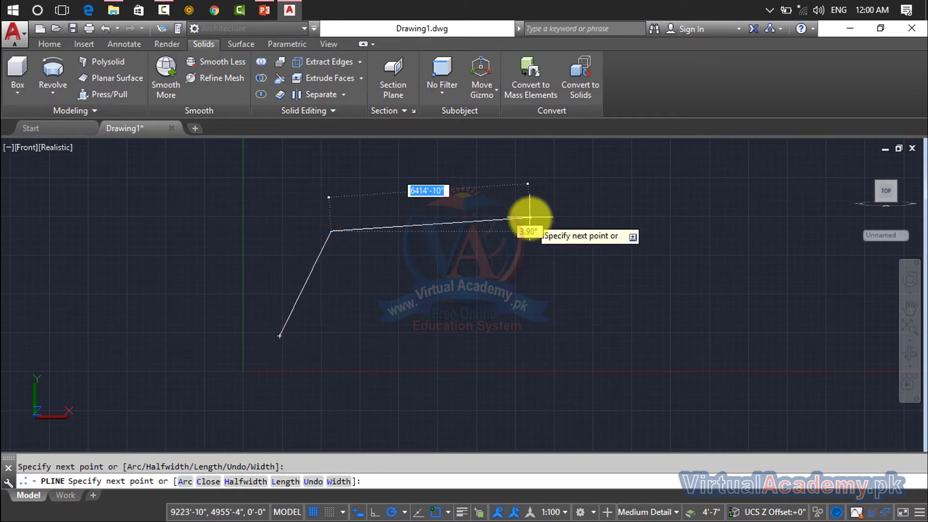
{"action": "type", "text": "a"}
{"action": "key", "text": "Return"}
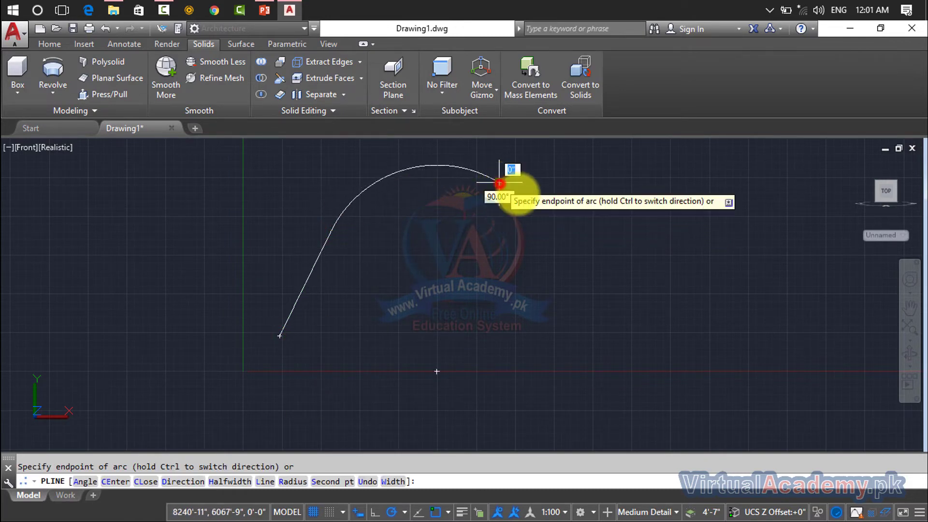
{"action": "left_click", "coordinate": [494, 179]}
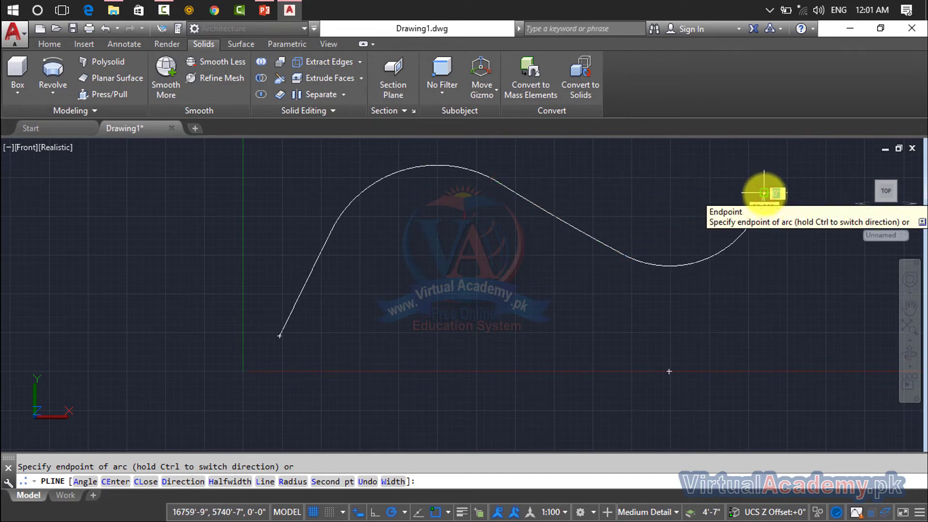
{"action": "left_click", "coordinate": [764, 193]}
{"action": "key", "text": "Return"}
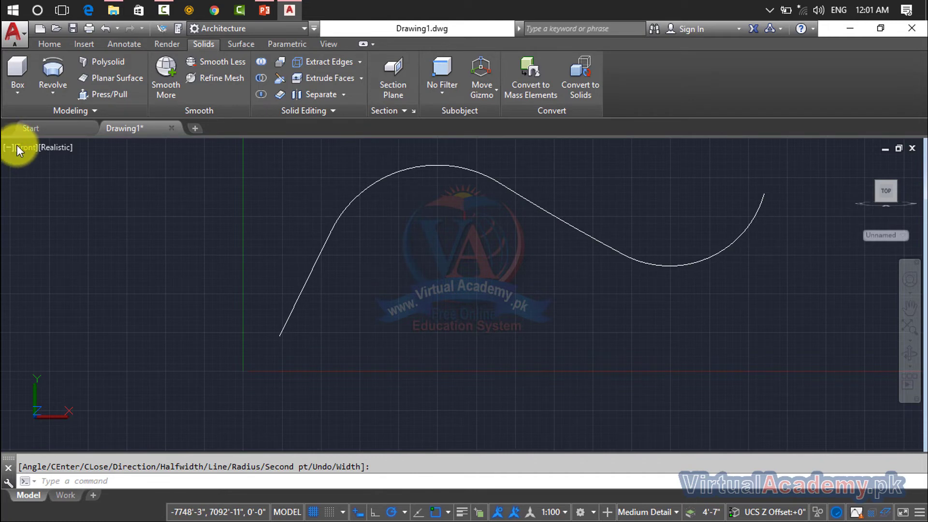
- Switch to SW Isometric view and align the UCS to Top
{"action": "left_click", "coordinate": [16, 144]}
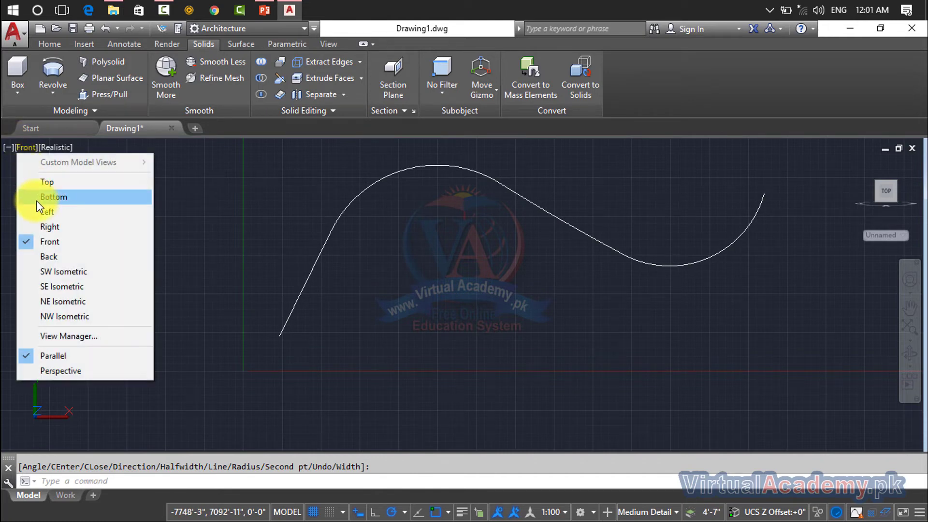
{"action": "left_click", "coordinate": [49, 271]}
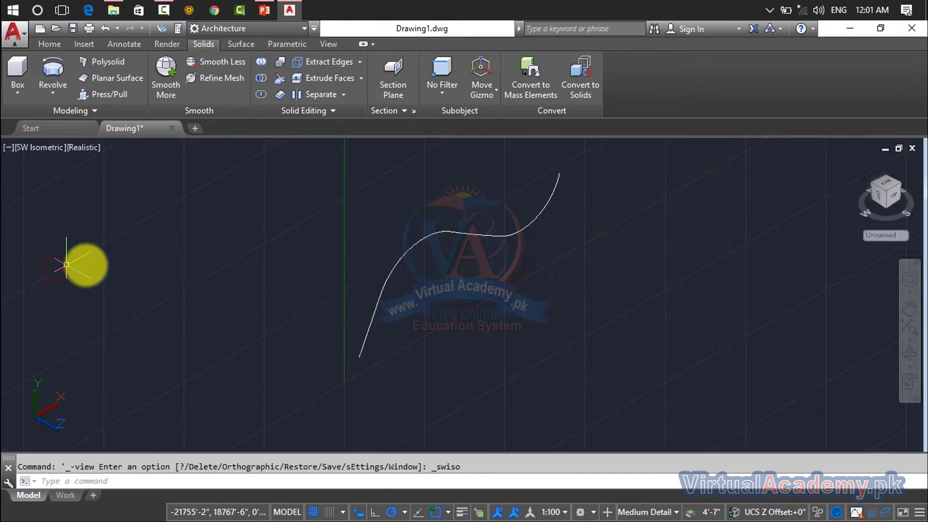
{"action": "middle_click_drag", "start_coordinate": [414, 324], "coordinate": [393, 335]}
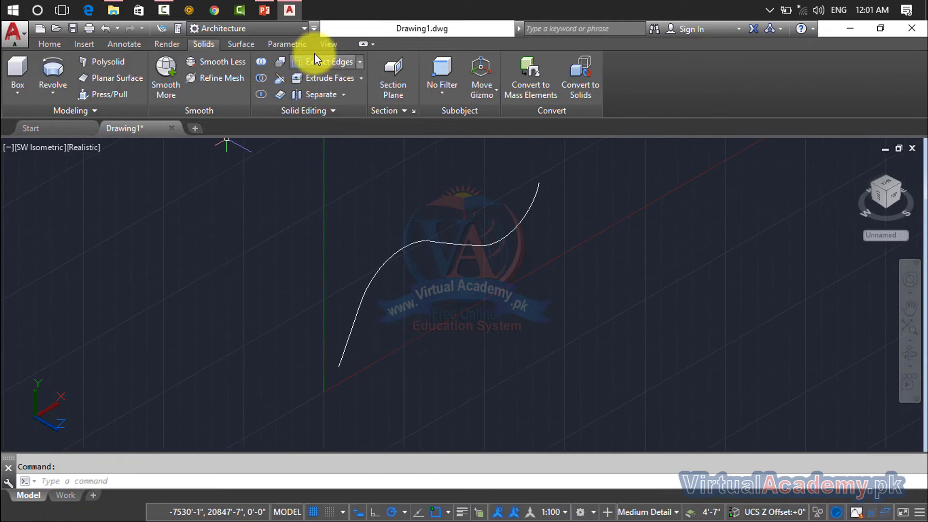
{"action": "left_click", "coordinate": [322, 44]}
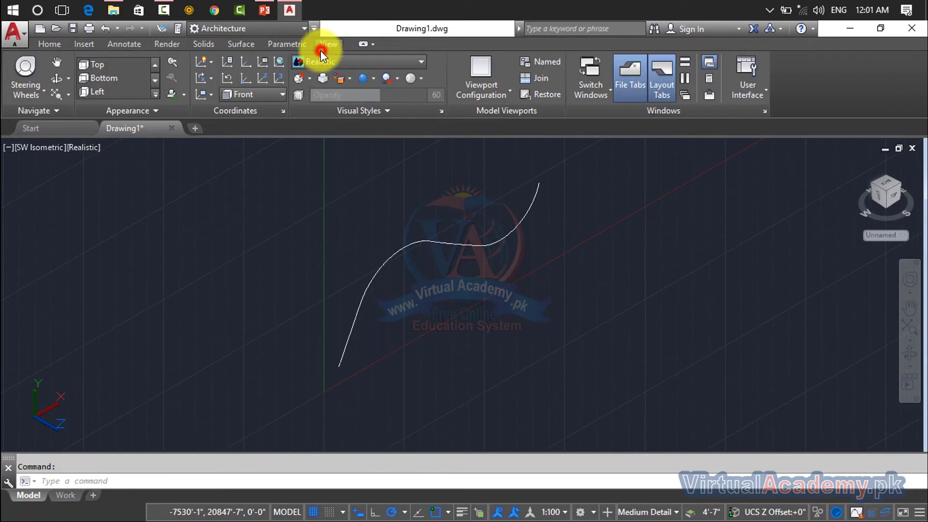
{"action": "left_click", "coordinate": [238, 94]}
{"action": "left_click", "coordinate": [245, 128]}
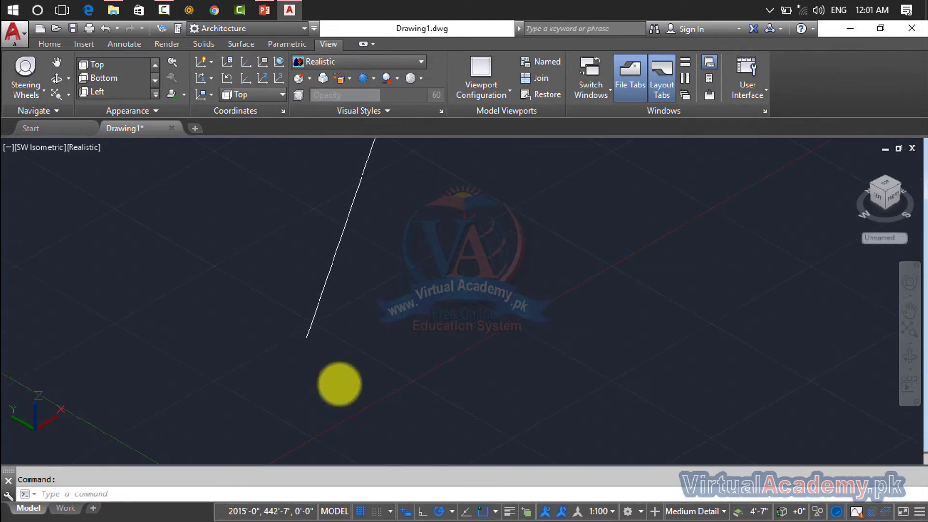
{"action": "type", "text": "c"}
- Draw a small circle centred on the S-curve's lower endpoint and frame the whole curve
{"action": "key", "text": "Return"}
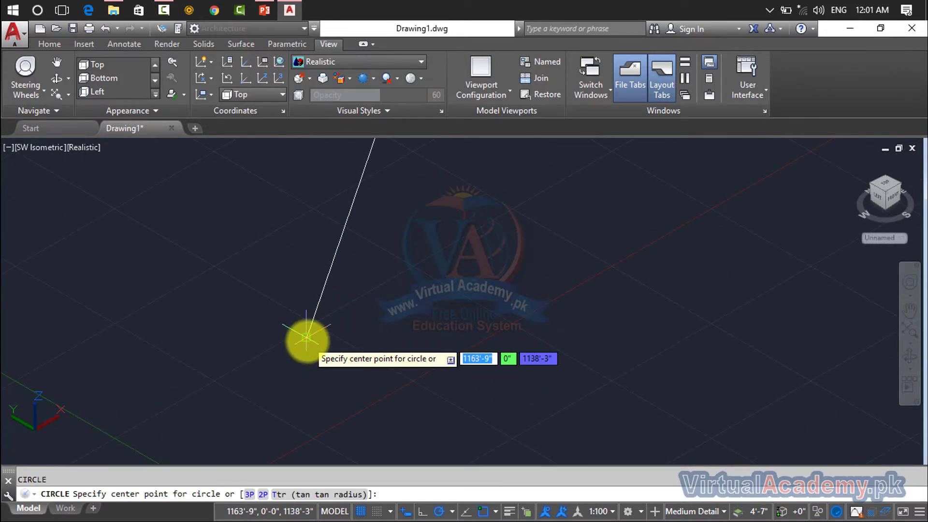
{"action": "left_click", "coordinate": [308, 337]}
{"action": "key", "text": "Escape"}
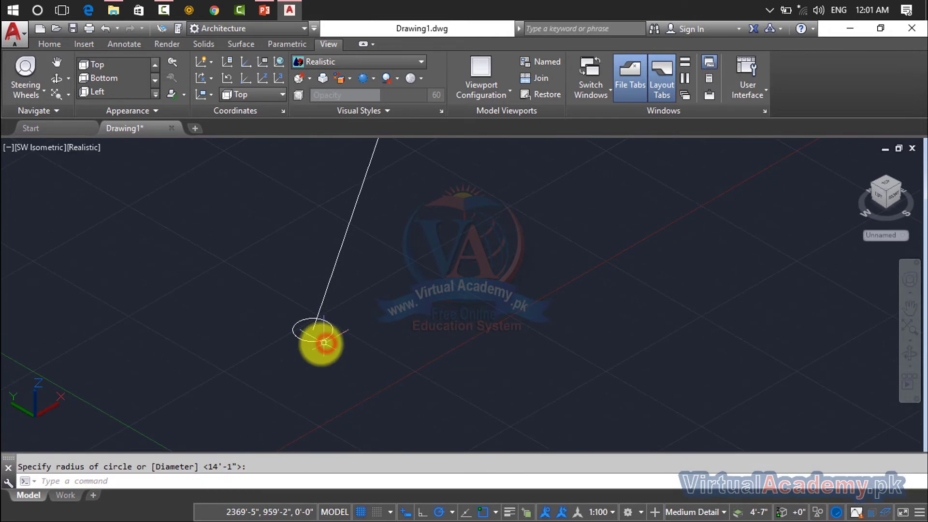
{"action": "middle_click_drag", "start_coordinate": [307, 342], "coordinate": [295, 364]}
{"action": "key", "text": "Escape"}
{"action": "scroll", "coordinate": [292, 360], "scroll_direction": "down", "scroll_amount": 2}
{"action": "scroll", "coordinate": [285, 382], "scroll_direction": "down", "scroll_amount": 2}
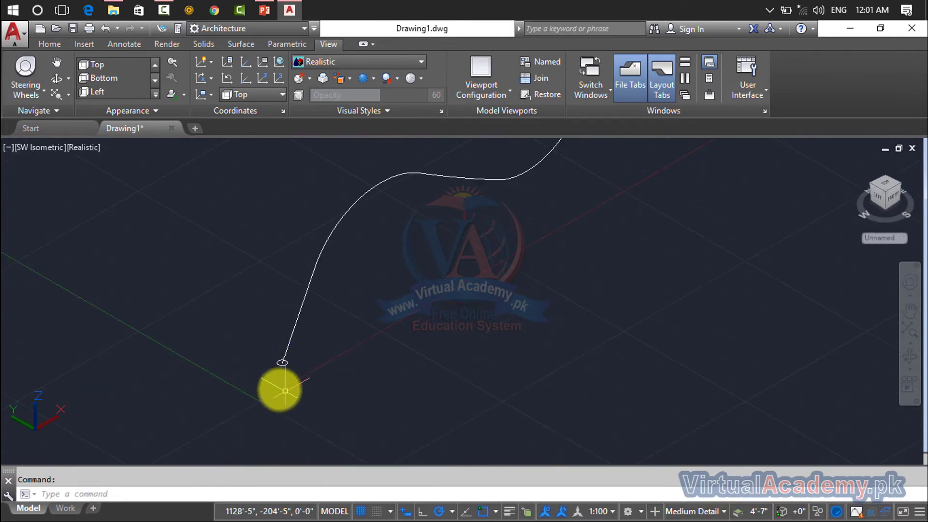
{"action": "middle_click_drag", "start_coordinate": [456, 197], "coordinate": [414, 294]}
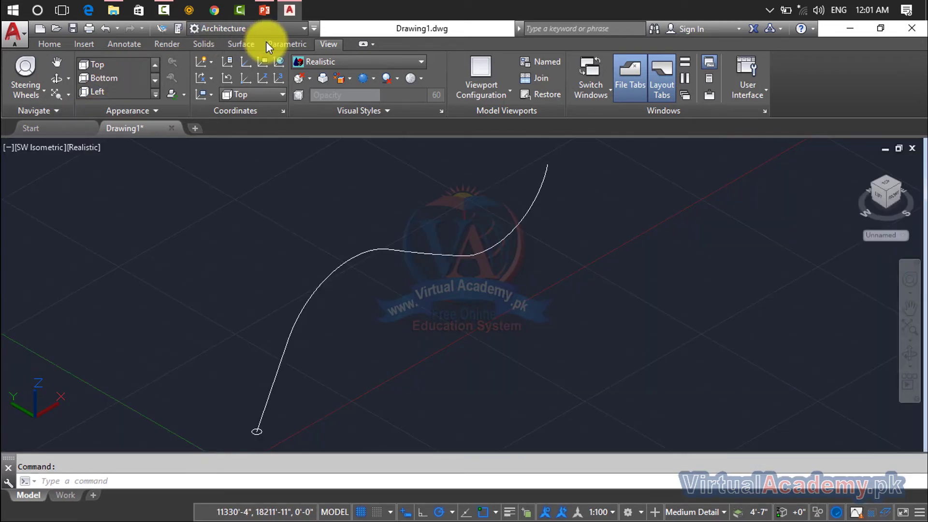
{"action": "scroll", "coordinate": [271, 322], "scroll_direction": "down", "scroll_amount": 2}
{"action": "middle_click_drag", "start_coordinate": [270, 322], "coordinate": [288, 276]}
{"action": "scroll", "coordinate": [274, 302], "scroll_direction": "up", "scroll_amount": 1}
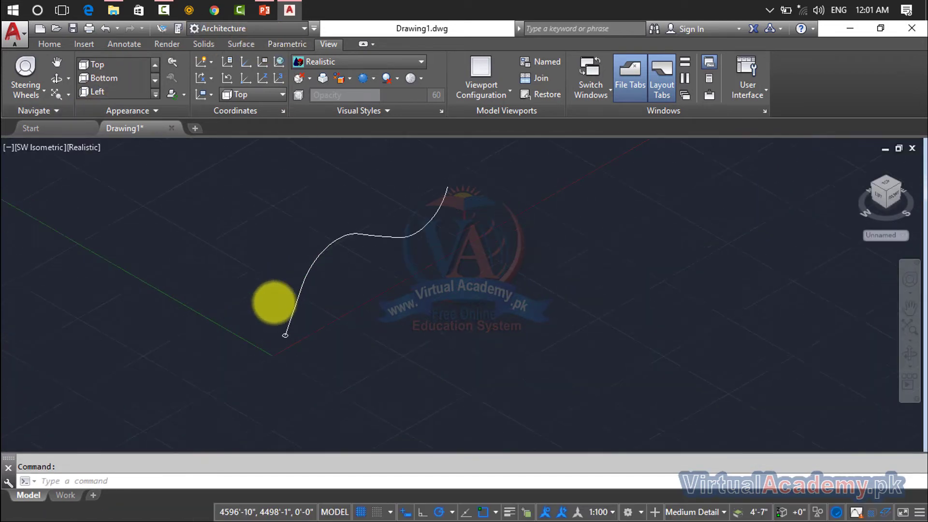
{"action": "scroll", "coordinate": [274, 303], "scroll_direction": "up", "scroll_amount": 1}
- Start a Sweep from the Solids tab with the small circle as the only profile
{"action": "left_click", "coordinate": [93, 45]}
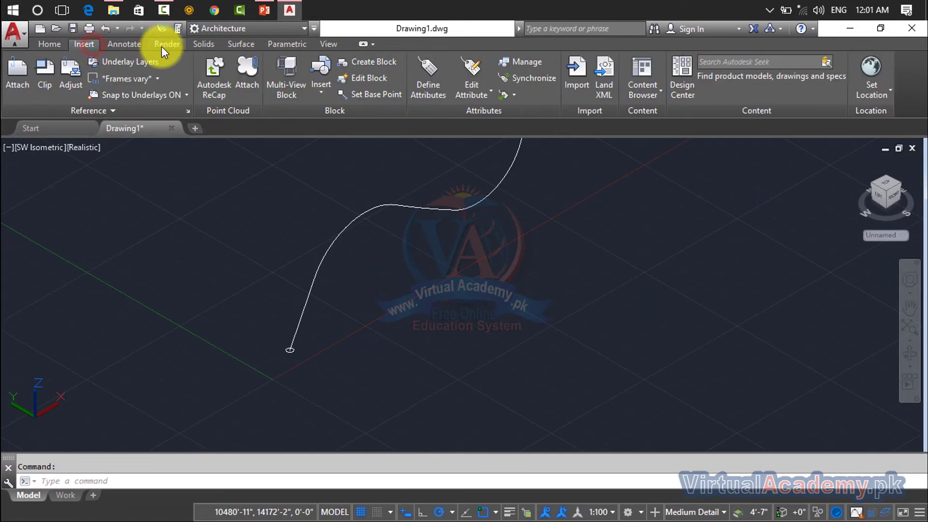
{"action": "left_click", "coordinate": [205, 45]}
{"action": "left_click", "coordinate": [61, 94]}
{"action": "left_click", "coordinate": [82, 199]}
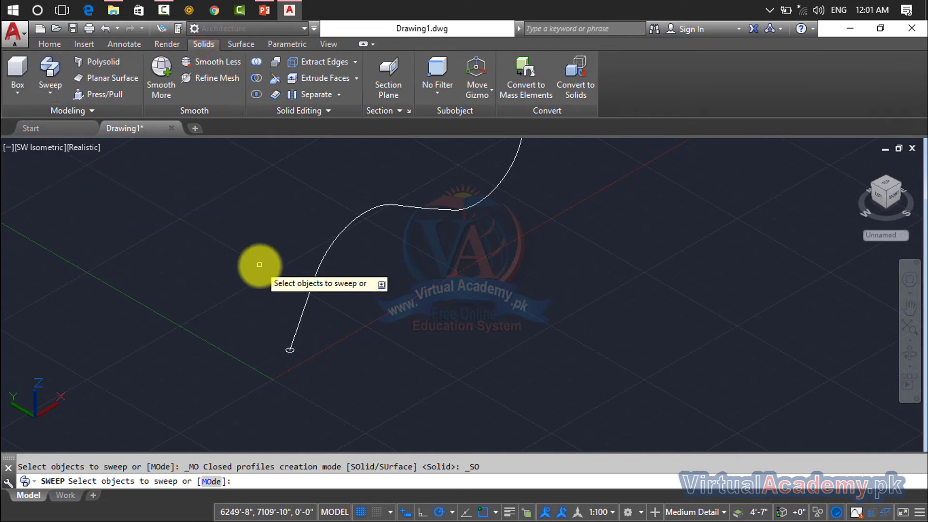
{"action": "scroll", "coordinate": [287, 351], "scroll_direction": "up", "scroll_amount": 4}
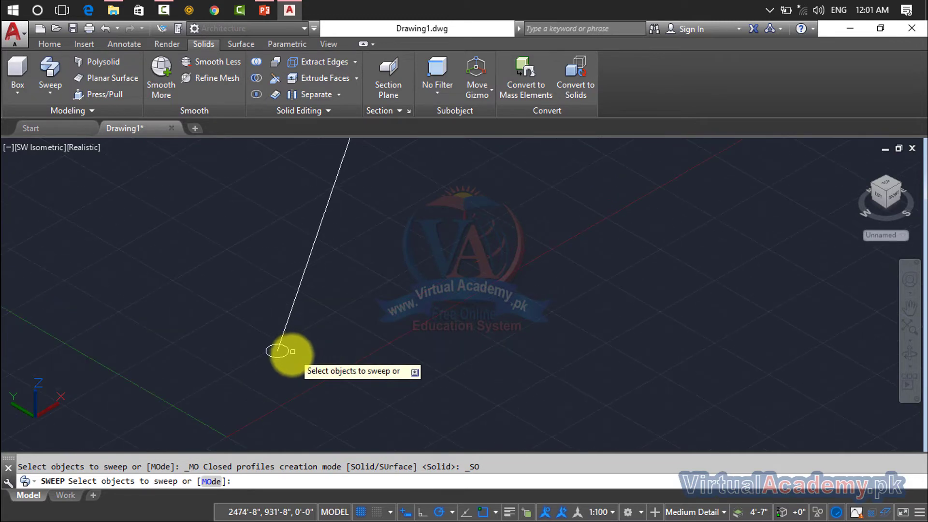
{"action": "left_click", "coordinate": [287, 355]}
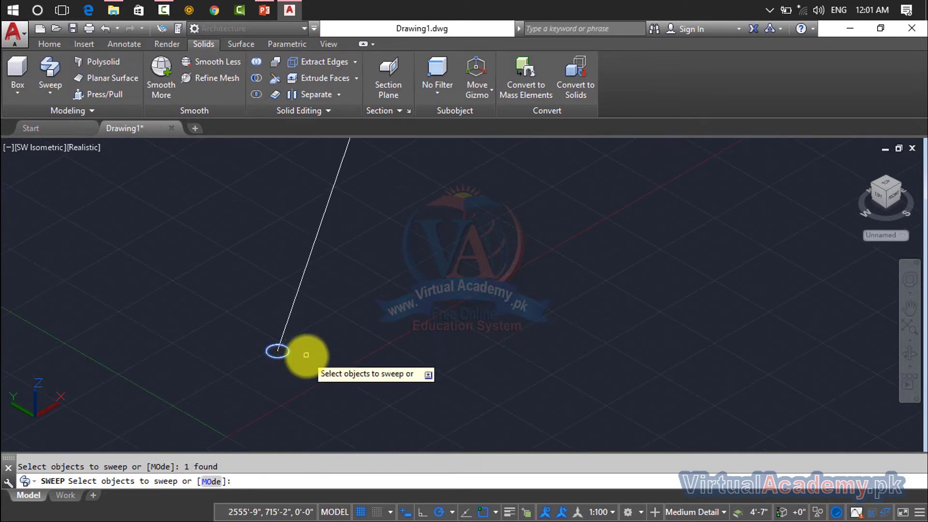
{"action": "key", "text": "Return"}
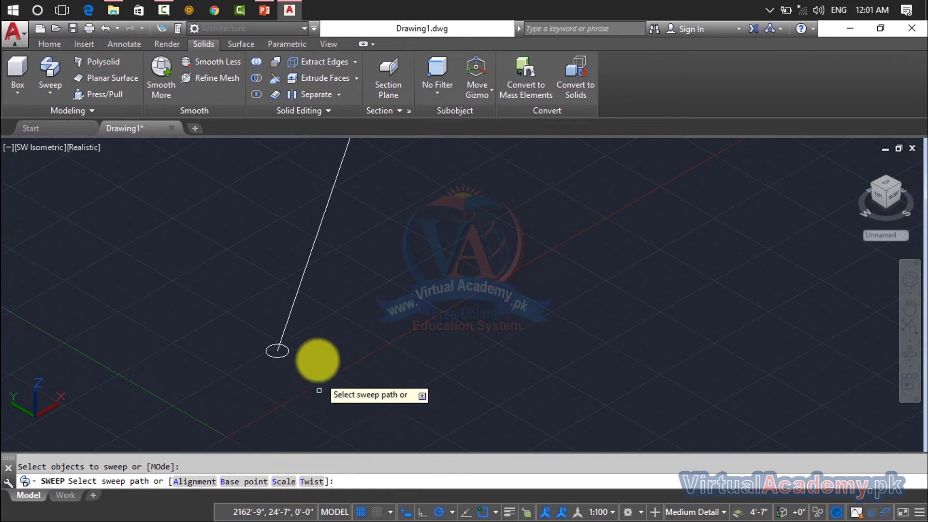
- Sweep the circle along the S-curve into a trial tube, then undo it
{"action": "left_click", "coordinate": [282, 356]}
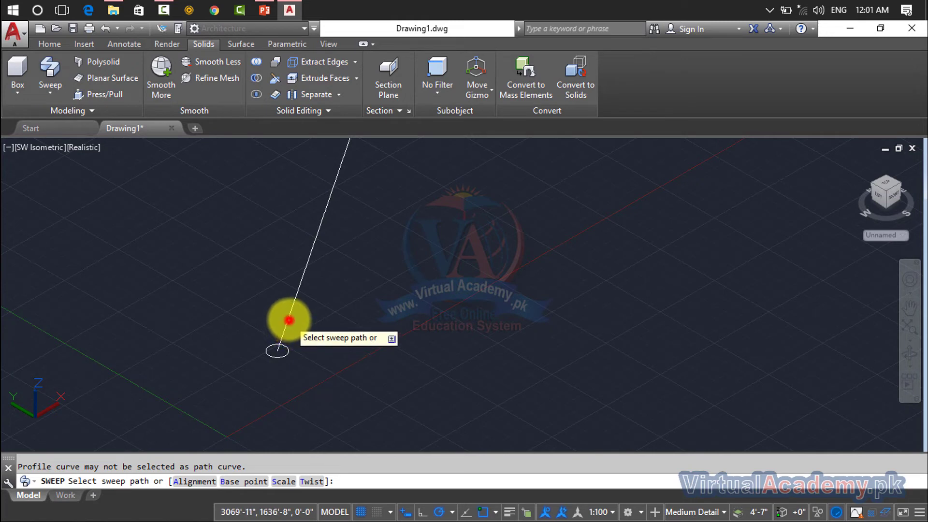
{"action": "left_click", "coordinate": [289, 319]}
{"action": "left_click", "coordinate": [280, 338]}
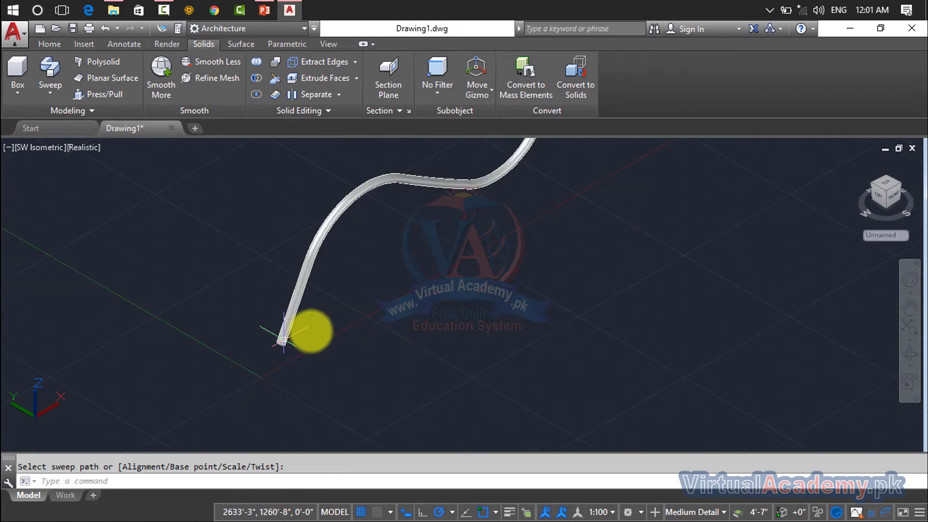
{"action": "middle_click_drag", "start_coordinate": [310, 331], "coordinate": [218, 428]}
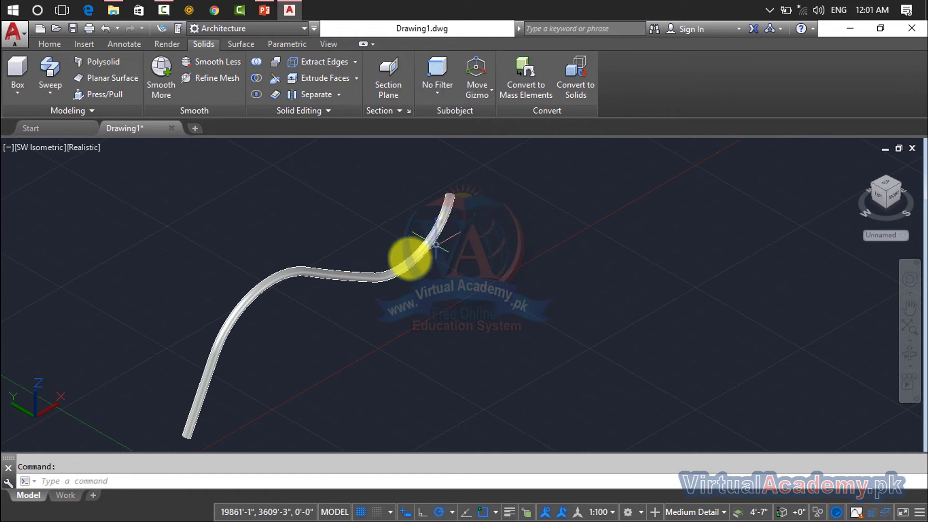
{"action": "key", "text": "ctrl+z"}
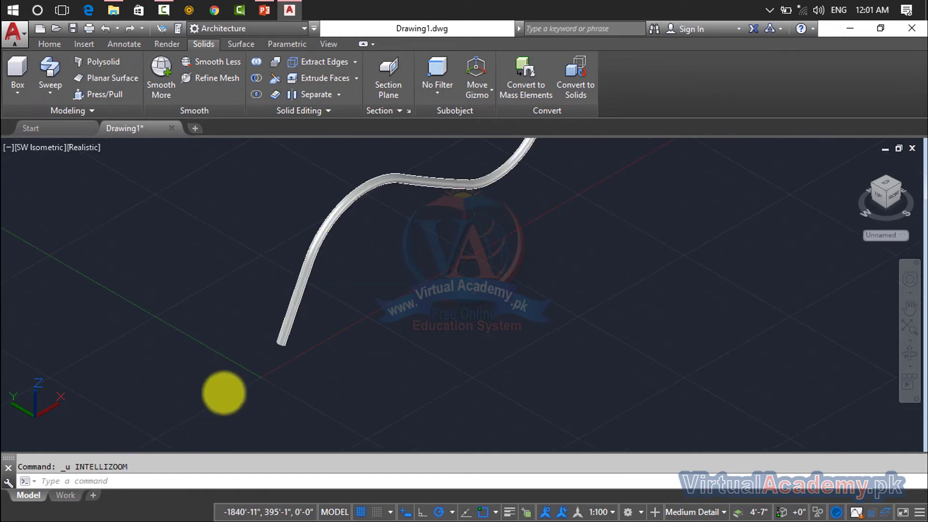
{"action": "key", "text": "ctrl+z"}
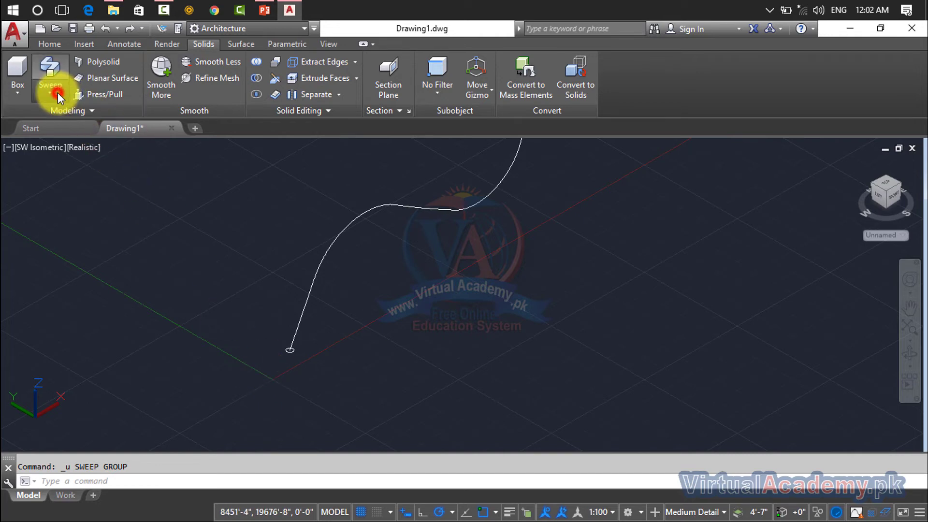
- Sweep the circle along the S-curve with perpendicular profile alignment, then undo the tube
{"action": "left_click", "coordinate": [57, 92]}
{"action": "left_click", "coordinate": [62, 189]}
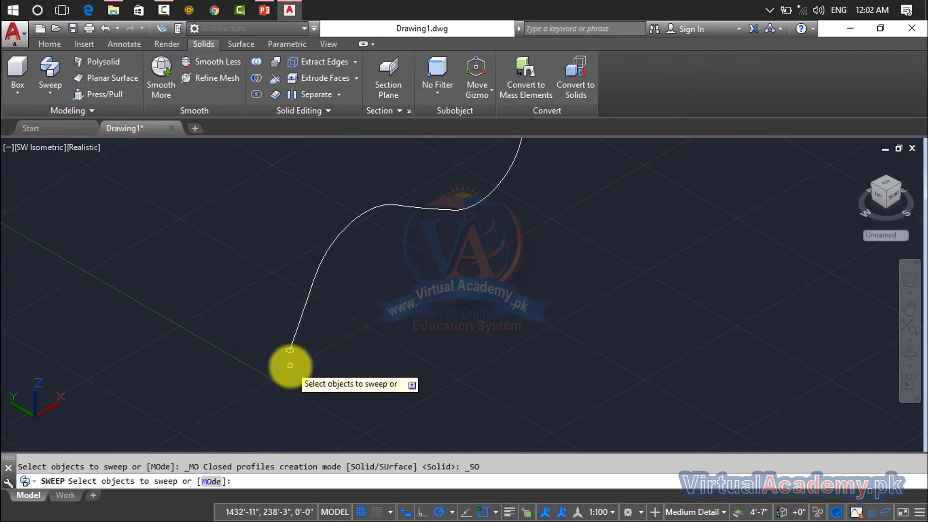
{"action": "scroll", "coordinate": [290, 365], "scroll_direction": "up", "scroll_amount": 4}
{"action": "left_click", "coordinate": [290, 328]}
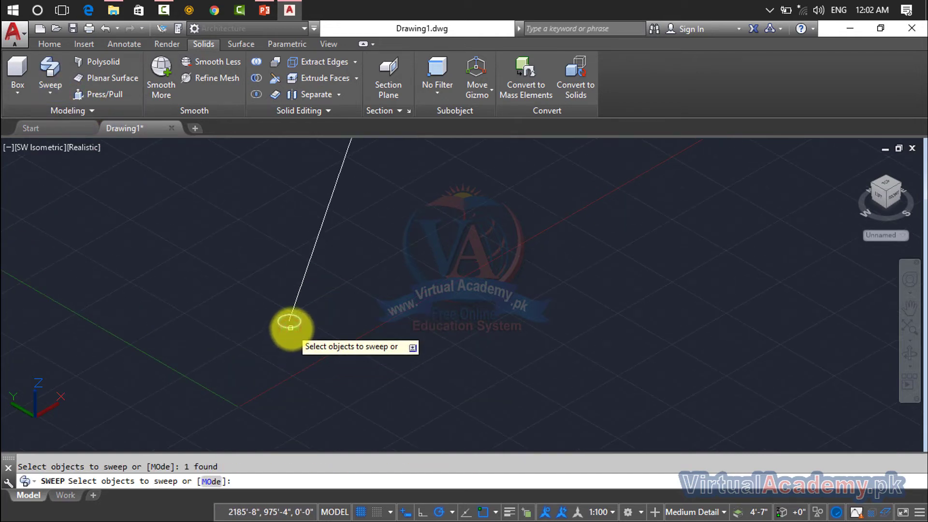
{"action": "key", "text": "Return"}
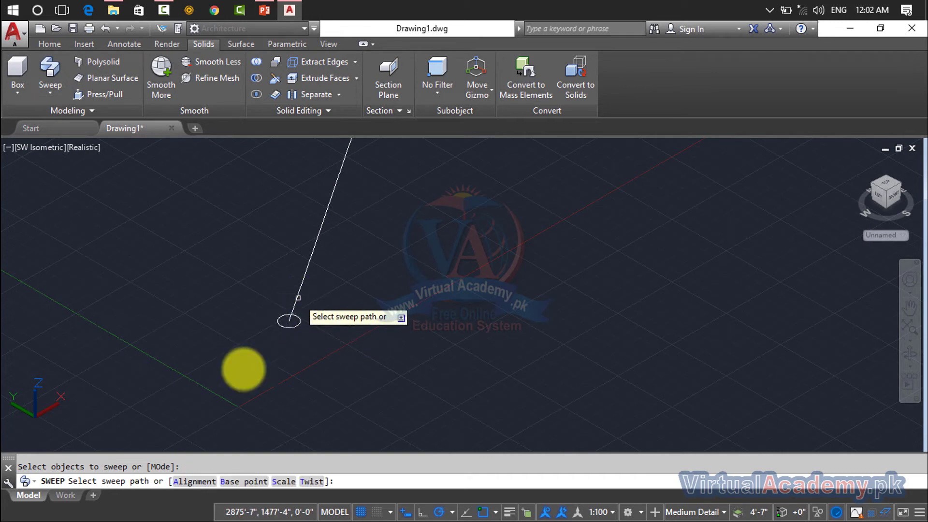
{"action": "left_click", "coordinate": [194, 481]}
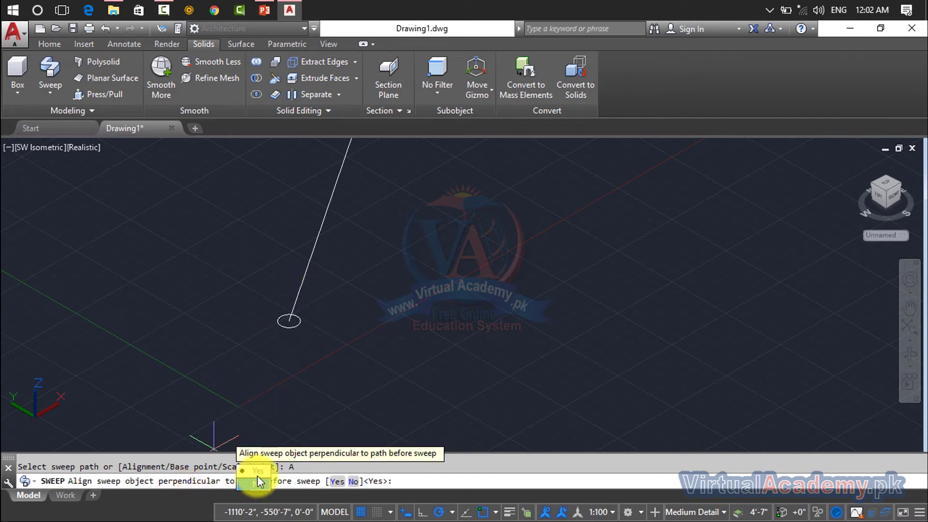
{"action": "left_click", "coordinate": [259, 471]}
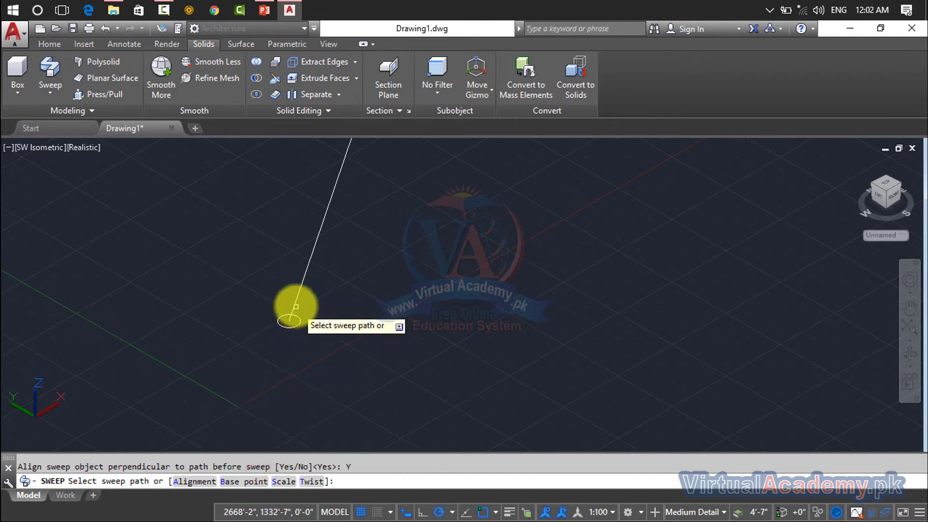
{"action": "left_click", "coordinate": [294, 303]}
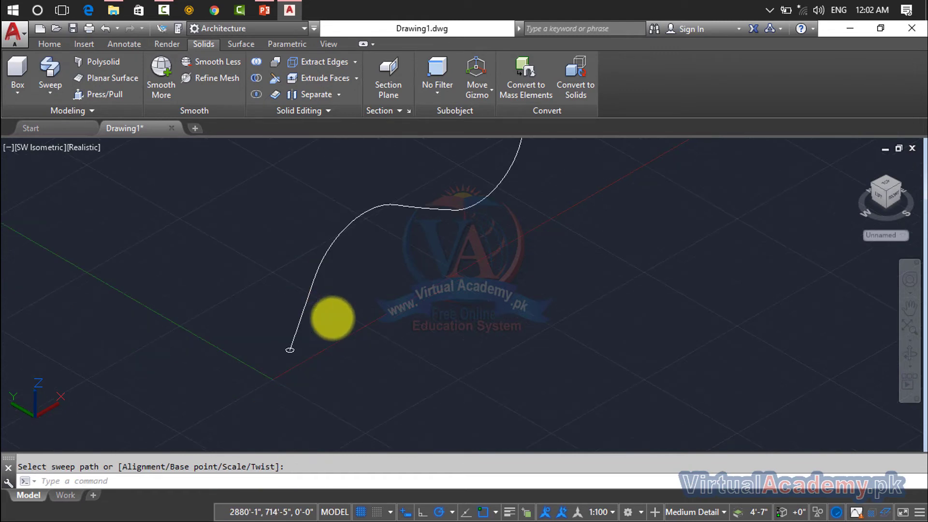
{"action": "key", "text": "ctrl+z"}
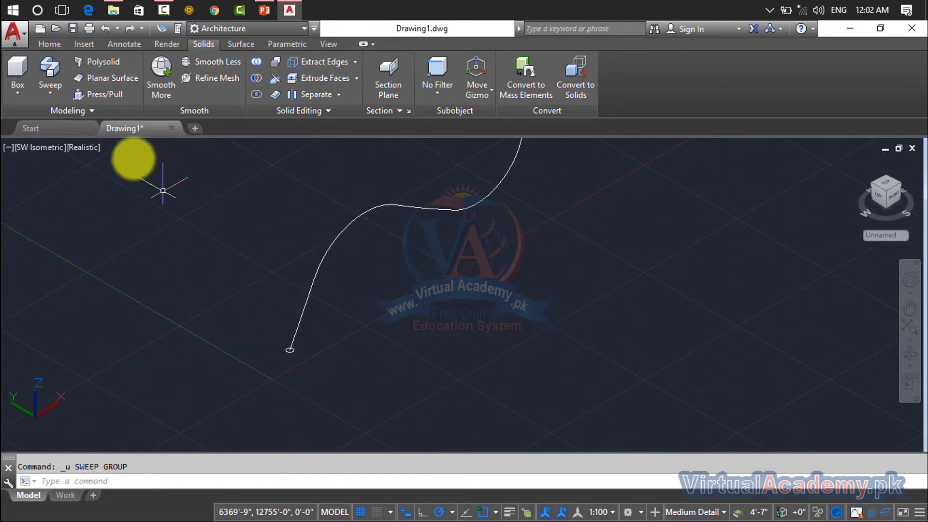
{"action": "left_click", "coordinate": [51, 97]}
{"action": "left_click", "coordinate": [60, 195]}
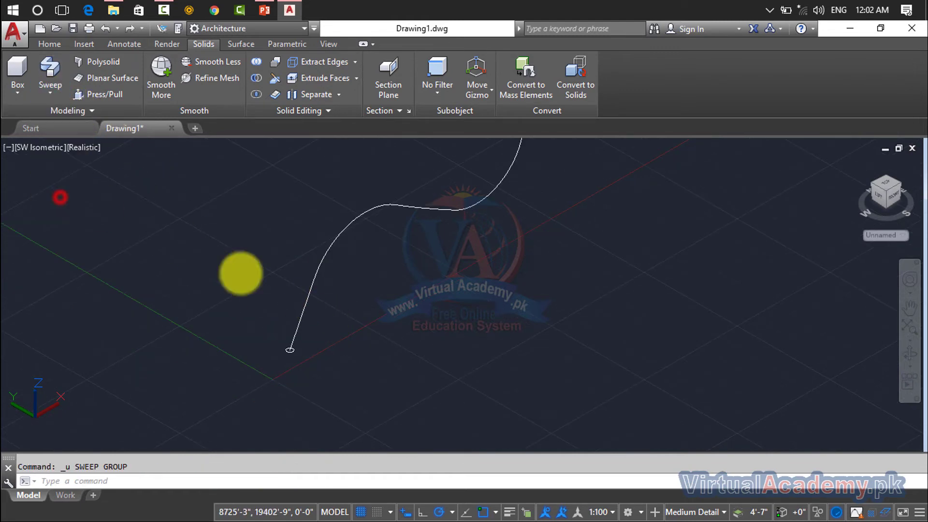
{"action": "scroll", "coordinate": [297, 367], "scroll_direction": "up", "scroll_amount": 5}
{"action": "left_click", "coordinate": [283, 311]}
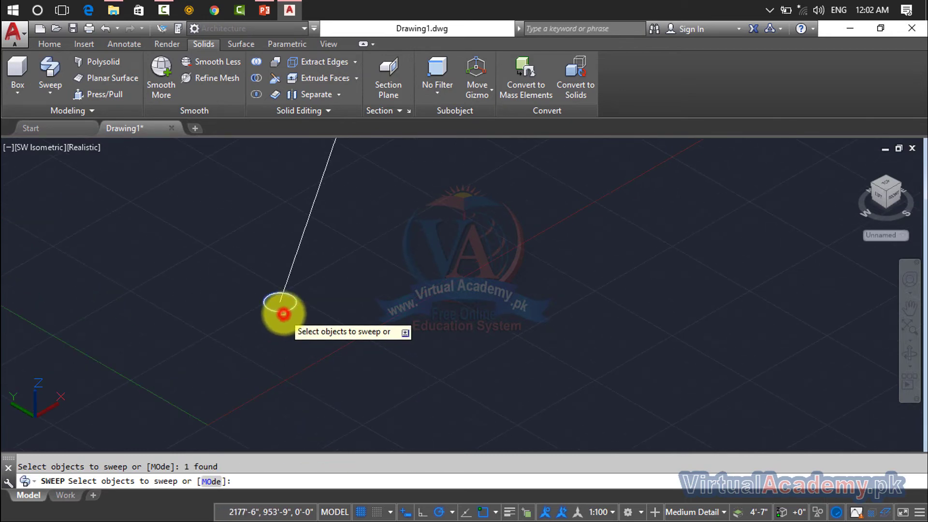
{"action": "key", "text": "Return"}
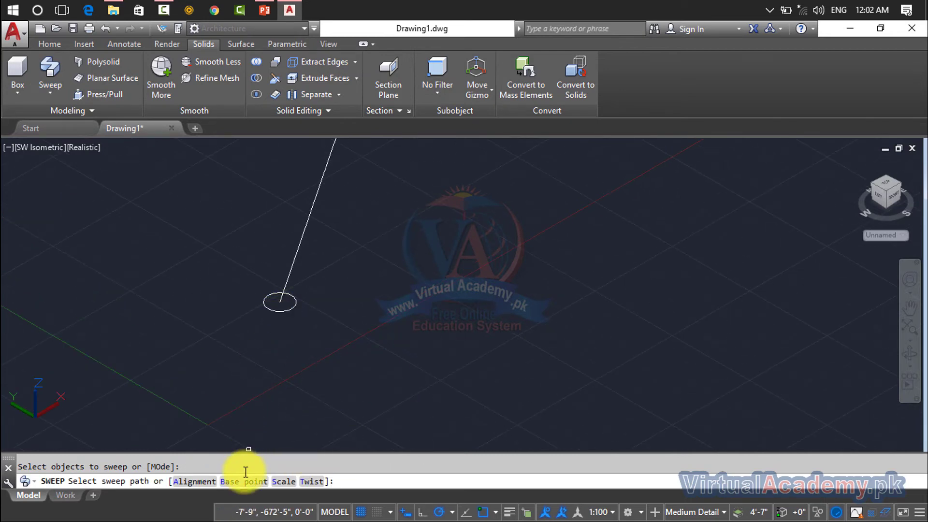
{"action": "left_click", "coordinate": [245, 481]}
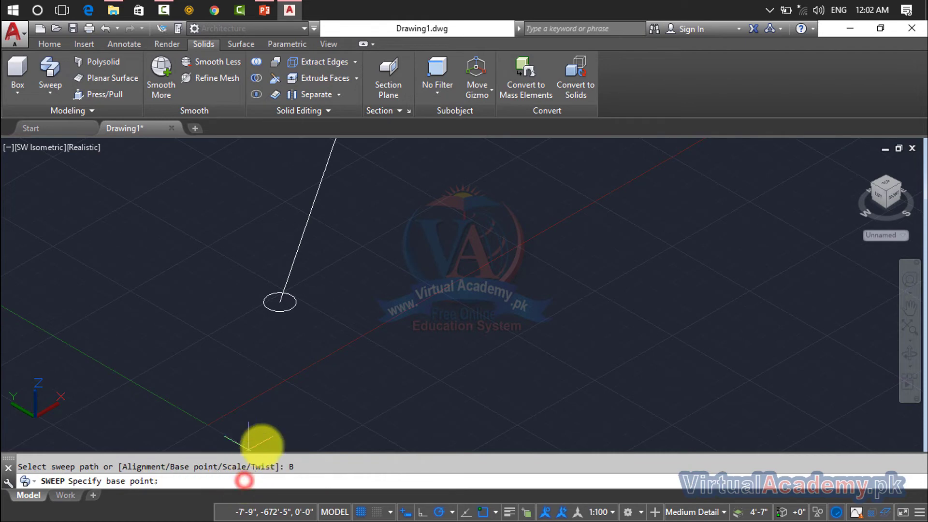
{"action": "left_click", "coordinate": [280, 301]}
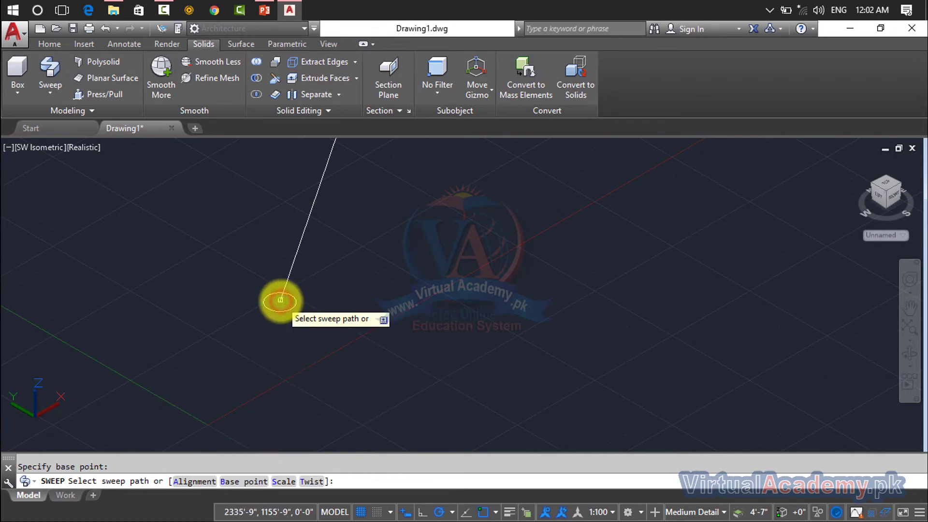
{"action": "left_click", "coordinate": [296, 253]}
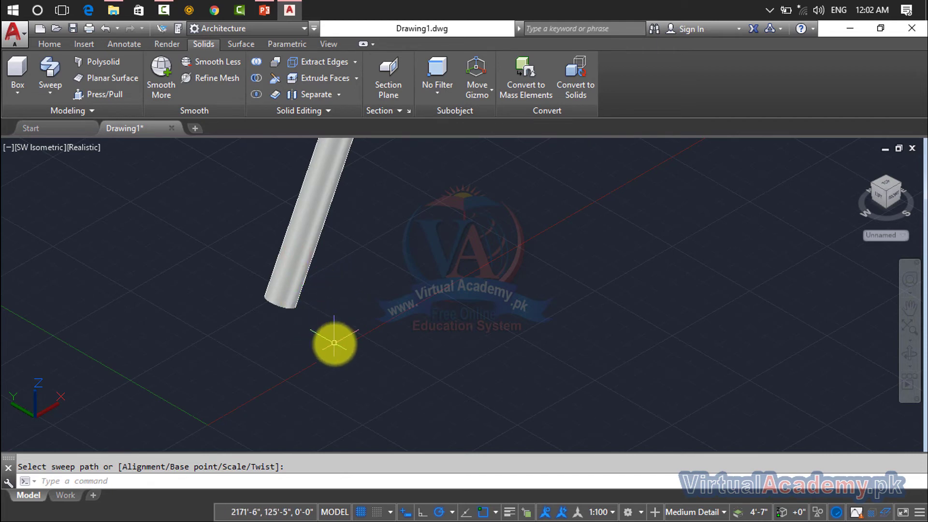
{"action": "key", "text": "ctrl+z"}
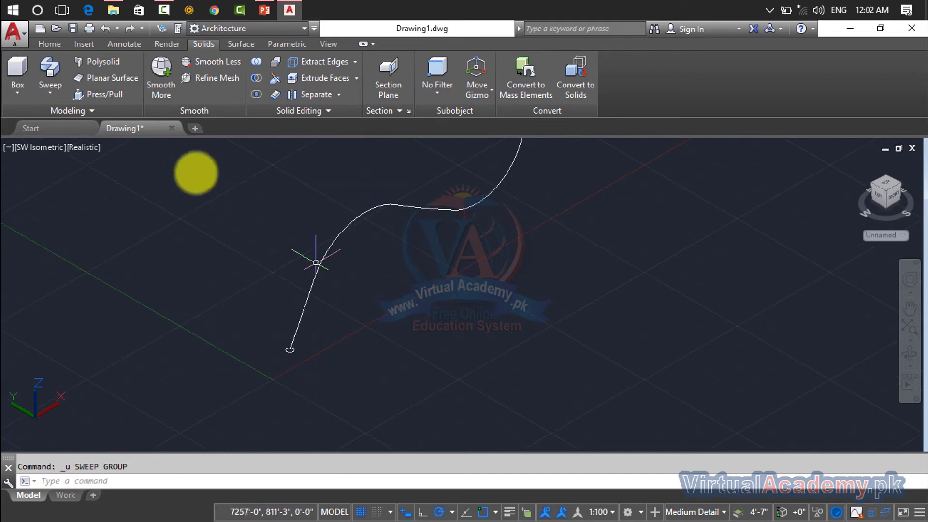
{"action": "left_click", "coordinate": [65, 89]}
{"action": "left_click", "coordinate": [70, 198]}
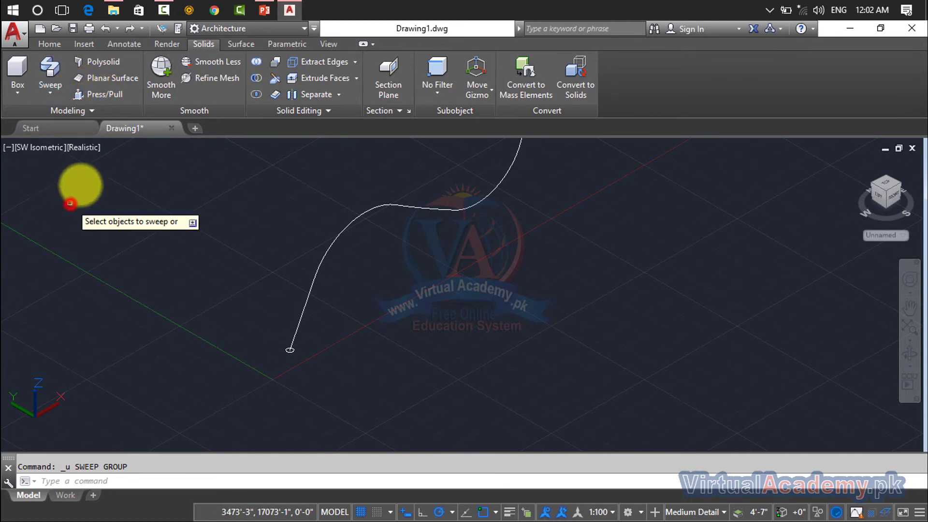
{"action": "scroll", "coordinate": [288, 358], "scroll_direction": "up", "scroll_amount": 2}
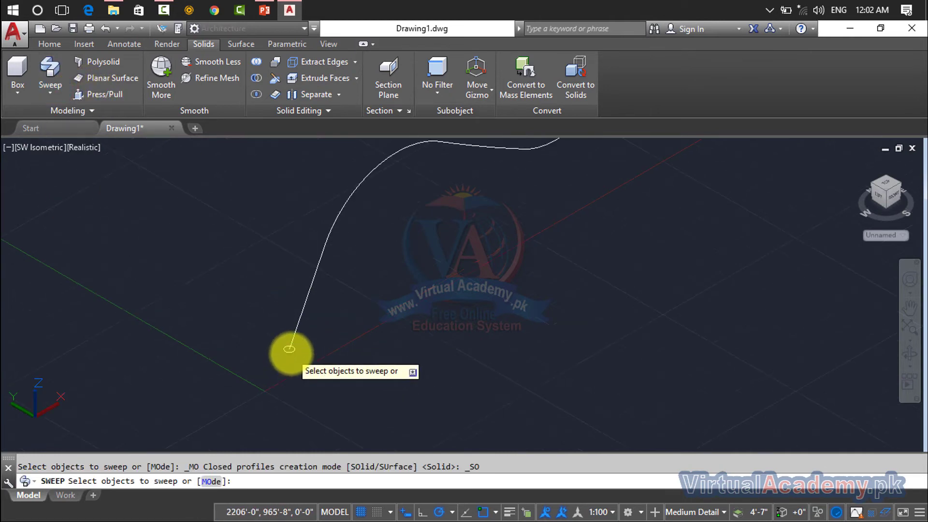
{"action": "scroll", "coordinate": [290, 353], "scroll_direction": "up", "scroll_amount": 3}
{"action": "key", "text": "Return"}
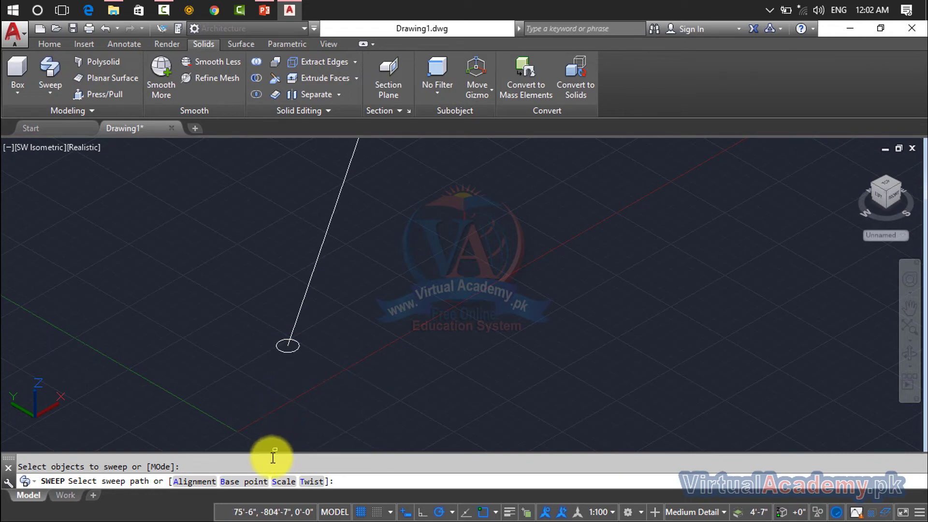
{"action": "left_click", "coordinate": [284, 481]}
{"action": "type", "text": "3"}
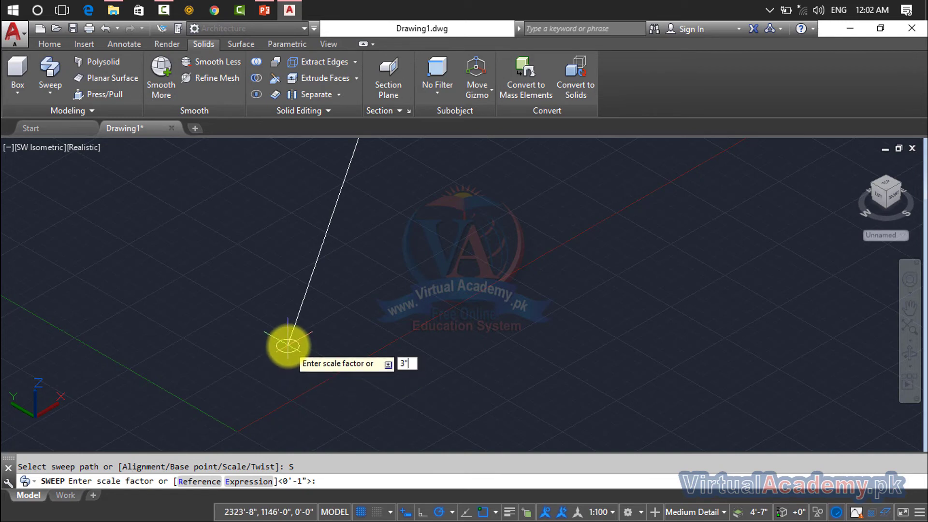
{"action": "key", "text": "Return"}
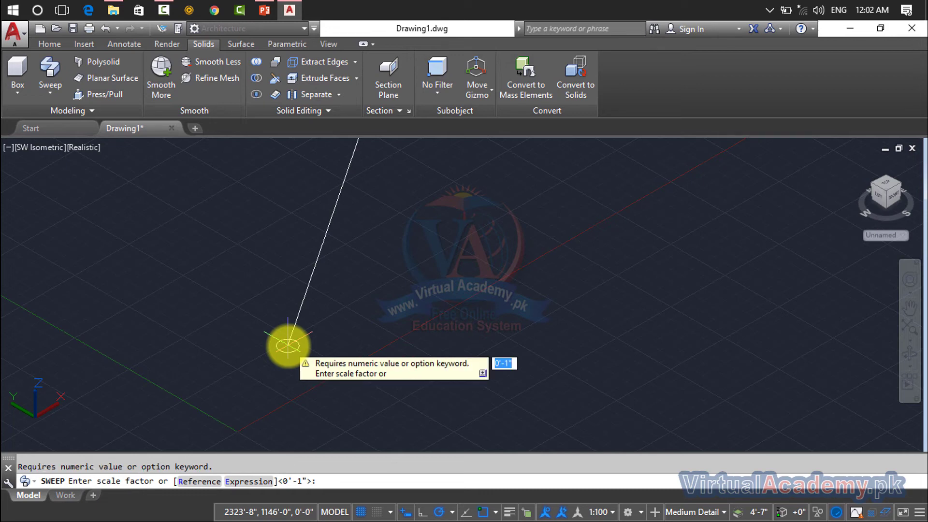
{"action": "key", "text": "Return"}
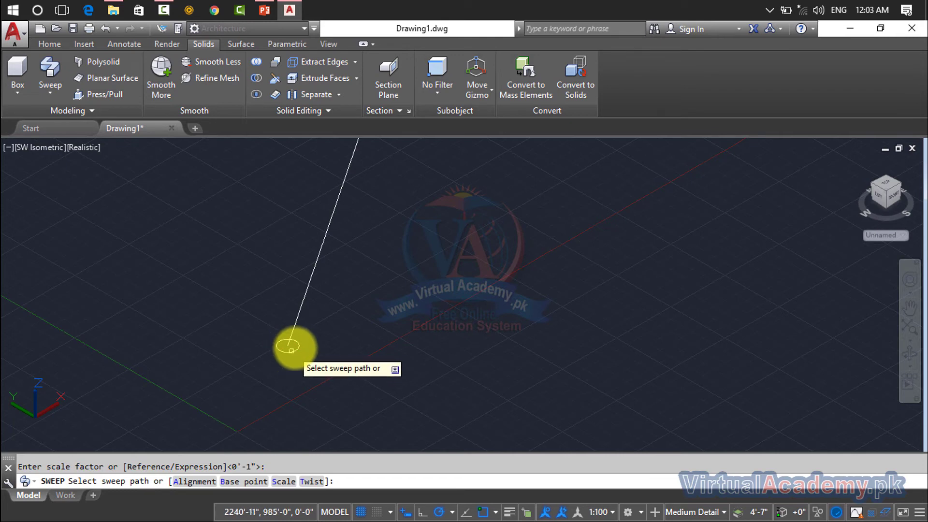
{"action": "left_click", "coordinate": [295, 327]}
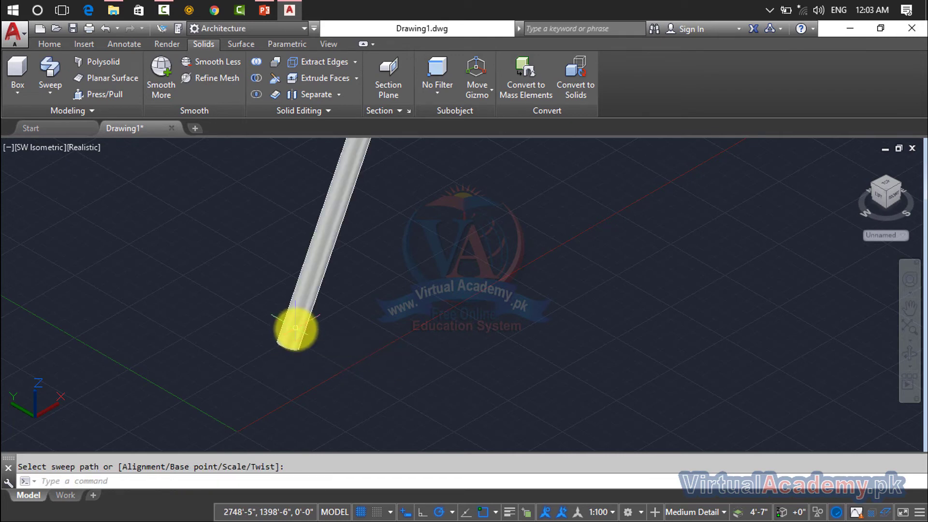
{"action": "key", "text": "ctrl+z"}
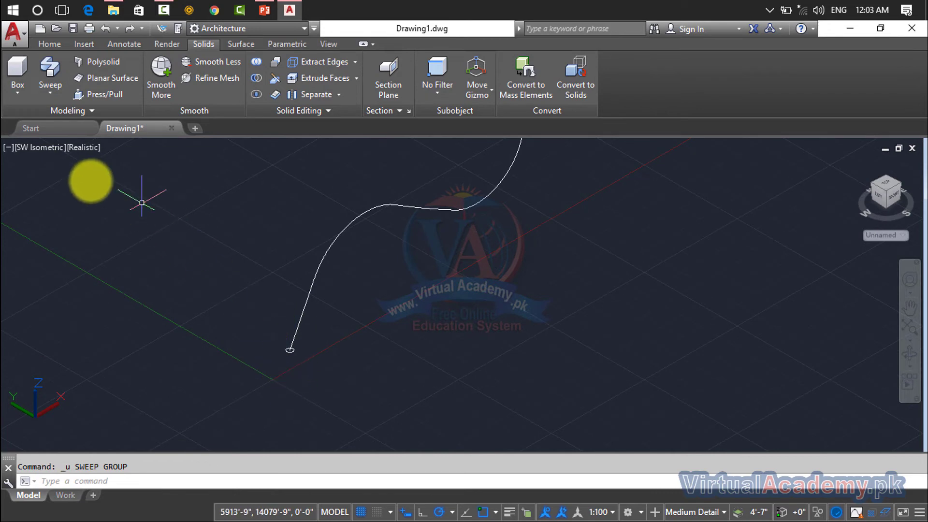
- Sweep the small circle along the S-curve with a 1" twist
{"action": "left_click", "coordinate": [58, 83]}
{"action": "left_click", "coordinate": [62, 213]}
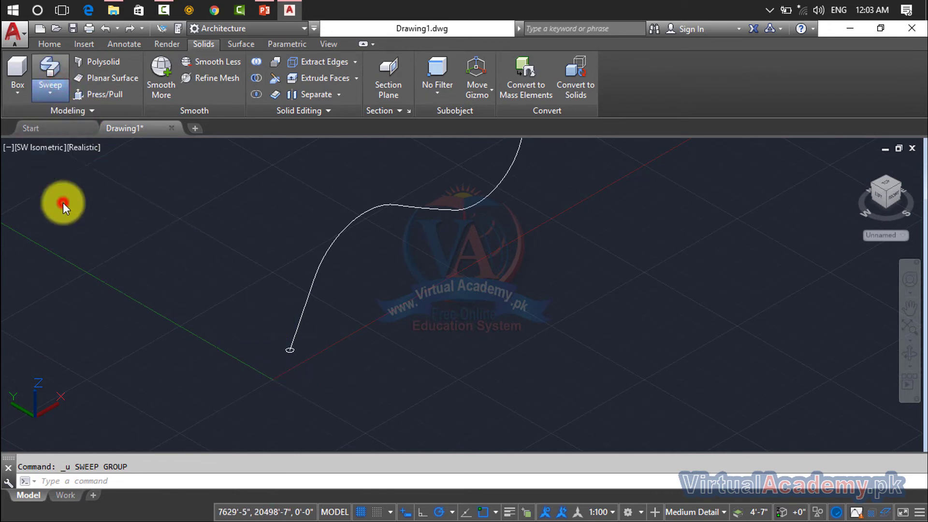
{"action": "scroll", "coordinate": [290, 347], "scroll_direction": "up", "scroll_amount": 3}
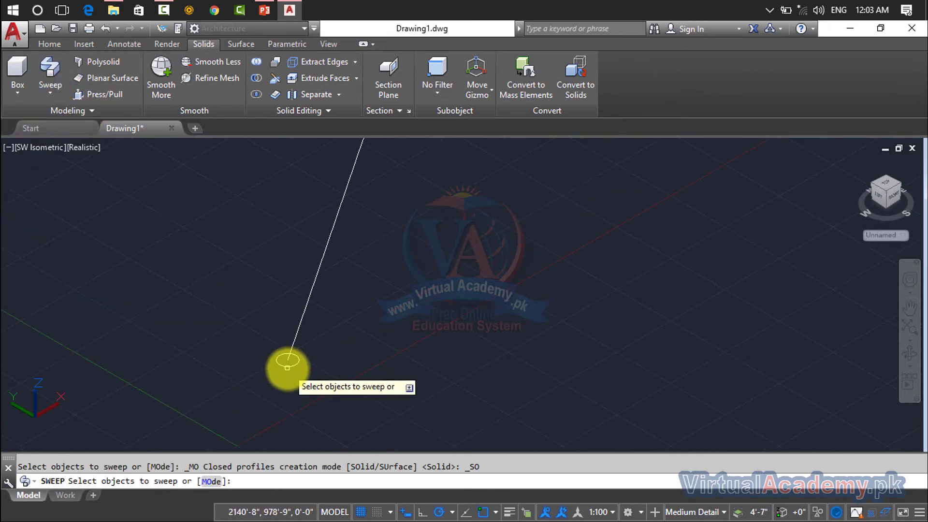
{"action": "left_click", "coordinate": [283, 363]}
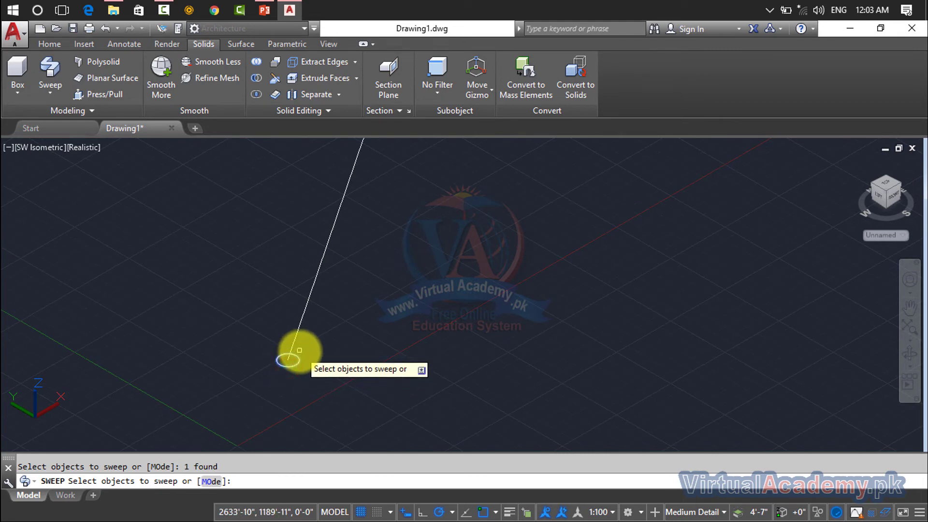
{"action": "key", "text": "Return"}
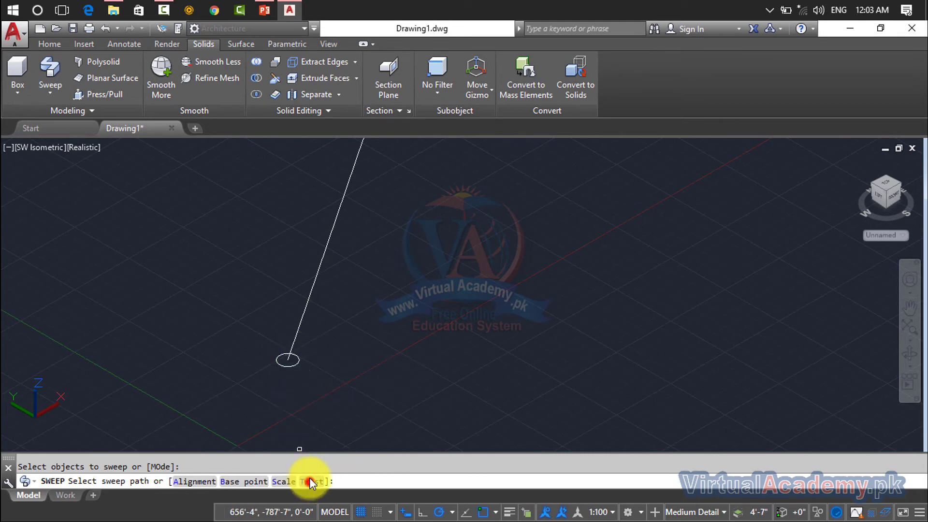
{"action": "left_click", "coordinate": [309, 481]}
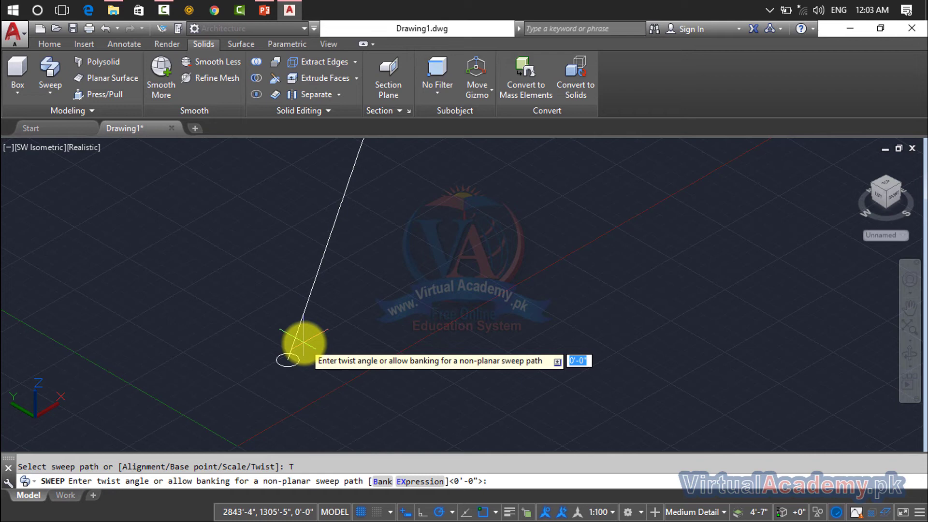
{"action": "type", "text": "1"}
{"action": "key", "text": "Return"}
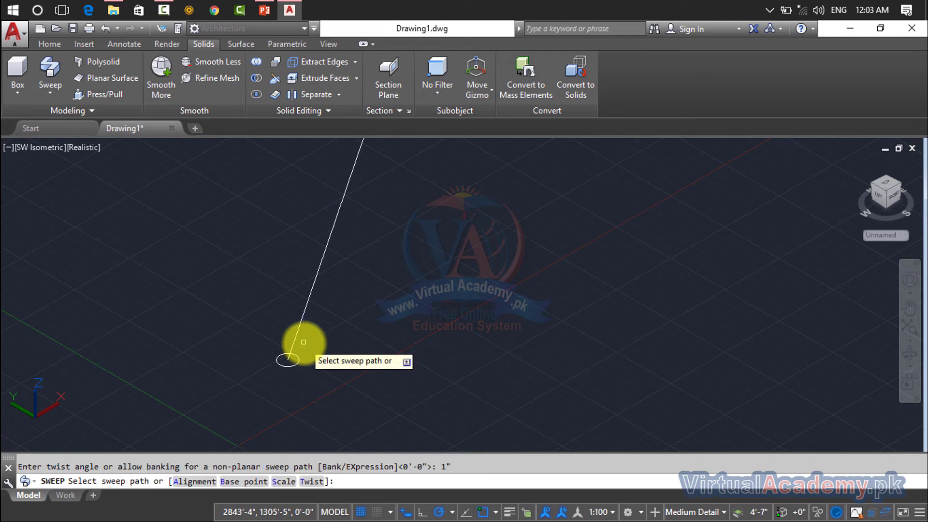
{"action": "left_click", "coordinate": [293, 342]}
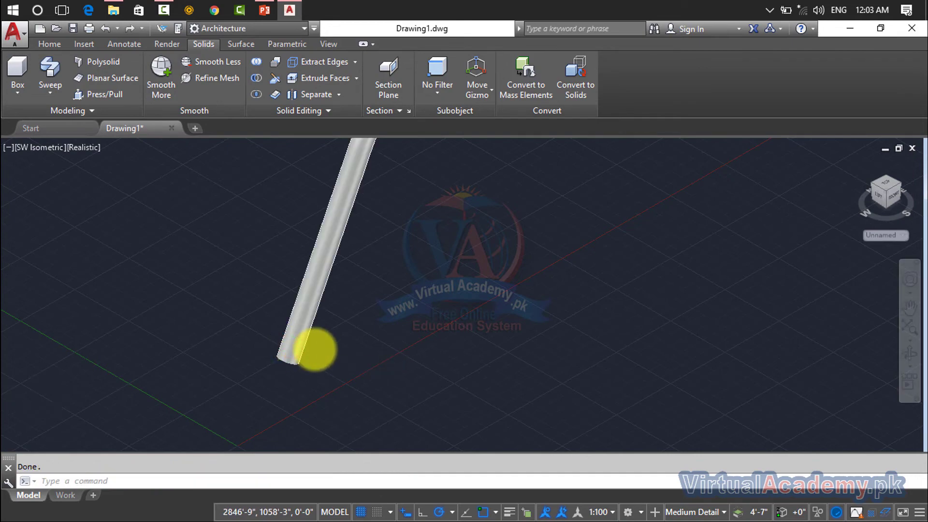
- Zoom to view the twisted tube and window-select it
{"action": "scroll", "coordinate": [346, 294], "scroll_direction": "up", "scroll_amount": 2}
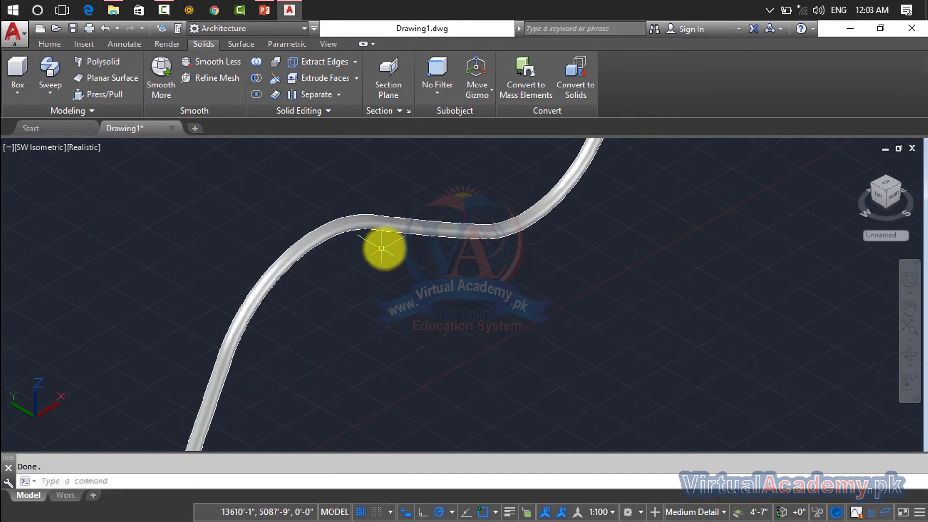
{"action": "scroll", "coordinate": [431, 213], "scroll_direction": "up", "scroll_amount": 2}
{"action": "scroll", "coordinate": [431, 215], "scroll_direction": "up", "scroll_amount": 2}
{"action": "scroll", "coordinate": [431, 217], "scroll_direction": "up", "scroll_amount": 1}
{"action": "scroll", "coordinate": [431, 217], "scroll_direction": "down", "scroll_amount": 3}
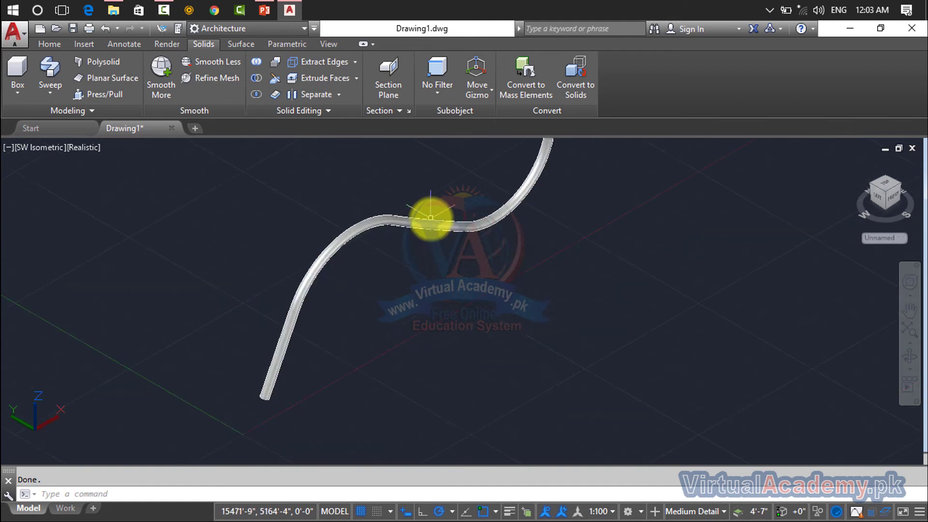
{"action": "scroll", "coordinate": [481, 208], "scroll_direction": "down", "scroll_amount": 2}
{"action": "left_click", "coordinate": [503, 200]}
{"action": "left_click", "coordinate": [397, 259]}
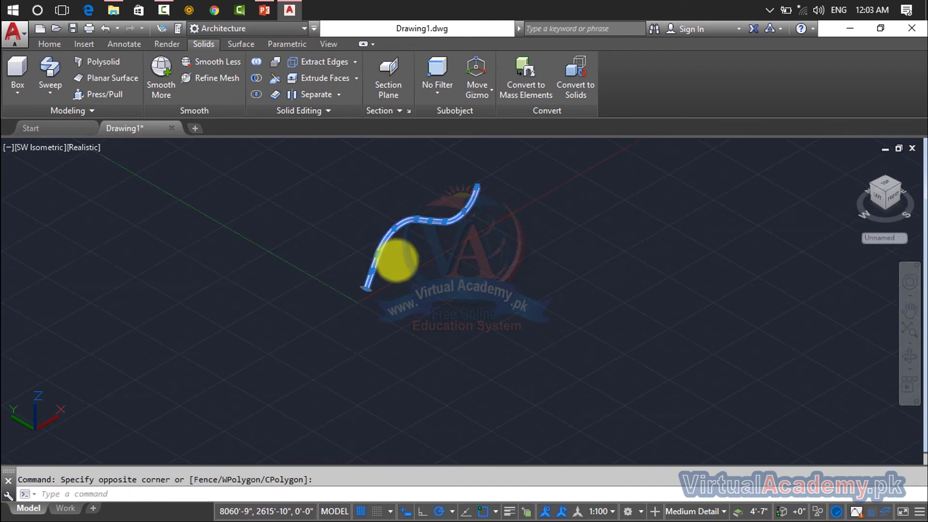
- Delete the swept tube and start a helix, placing its base centre
{"action": "key", "text": "Delete"}
{"action": "left_click", "coordinate": [87, 44]}
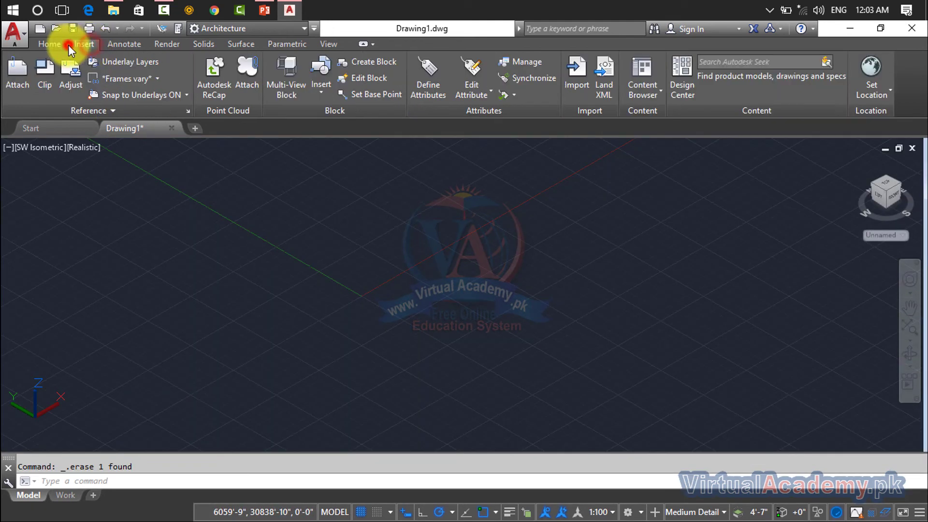
{"action": "left_click", "coordinate": [67, 45]}
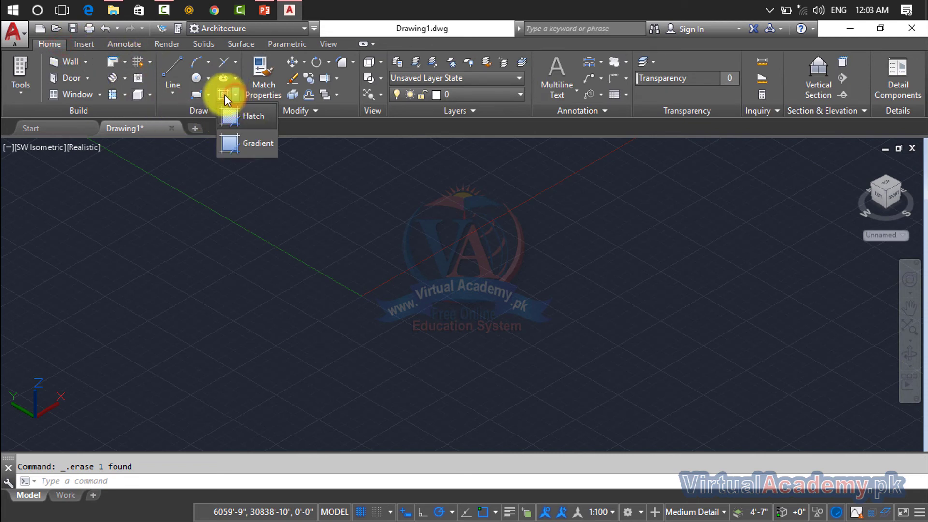
{"action": "left_click", "coordinate": [208, 94]}
{"action": "left_click", "coordinate": [213, 285]}
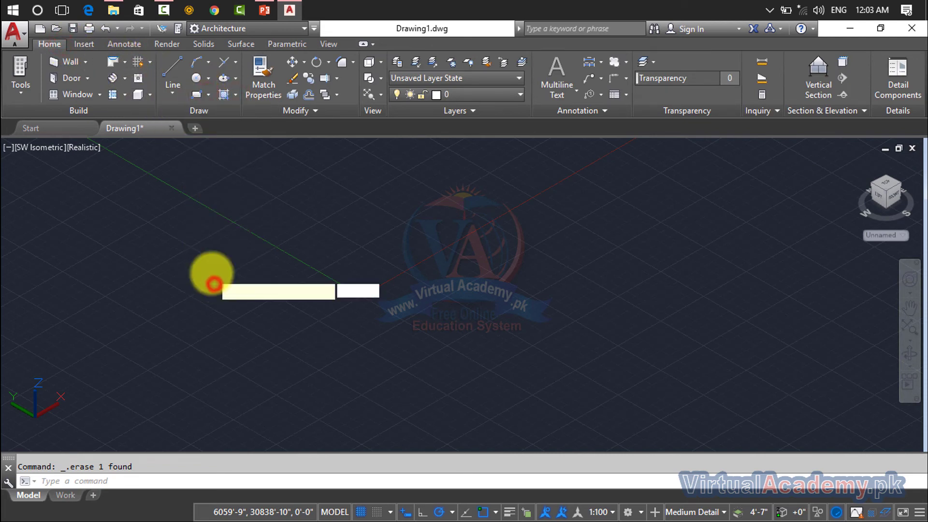
{"action": "left_click", "coordinate": [278, 309]}
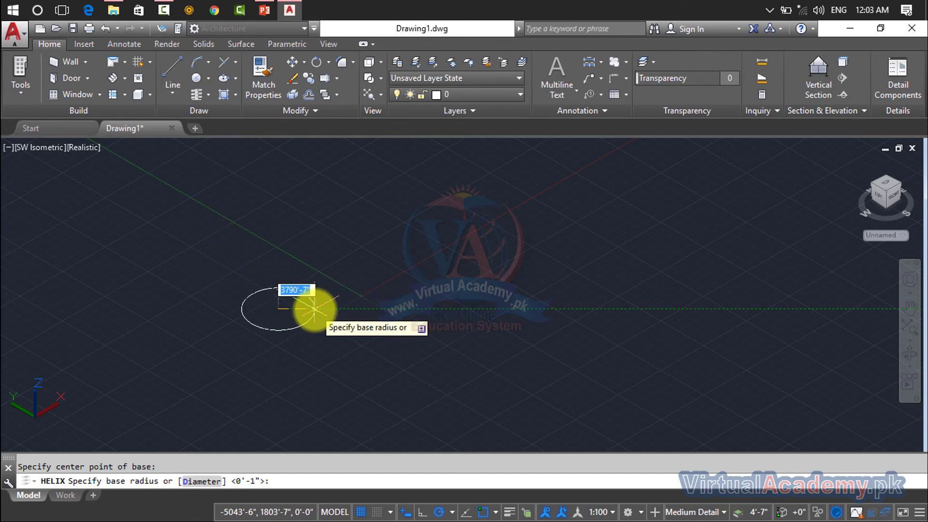
- Set the helix base radius to 10' while adjusting the view
{"action": "scroll", "coordinate": [300, 309], "scroll_direction": "down", "scroll_amount": 3}
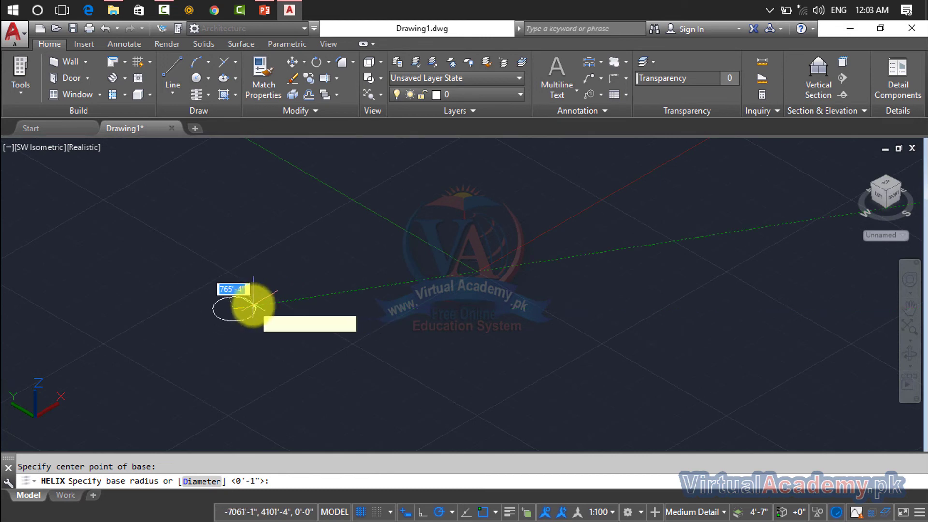
{"action": "scroll", "coordinate": [251, 306], "scroll_direction": "up", "scroll_amount": 4}
{"action": "mouse_move", "coordinate": [253, 307]}
{"action": "middle_mouse_down"}
{"action": "mouse_move", "coordinate": [166, 339]}
{"action": "mouse_move", "coordinate": [472, 337]}
{"action": "middle_mouse_up"}
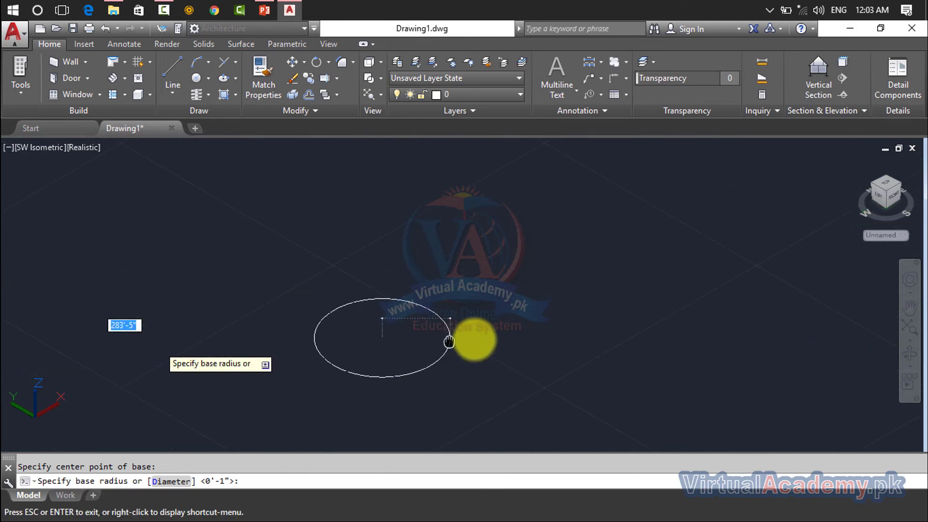
{"action": "scroll", "coordinate": [424, 342], "scroll_direction": "down", "scroll_amount": 1}
{"action": "scroll", "coordinate": [411, 341], "scroll_direction": "down", "scroll_amount": 1}
{"action": "scroll", "coordinate": [392, 338], "scroll_direction": "up", "scroll_amount": 4}
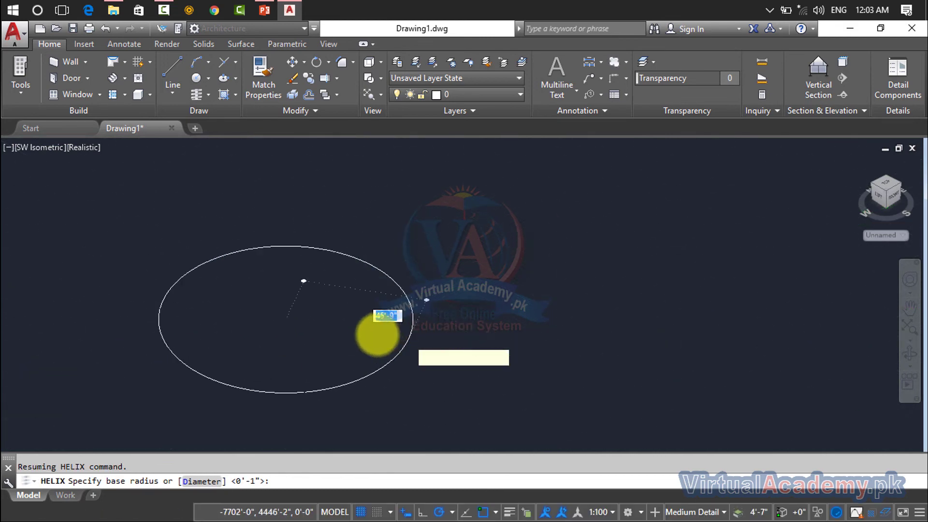
{"action": "scroll", "coordinate": [270, 324], "scroll_direction": "down", "scroll_amount": 4}
{"action": "scroll", "coordinate": [251, 318], "scroll_direction": "down", "scroll_amount": 2}
{"action": "scroll", "coordinate": [253, 320], "scroll_direction": "up", "scroll_amount": 2}
{"action": "scroll", "coordinate": [254, 322], "scroll_direction": "up", "scroll_amount": 2}
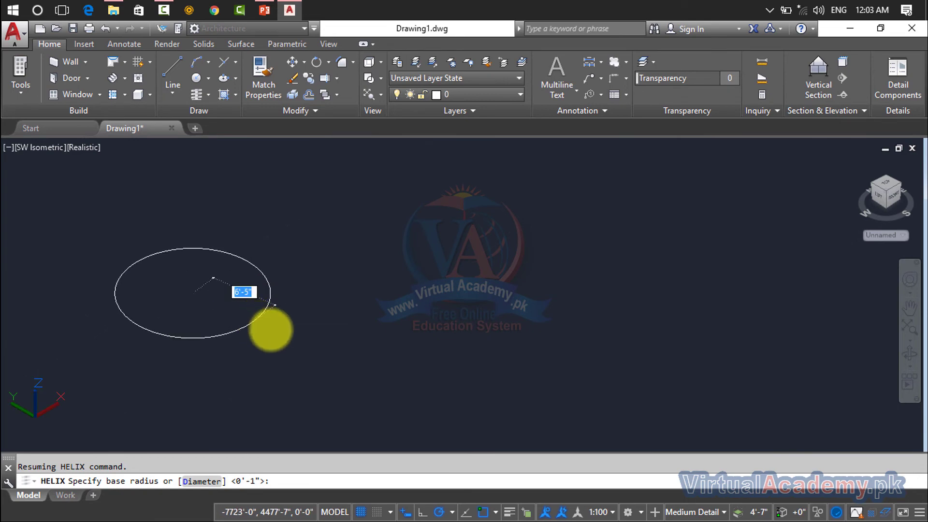
{"action": "middle_click_drag", "start_coordinate": [269, 327], "coordinate": [383, 397]}
{"action": "type", "text": "10'"}
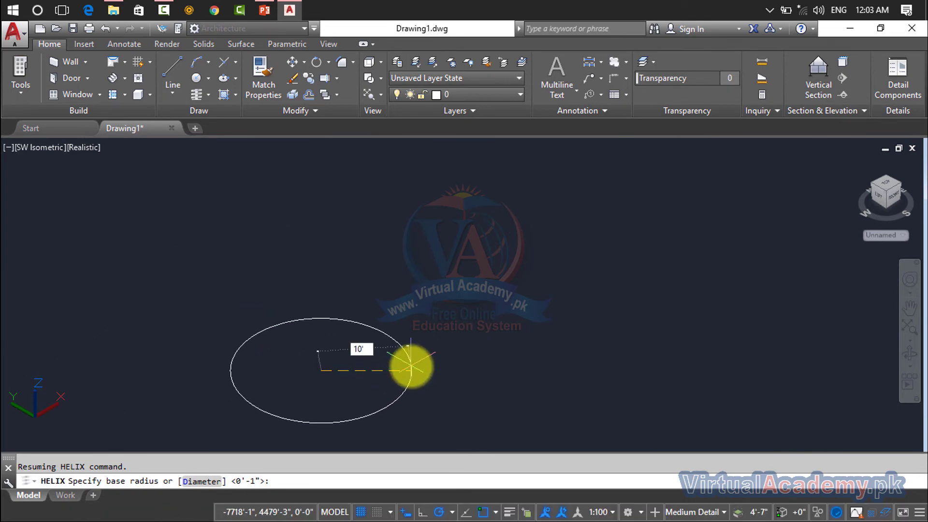
{"action": "key", "text": "Return"}
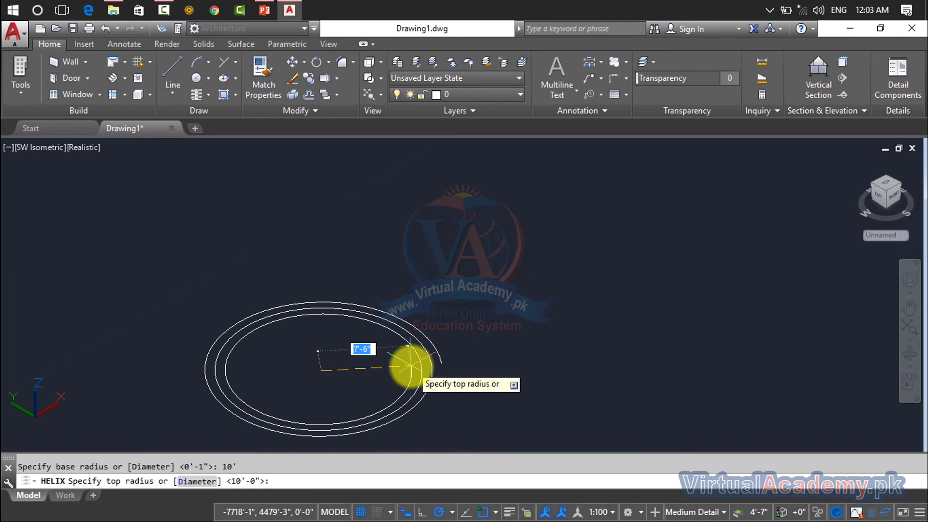
{"action": "scroll", "coordinate": [406, 338], "scroll_direction": "up", "scroll_amount": 3}
{"action": "scroll", "coordinate": [394, 218], "scroll_direction": "down", "scroll_amount": 2}
{"action": "type", "text": "10'"}
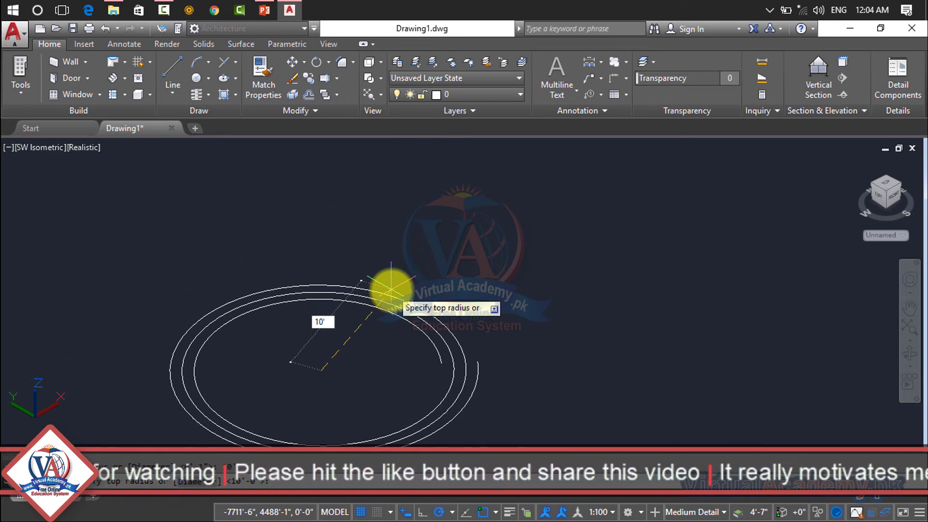
- Finish the helix with a 10' top radius, 6 turns and 100' height
{"action": "left_click", "coordinate": [390, 289]}
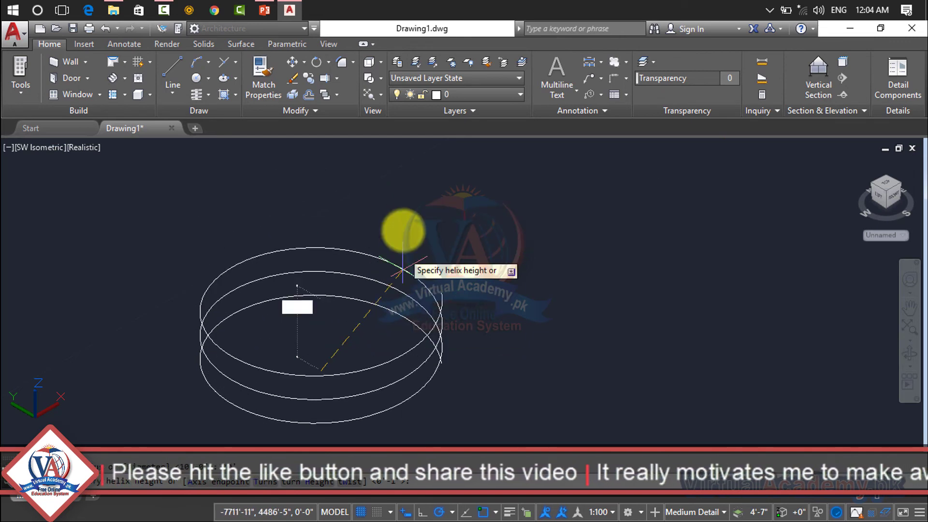
{"action": "left_click", "coordinate": [259, 484]}
{"action": "type", "text": "6"}
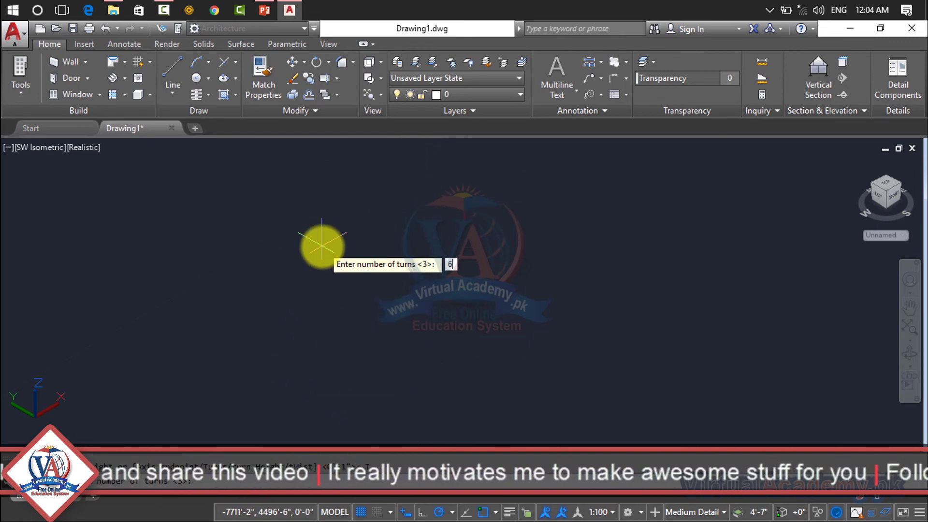
{"action": "key", "text": "Return"}
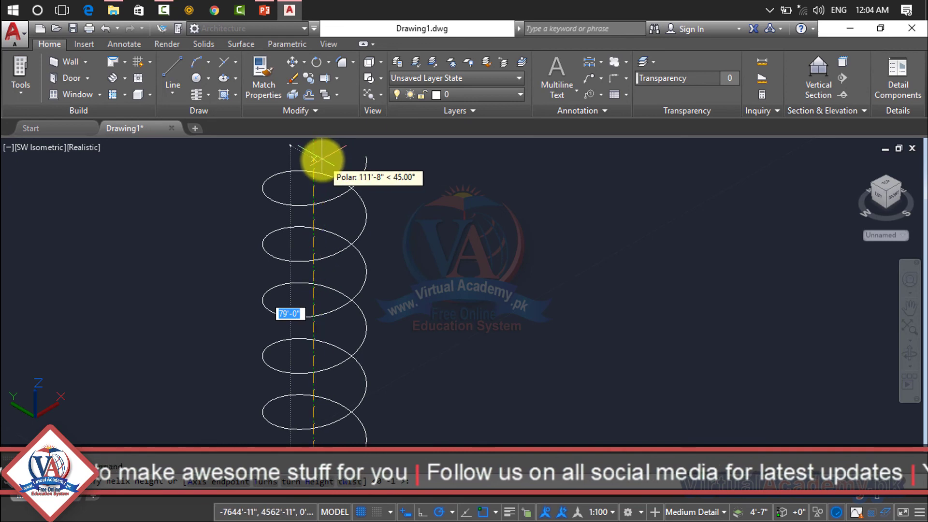
{"action": "middle_click_drag", "start_coordinate": [317, 157], "coordinate": [327, 253]}
{"action": "type", "text": "100"}
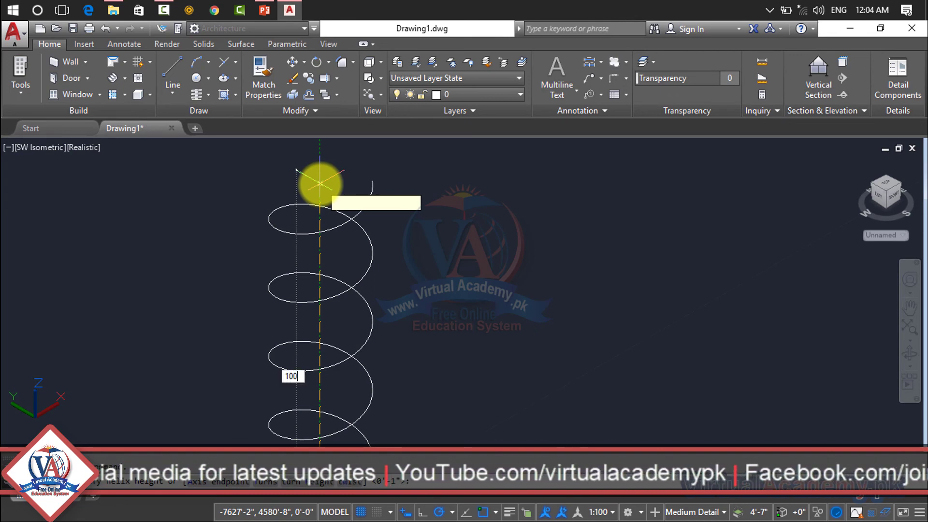
{"action": "key", "text": "Return"}
{"action": "scroll", "coordinate": [373, 280], "scroll_direction": "down", "scroll_amount": 2}
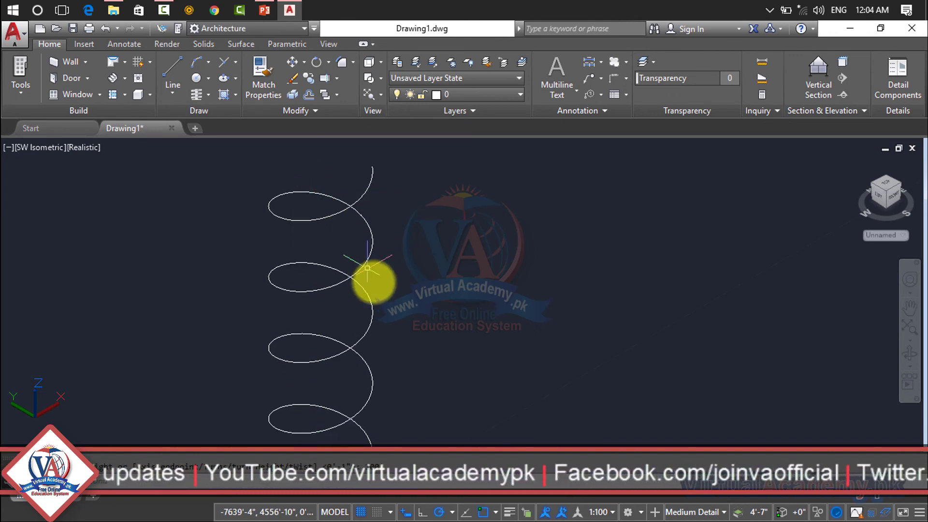
{"action": "scroll", "coordinate": [373, 280], "scroll_direction": "down", "scroll_amount": 2}
{"action": "scroll", "coordinate": [414, 369], "scroll_direction": "up", "scroll_amount": 1}
{"action": "scroll", "coordinate": [423, 360], "scroll_direction": "up", "scroll_amount": 3}
{"action": "scroll", "coordinate": [422, 360], "scroll_direction": "up", "scroll_amount": 2}
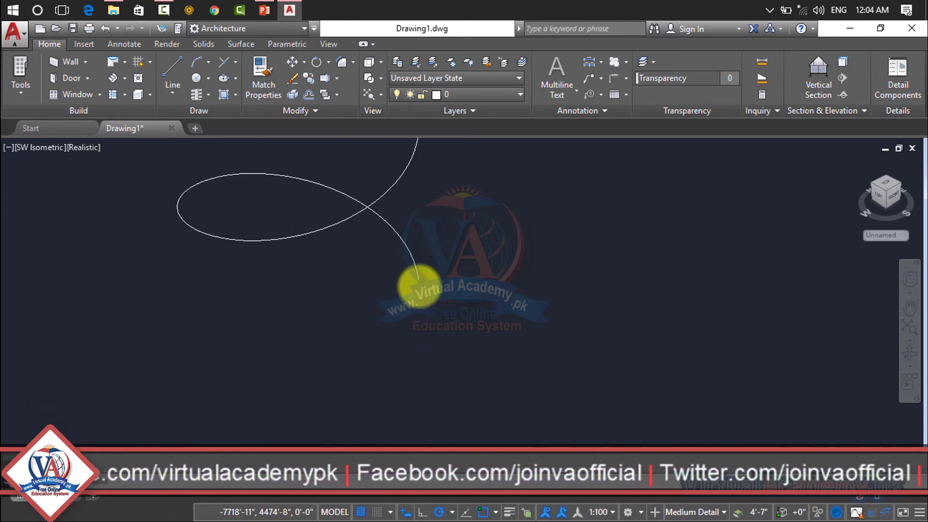
{"action": "scroll", "coordinate": [423, 382], "scroll_direction": "up", "scroll_amount": 2}
- Draw a small circle with C centred at the helix's lower end
{"action": "type", "text": "c"}
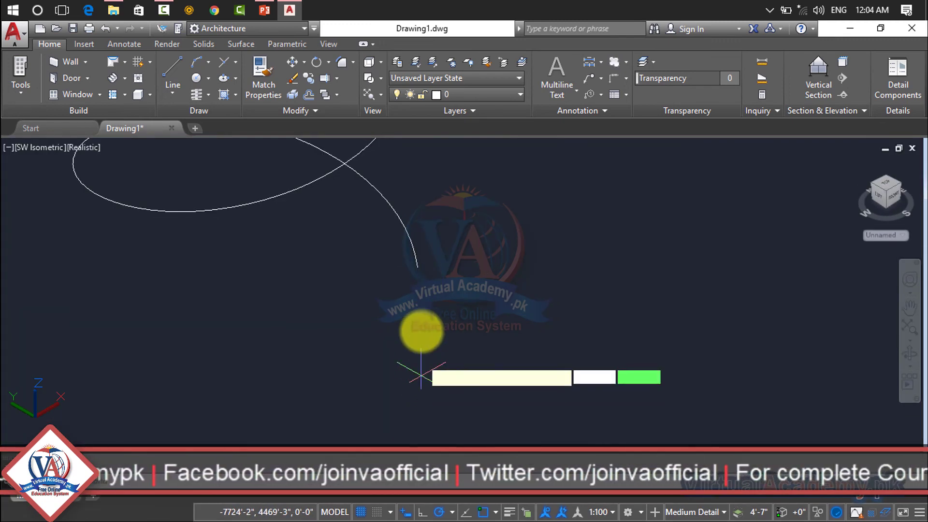
{"action": "key", "text": "Return"}
{"action": "left_click", "coordinate": [419, 288]}
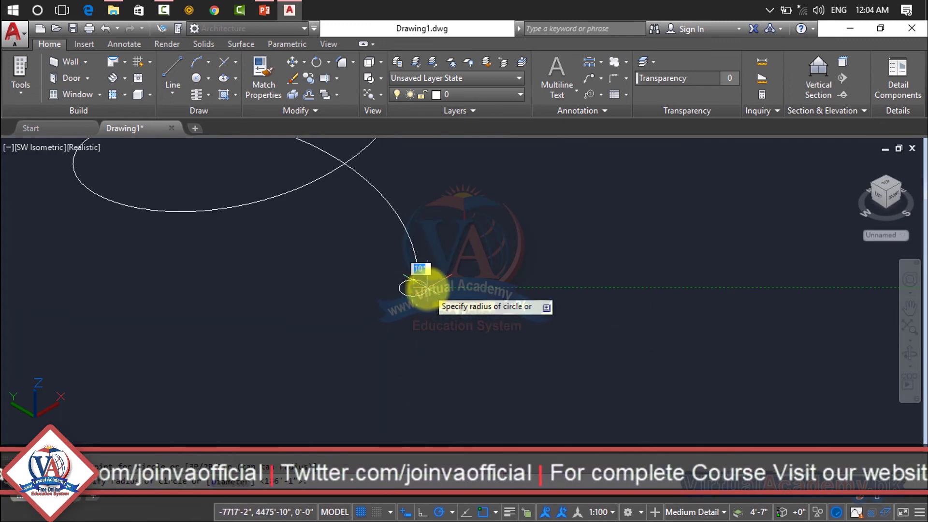
{"action": "left_click", "coordinate": [425, 286]}
{"action": "type", "text": "SW"}
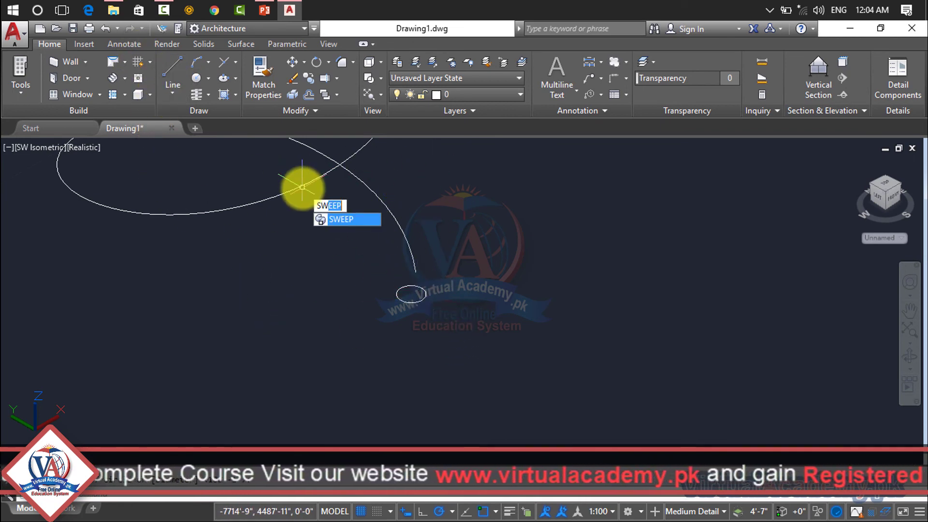
- Start SWEEP and select the small circle as the profile
{"action": "key", "text": "Return"}
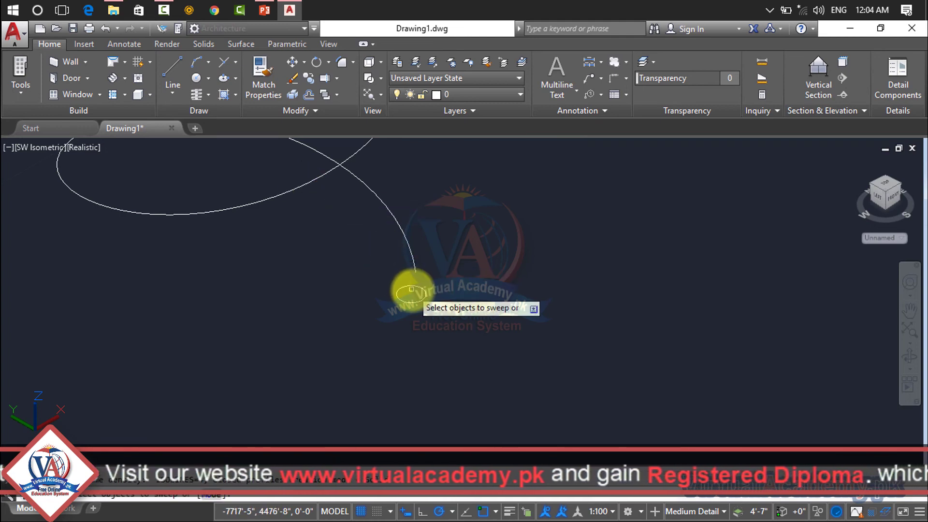
{"action": "left_click", "coordinate": [421, 302]}
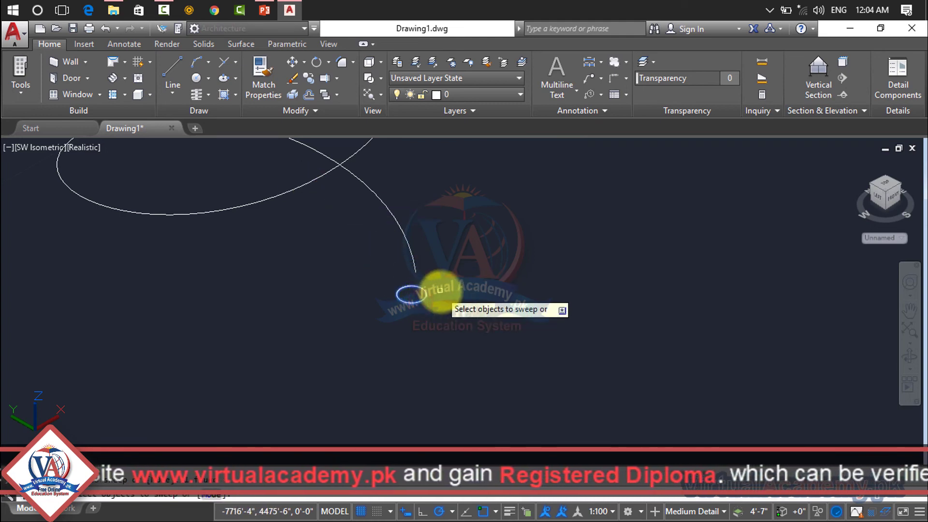
{"action": "key", "text": "Return"}
{"action": "left_click", "coordinate": [413, 254]}
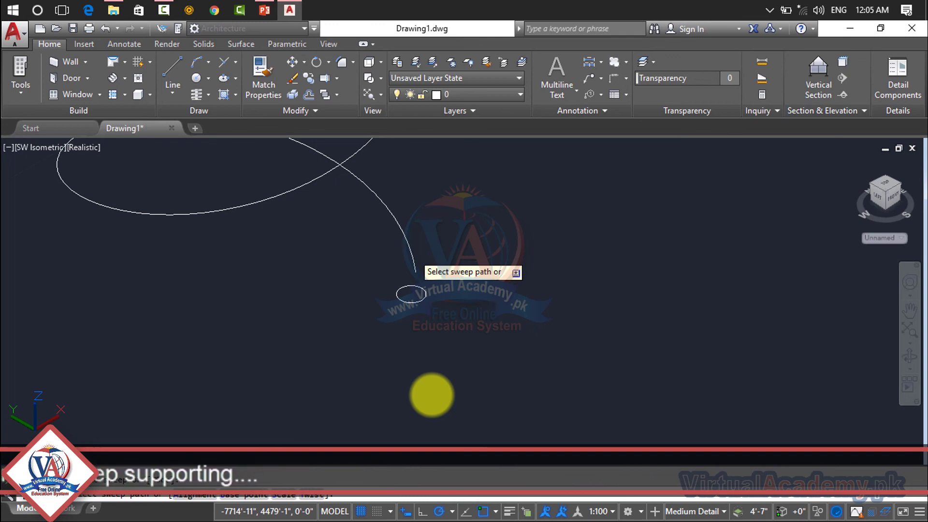
- Pick the helix as the path, sweeping the circle into a six-turn coil spring
{"action": "left_click", "coordinate": [414, 264]}
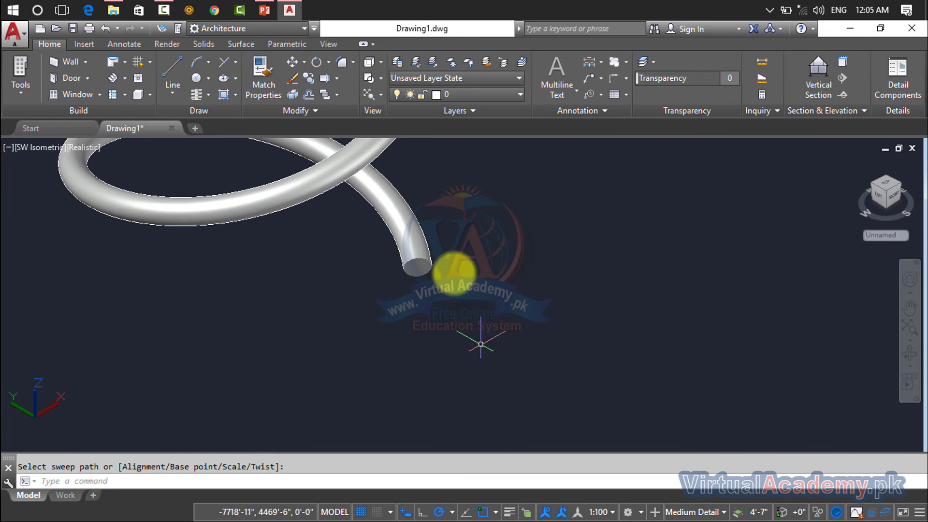
{"action": "scroll", "coordinate": [430, 232], "scroll_direction": "down", "scroll_amount": 2}
{"action": "scroll", "coordinate": [425, 251], "scroll_direction": "down", "scroll_amount": 2}
{"action": "scroll", "coordinate": [426, 253], "scroll_direction": "down", "scroll_amount": 2}
{"action": "scroll", "coordinate": [406, 304], "scroll_direction": "down", "scroll_amount": 2}
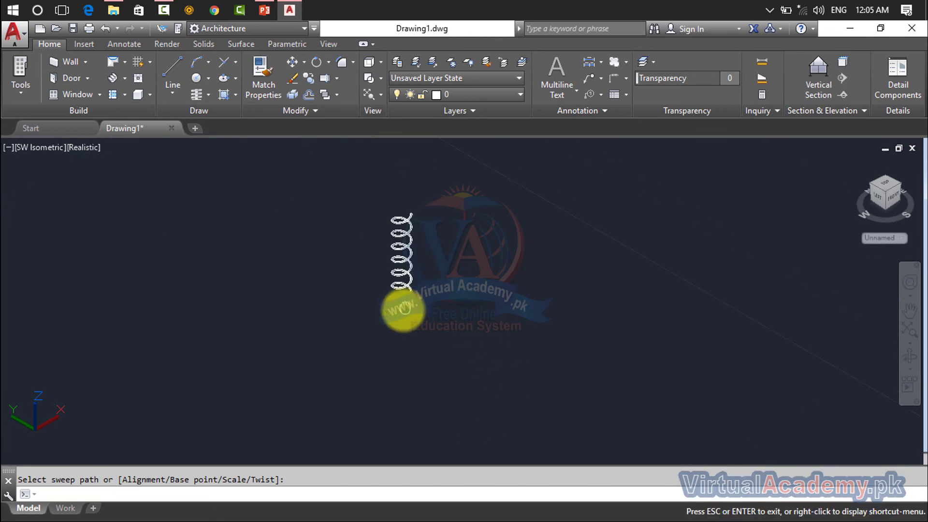
{"action": "scroll", "coordinate": [404, 307], "scroll_direction": "up", "scroll_amount": 1}
{"action": "scroll", "coordinate": [400, 259], "scroll_direction": "up", "scroll_amount": 2}
{"action": "scroll", "coordinate": [373, 215], "scroll_direction": "up", "scroll_amount": 2}
{"action": "scroll", "coordinate": [373, 218], "scroll_direction": "up", "scroll_amount": 2}
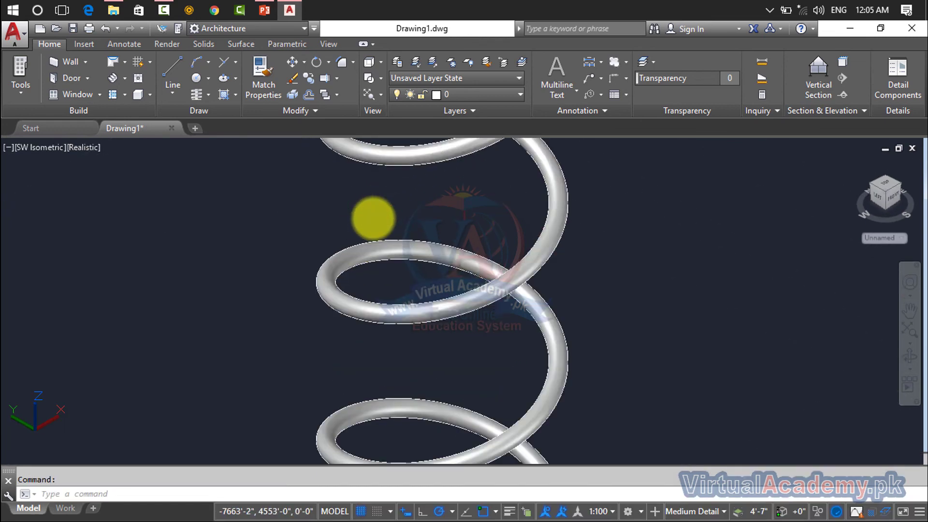
{"action": "scroll", "coordinate": [373, 218], "scroll_direction": "up", "scroll_amount": 2}
- Zoom out and window-select the finished spring solid
{"action": "scroll", "coordinate": [373, 217], "scroll_direction": "down", "scroll_amount": 1}
{"action": "scroll", "coordinate": [429, 291], "scroll_direction": "down", "scroll_amount": 2}
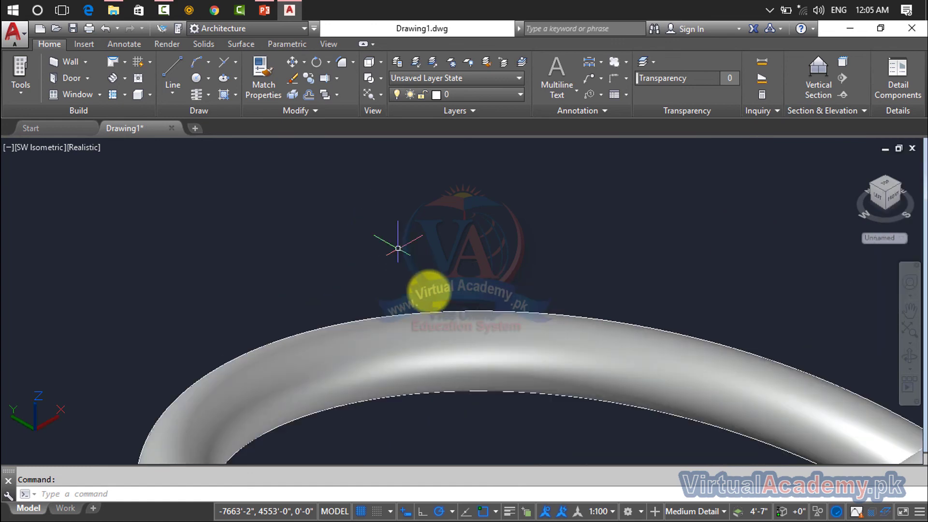
{"action": "scroll", "coordinate": [434, 294], "scroll_direction": "down", "scroll_amount": 2}
{"action": "scroll", "coordinate": [434, 299], "scroll_direction": "down", "scroll_amount": 2}
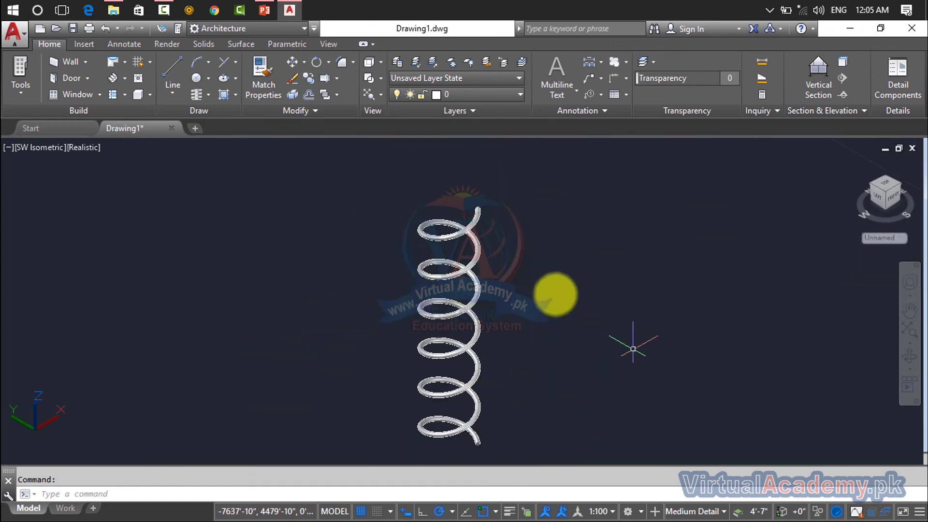
{"action": "scroll", "coordinate": [536, 285], "scroll_direction": "down", "scroll_amount": 3}
{"action": "middle_click_drag", "start_coordinate": [531, 288], "coordinate": [375, 279]}
{"action": "left_click", "coordinate": [445, 199]}
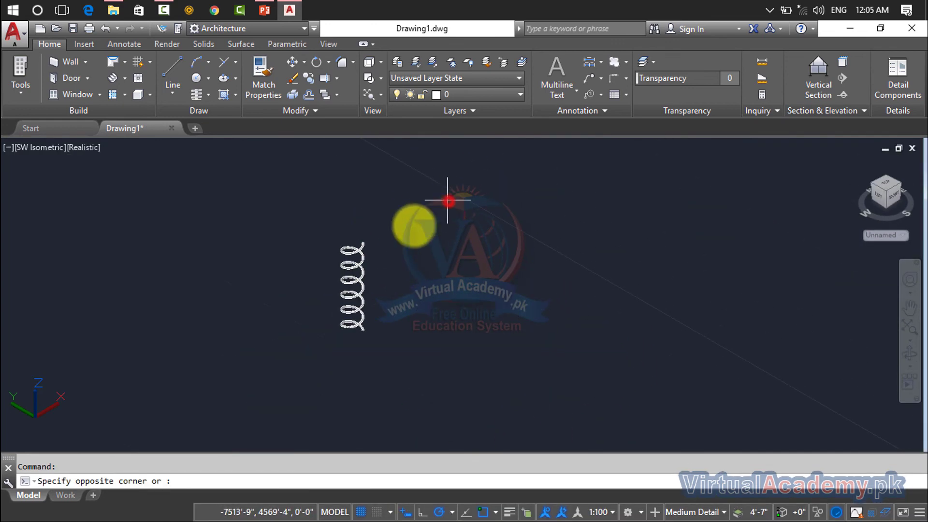
{"action": "left_click", "coordinate": [304, 366]}
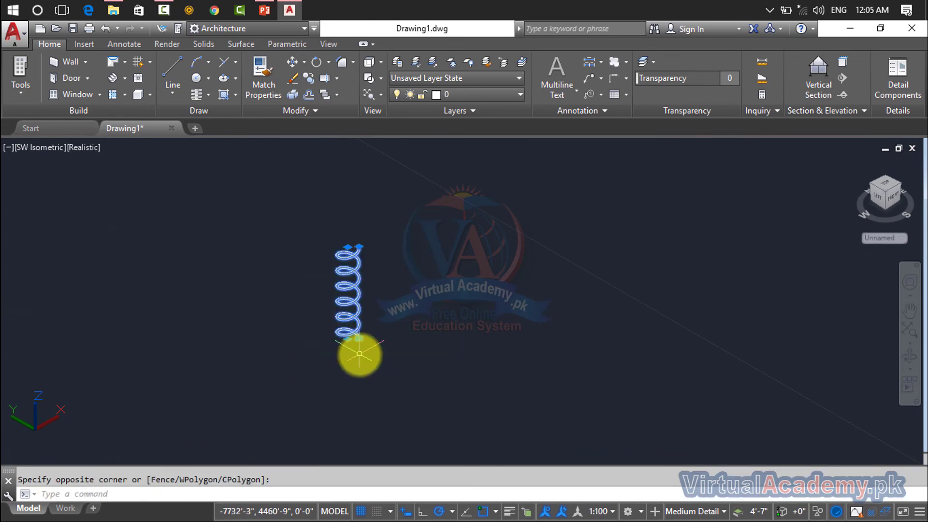